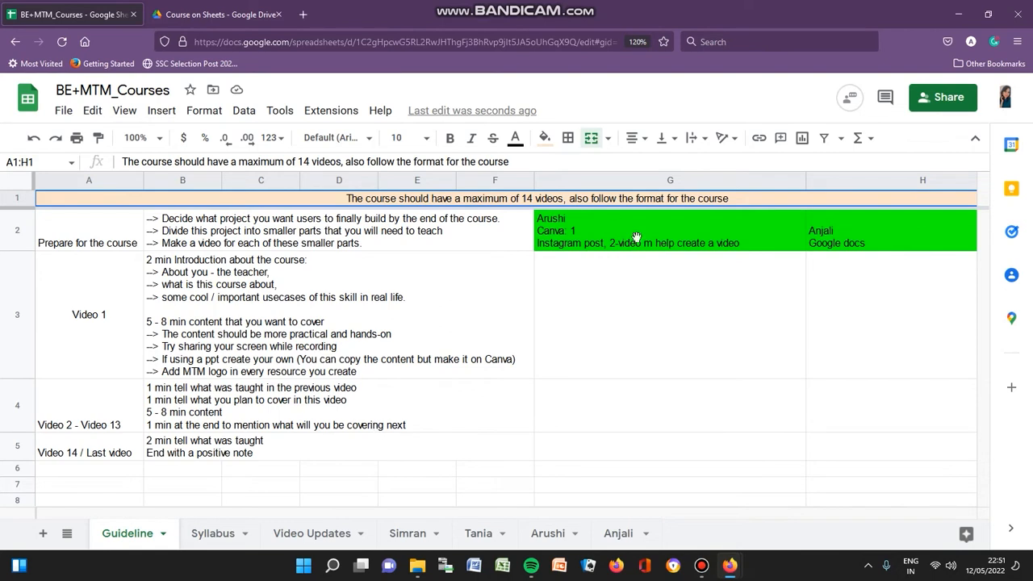
# Step: Look through the Syllabus, Video Updates and individual educator sheets of the course workbook one after another
pyautogui.click(213, 534)
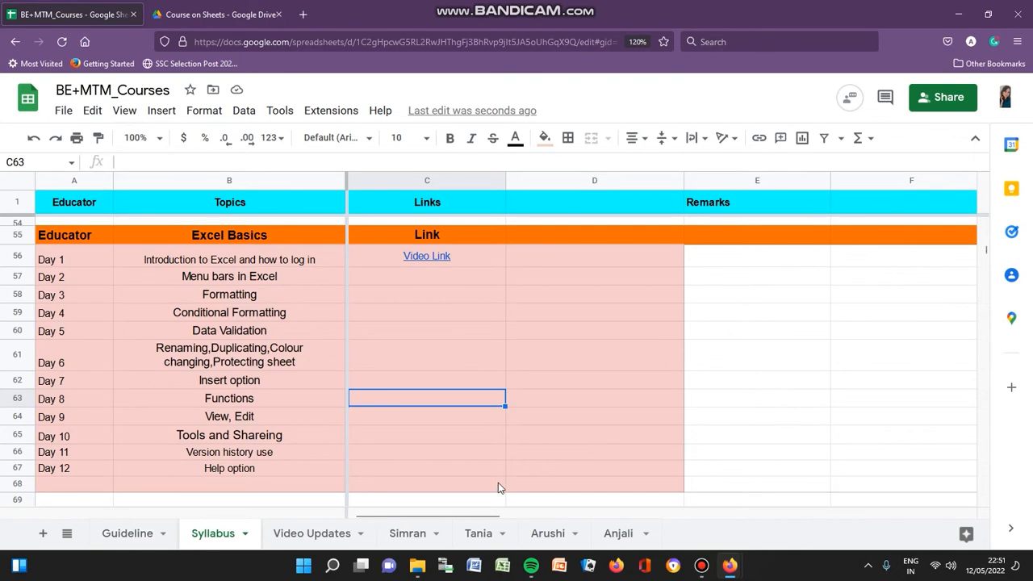
pyautogui.click(321, 536)
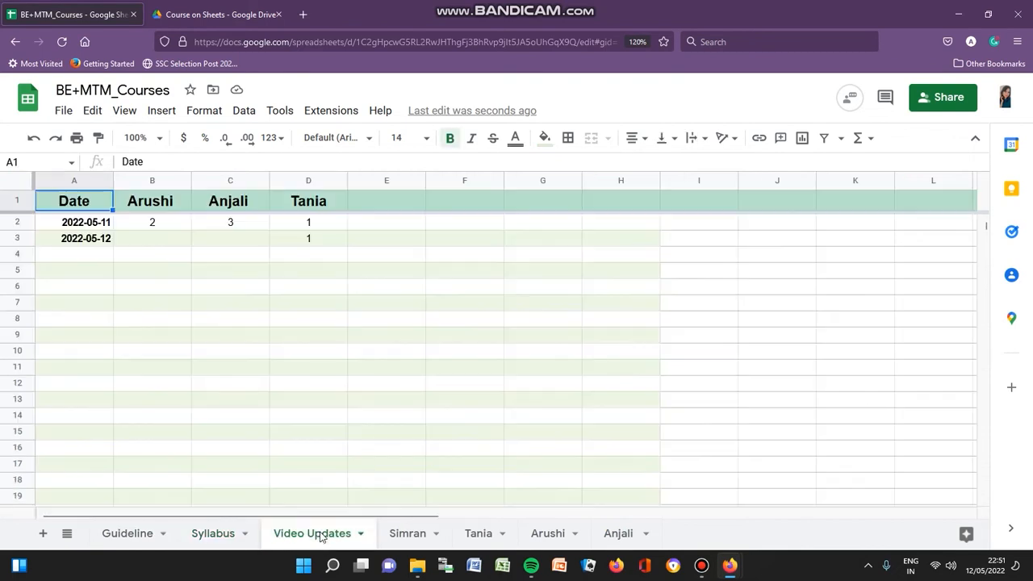
pyautogui.click(409, 536)
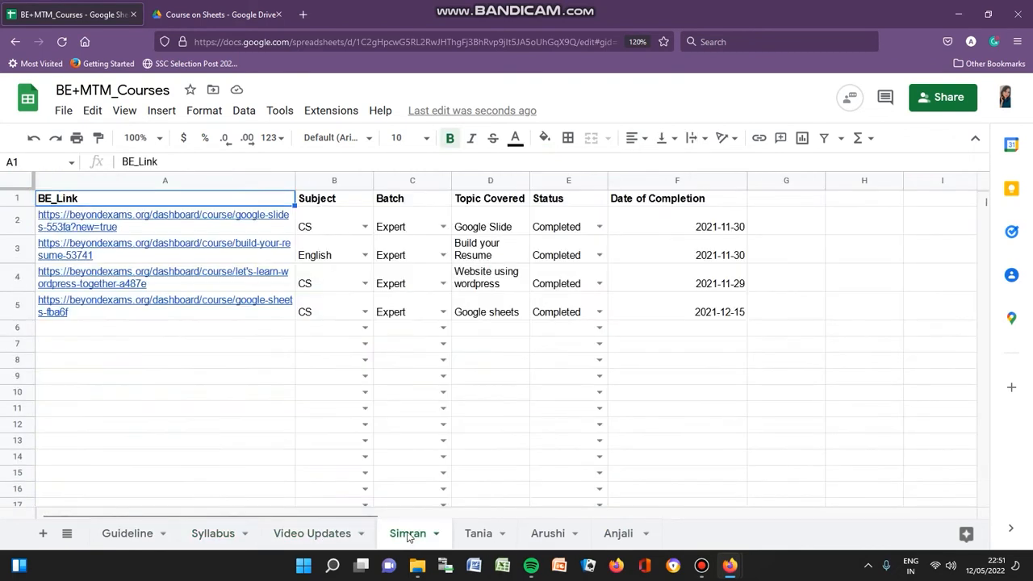
pyautogui.click(481, 536)
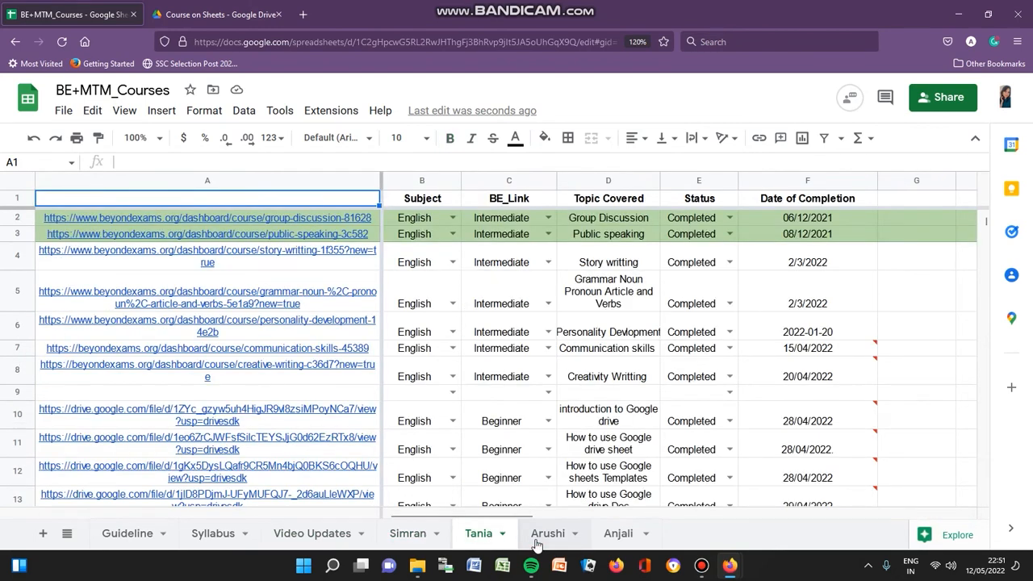
pyautogui.click(537, 542)
pyautogui.click(630, 536)
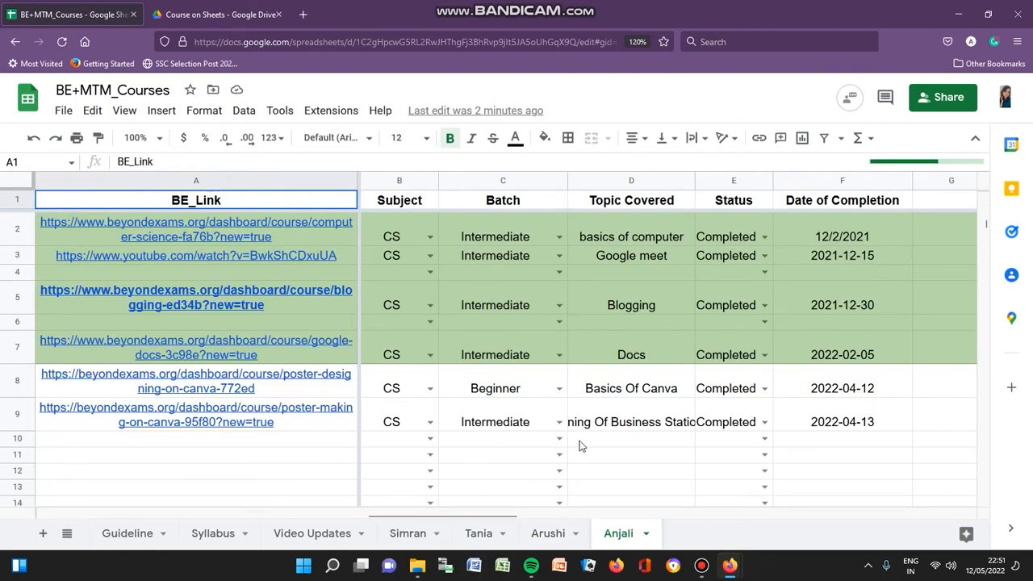
# Step: View the Subject choices for row 10 of the last educator's sheet and the date picker in cell A5 of Video Updates
pyautogui.scroll(-2, 581, 446)
pyautogui.click(430, 337)
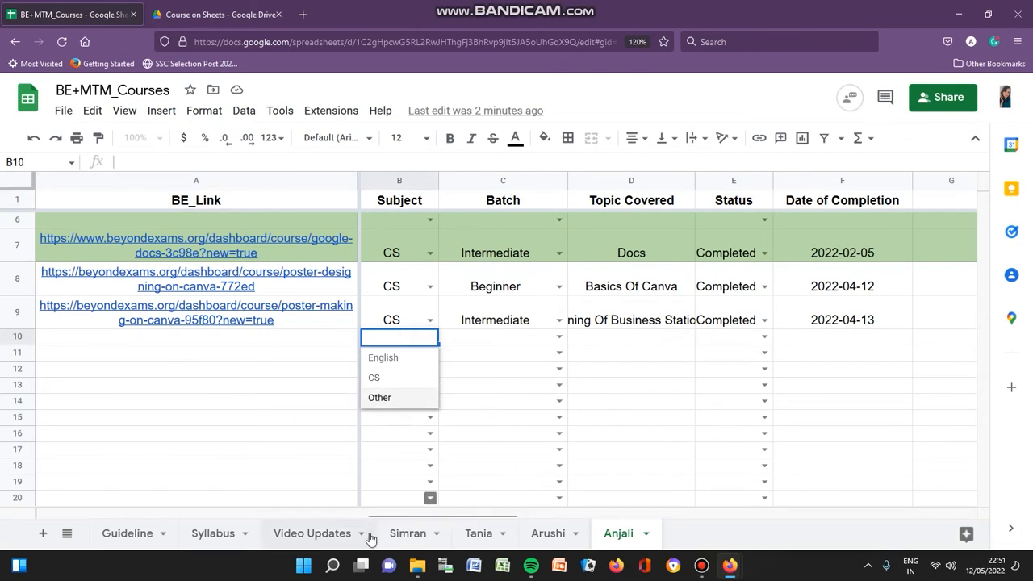
pyautogui.click(343, 534)
pyautogui.click(83, 270)
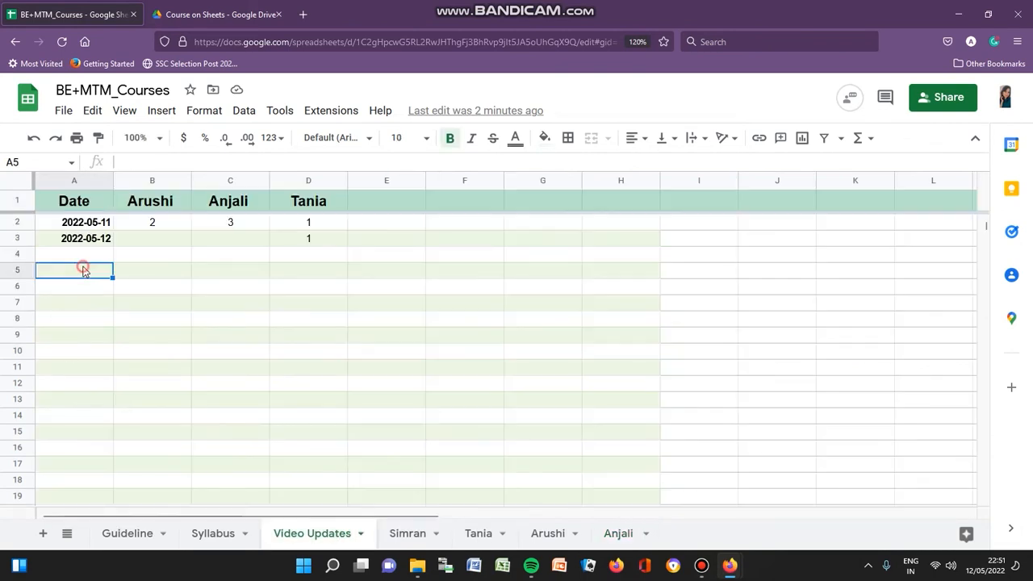
pyautogui.click(84, 270)
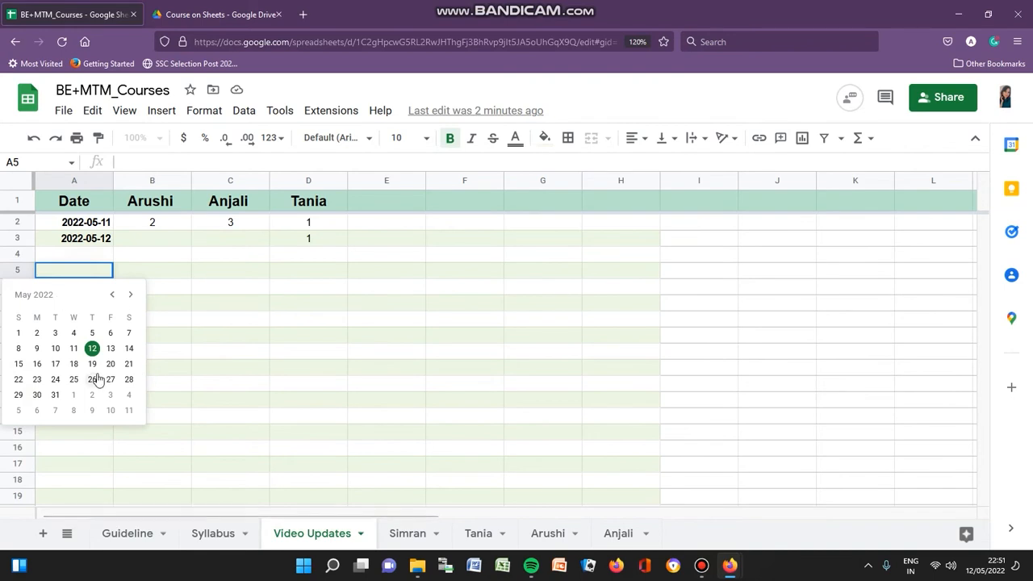
# Step: Examine the Syllabus sheet's topics, video links and remarks for each educator, from Excel Basics up to the Canva course
pyautogui.click(228, 534)
pyautogui.scroll(2, 209, 291)
pyautogui.scroll(3, 208, 287)
pyautogui.scroll(-5, 209, 287)
pyautogui.scroll(12, 208, 287)
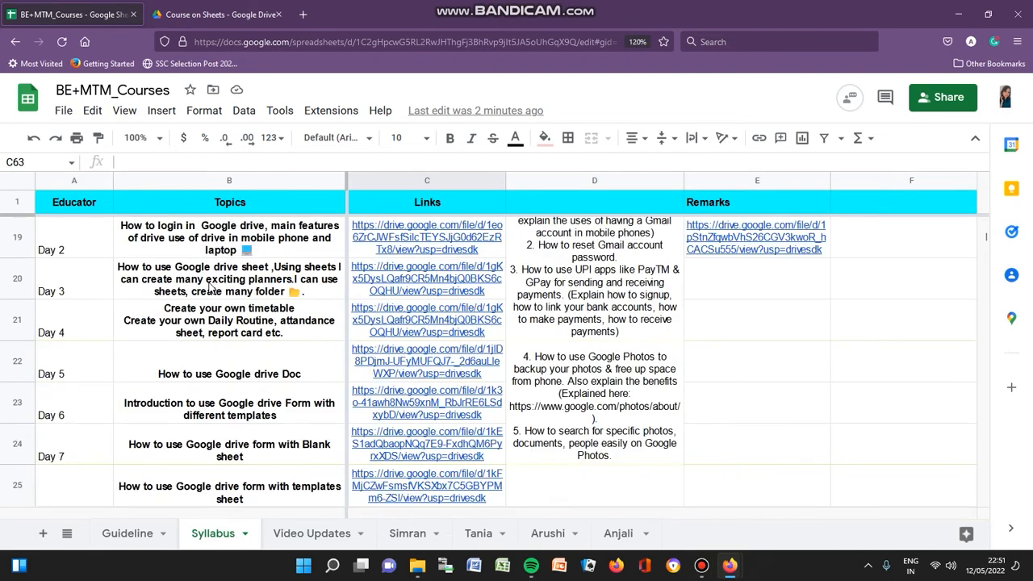
pyautogui.scroll(3, 209, 288)
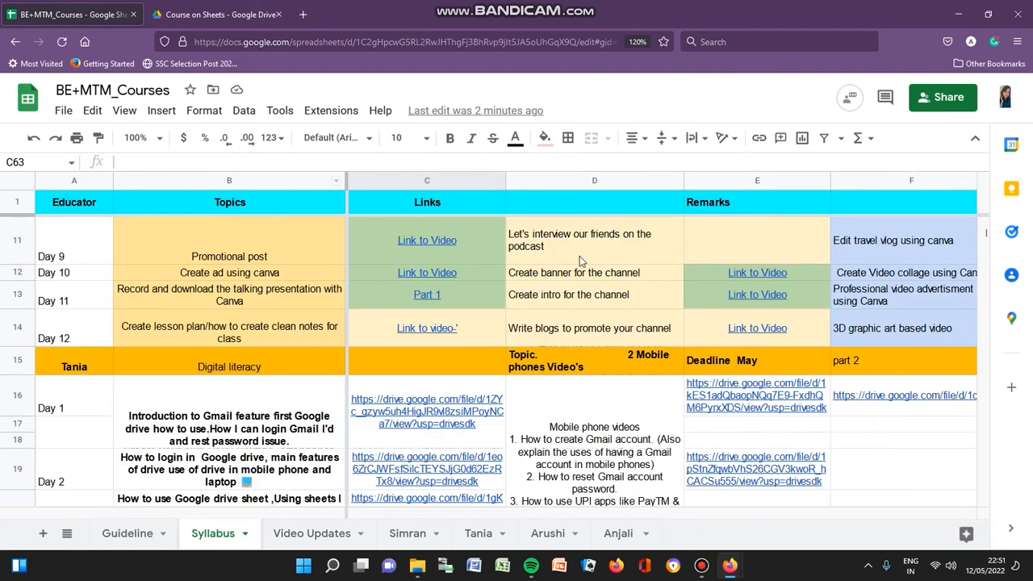
pyautogui.scroll(-7, 562, 279)
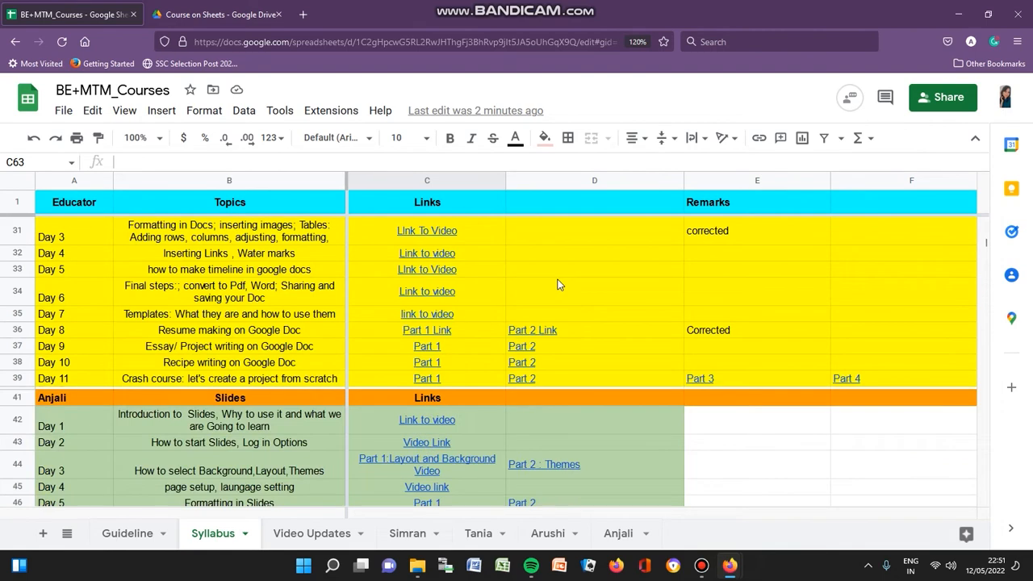
pyautogui.scroll(-9, 556, 287)
pyautogui.scroll(5, 554, 304)
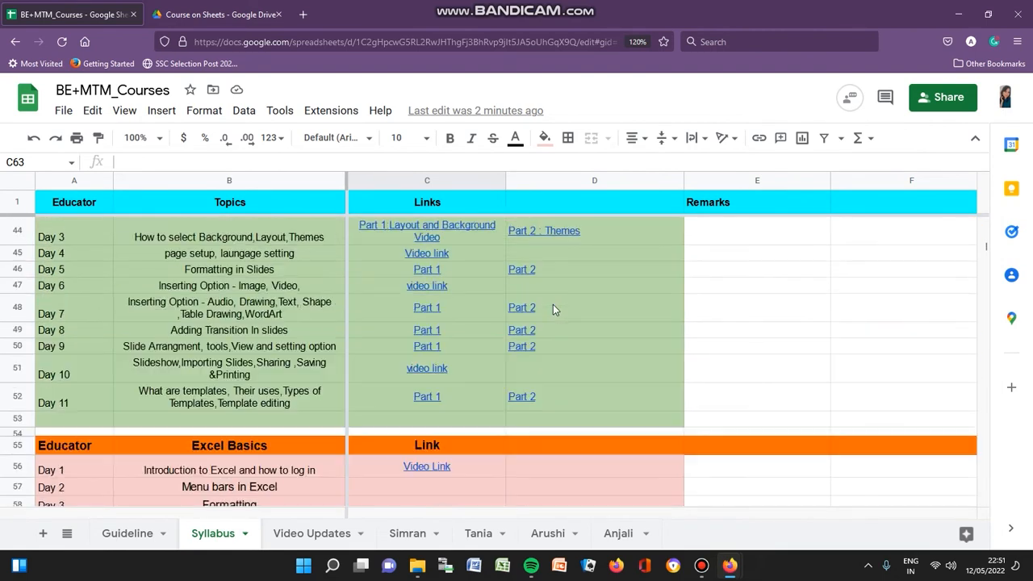
pyautogui.moveTo(584, 351)
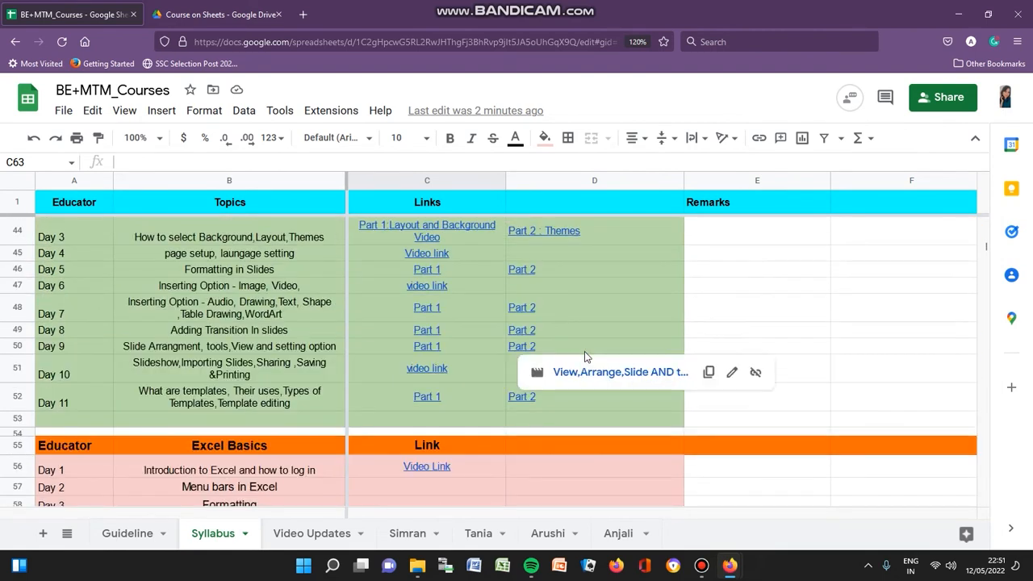
pyautogui.scroll(7, 584, 351)
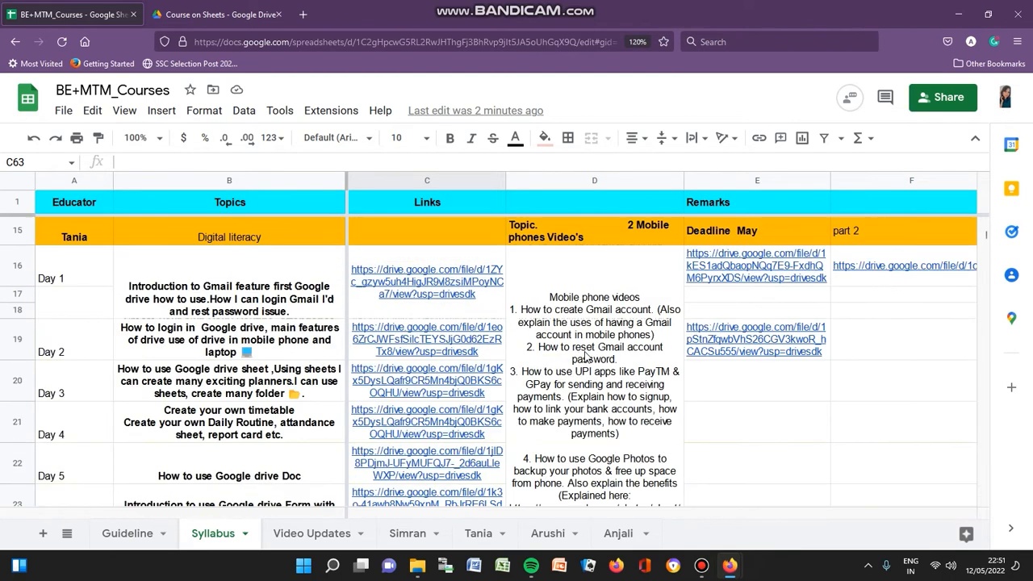
pyautogui.scroll(4, 584, 353)
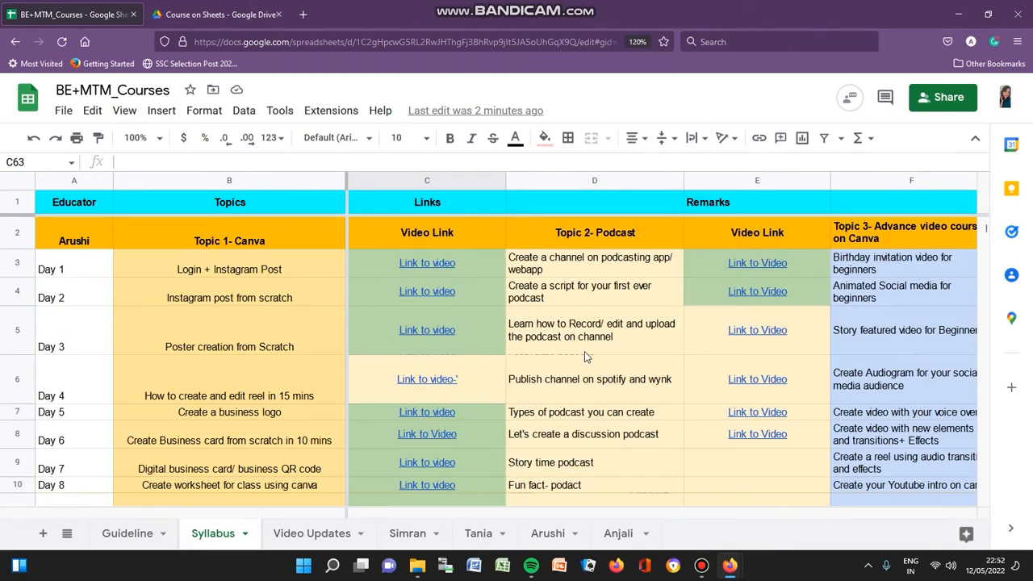
# Step: Switch to the untitled blank spreadsheet and rename it Student Detail Sheet
pyautogui.moveTo(730, 566)
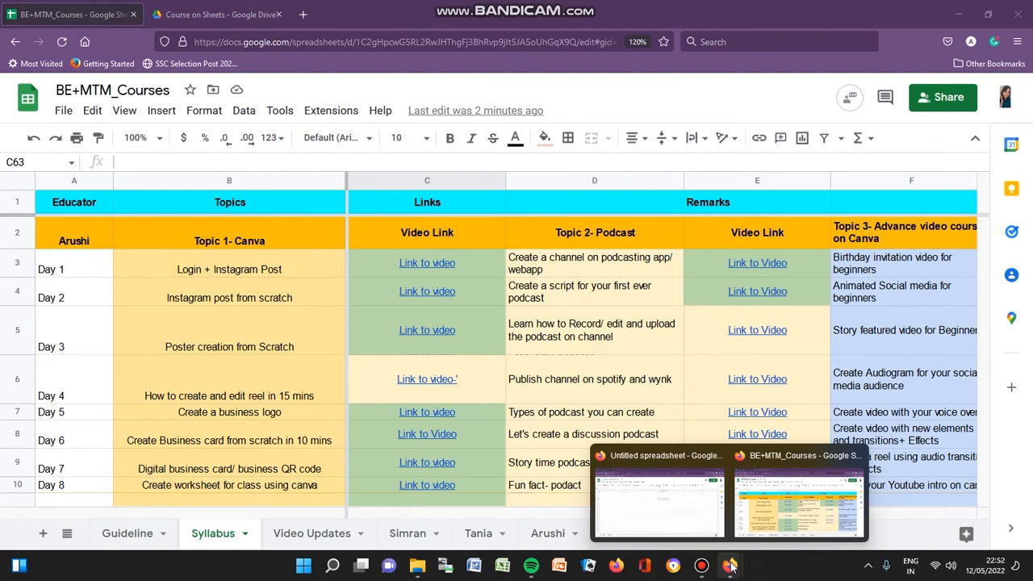
pyautogui.click(717, 507)
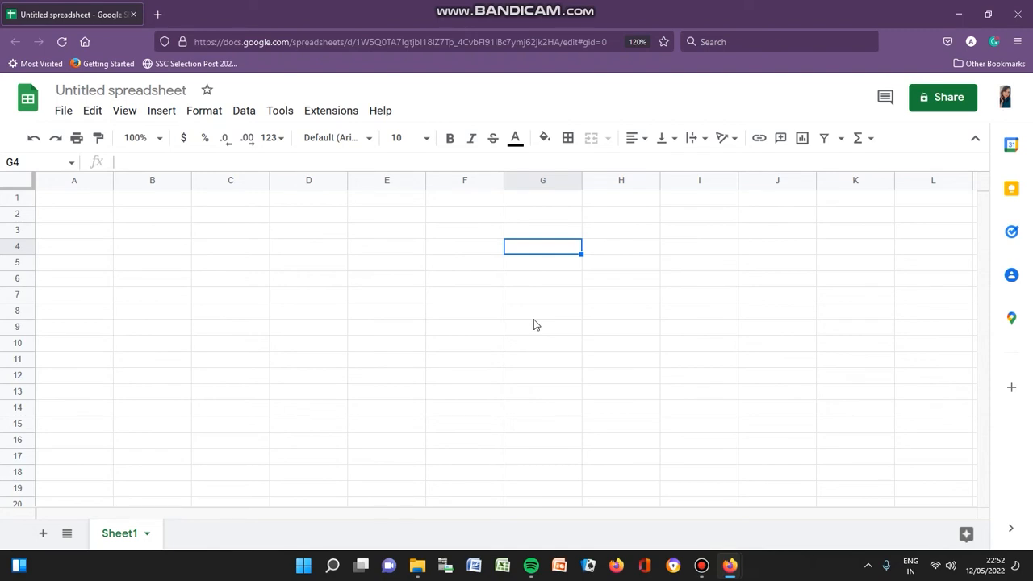
pyautogui.click(176, 89)
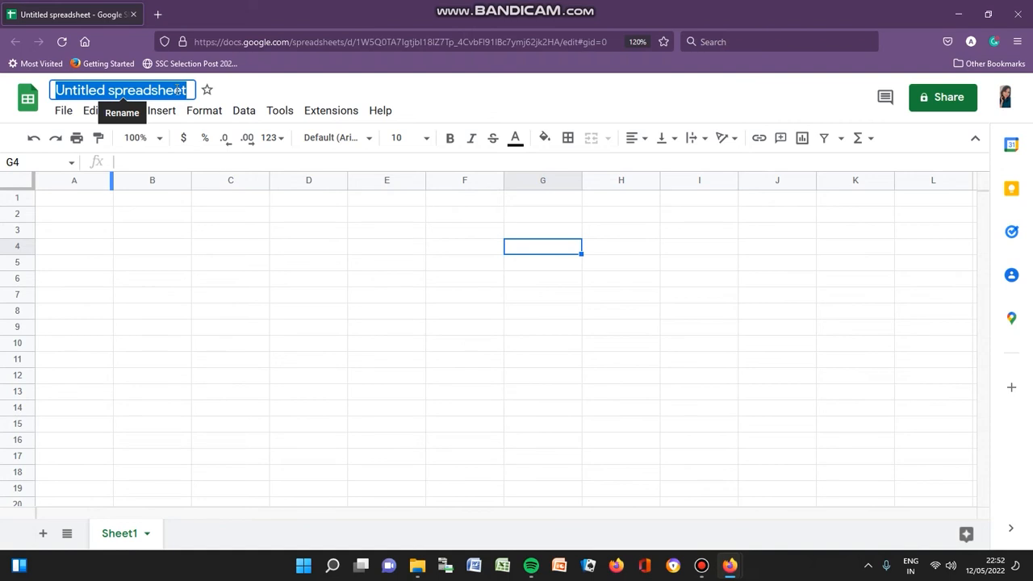
pyautogui.press('BackSpace')
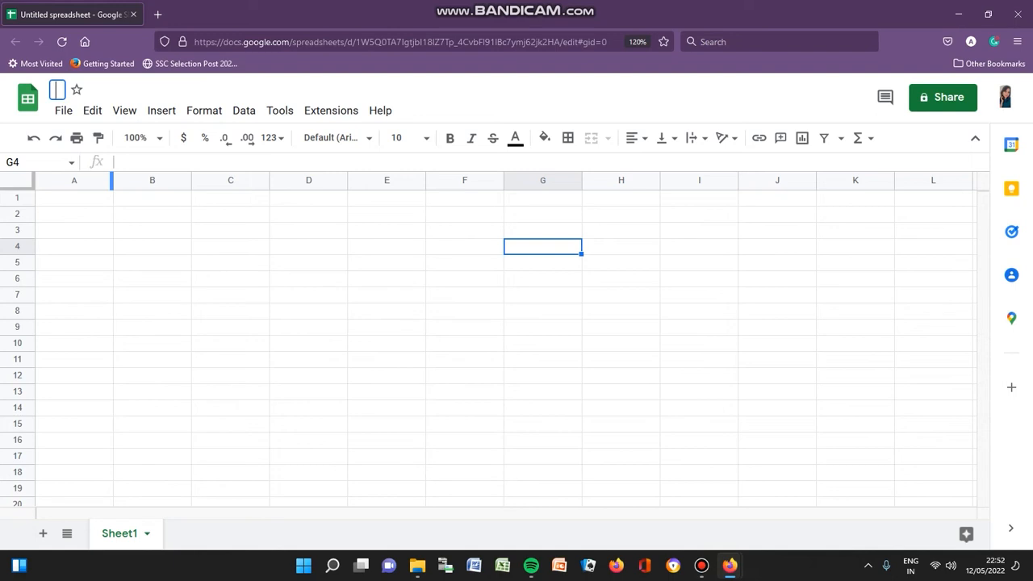
pyautogui.write('Student D')
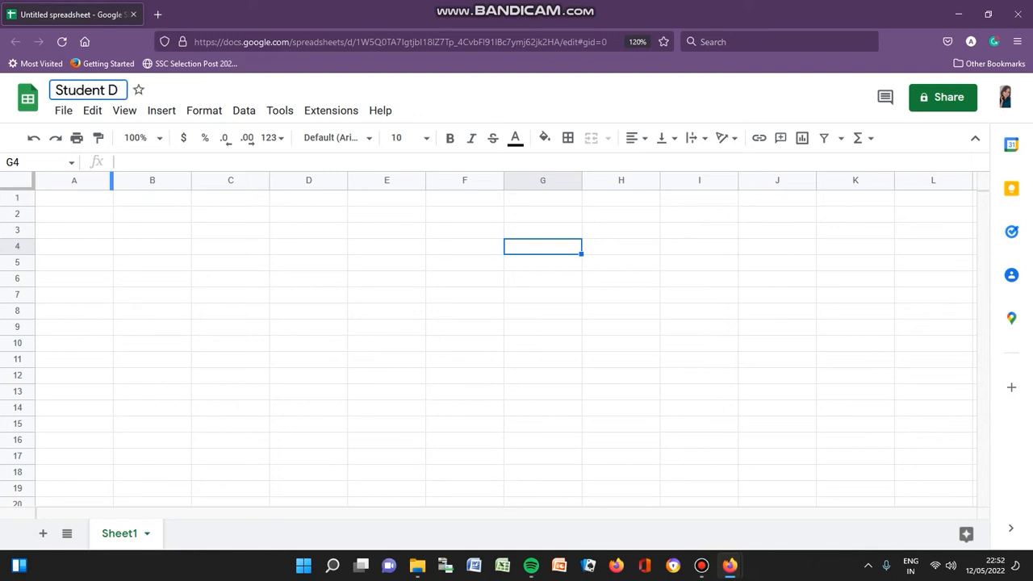
pyautogui.write('etail Sg')
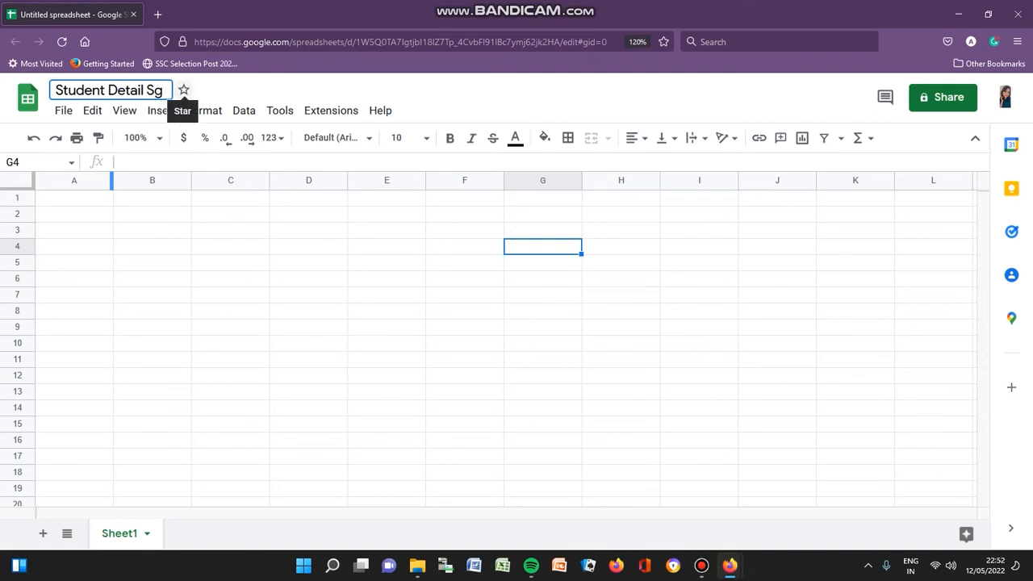
pyautogui.press('BackSpace')
pyautogui.write('heet')
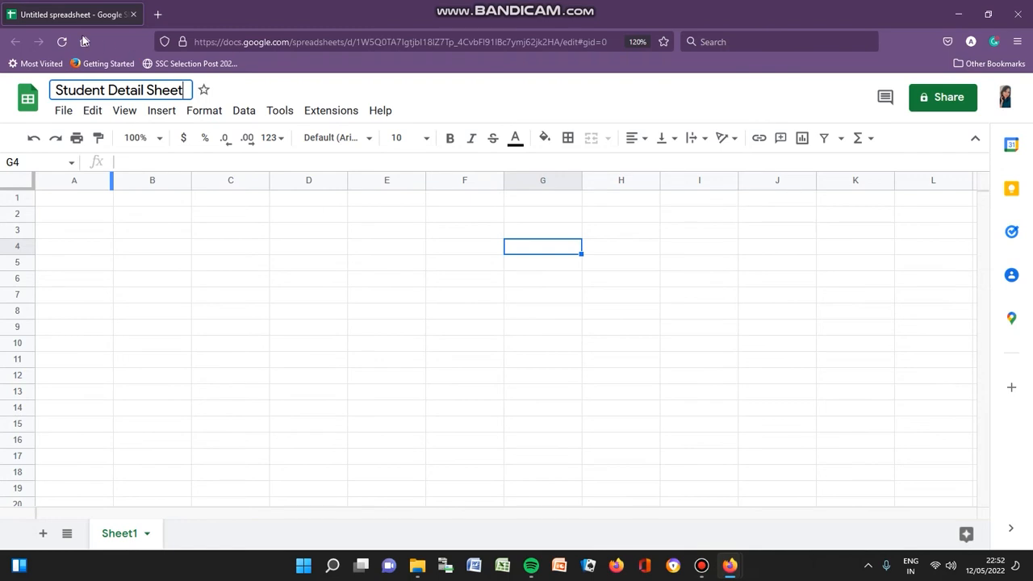
pyautogui.click(210, 297)
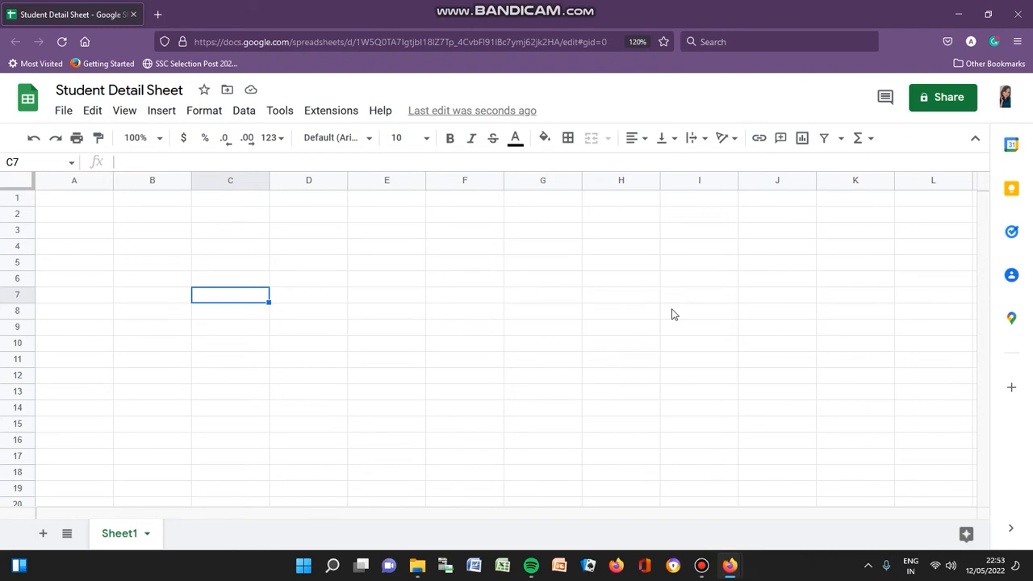
# Step: Highlight whole columns one at a time to show them: A, B, C, A again, G, H and I
pyautogui.click(83, 182)
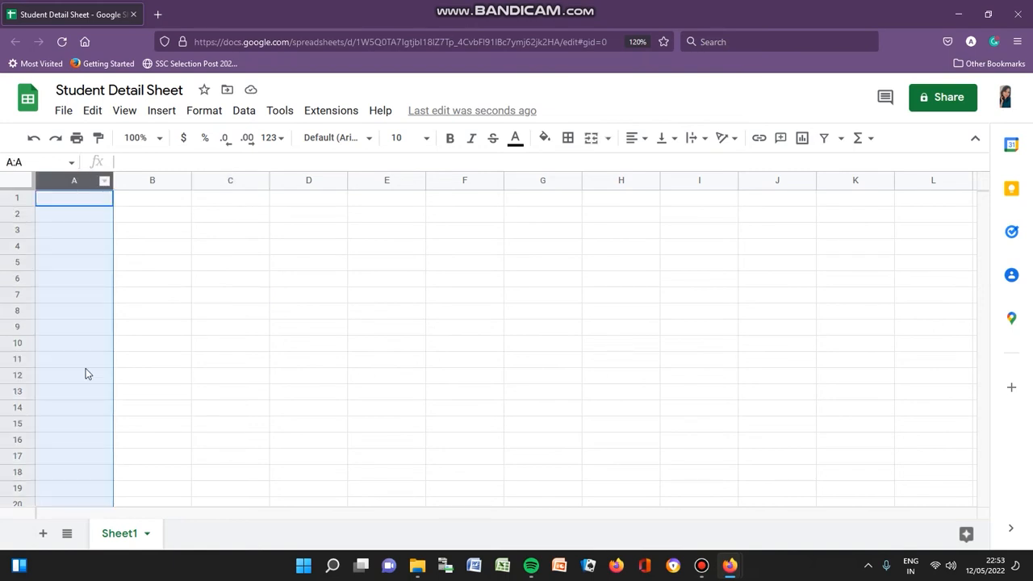
pyautogui.click(161, 161)
pyautogui.click(155, 181)
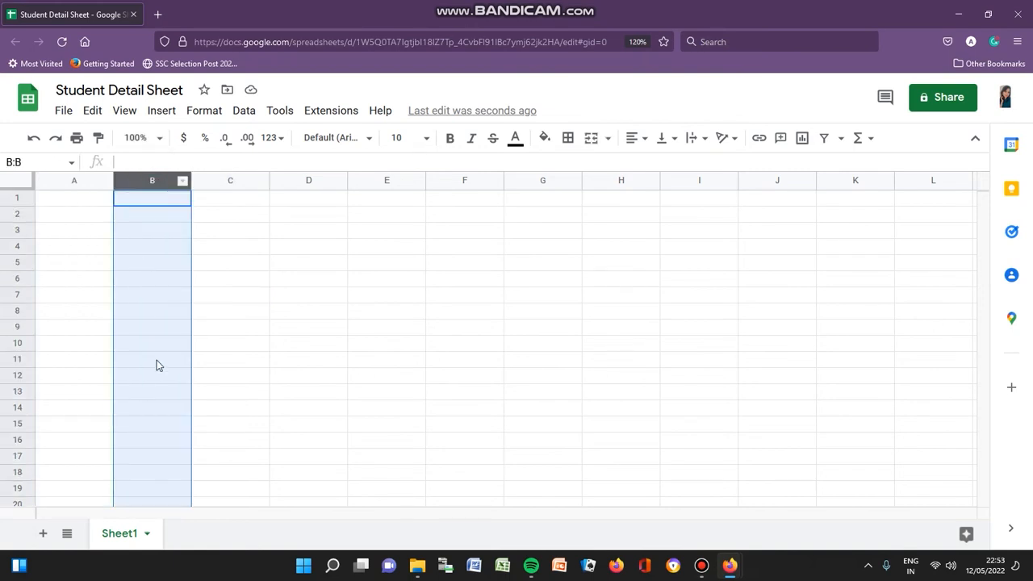
pyautogui.click(243, 186)
pyautogui.click(100, 178)
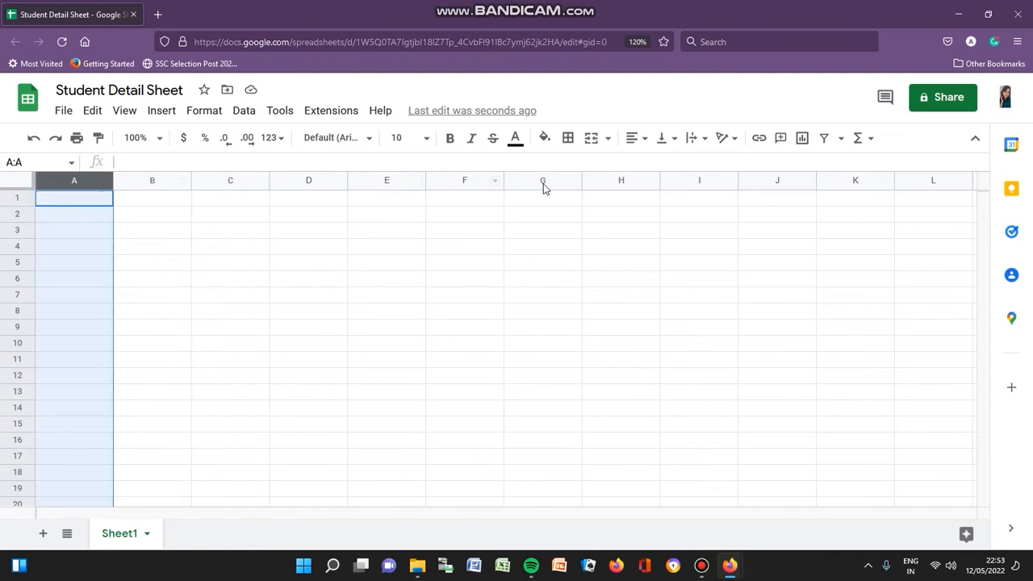
pyautogui.click(542, 181)
pyautogui.click(614, 181)
pyautogui.click(708, 182)
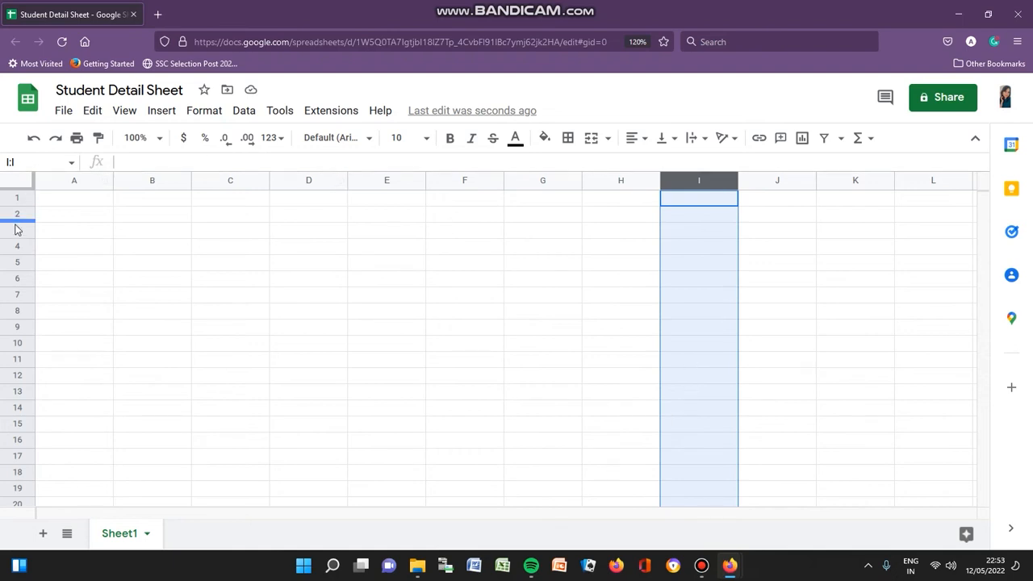
# Step: Highlight rows 1 to 4 one at a time, compare with column A, and highlight rows 1 to 3 again
pyautogui.click(23, 200)
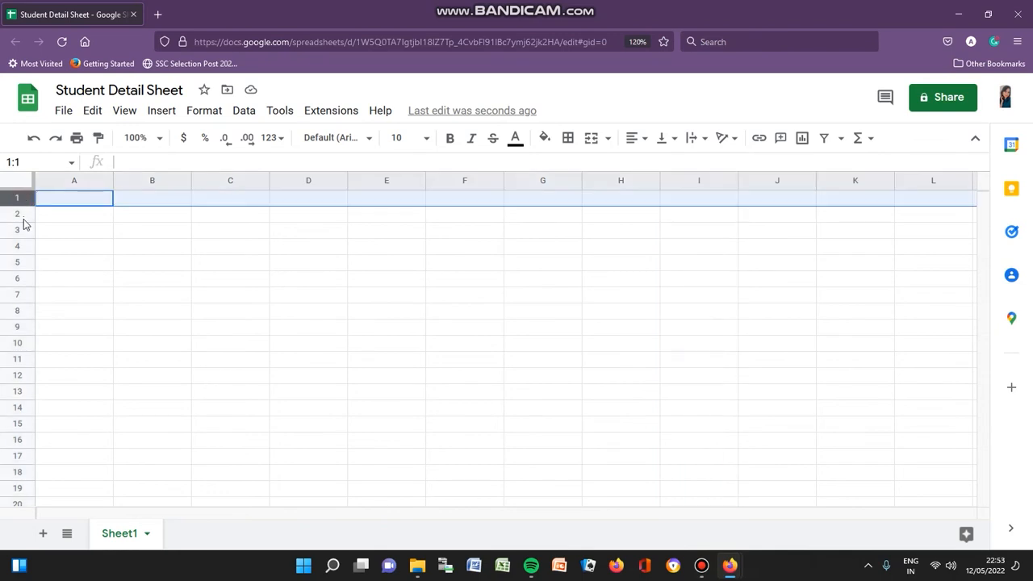
pyautogui.click(23, 216)
pyautogui.click(21, 231)
pyautogui.click(21, 245)
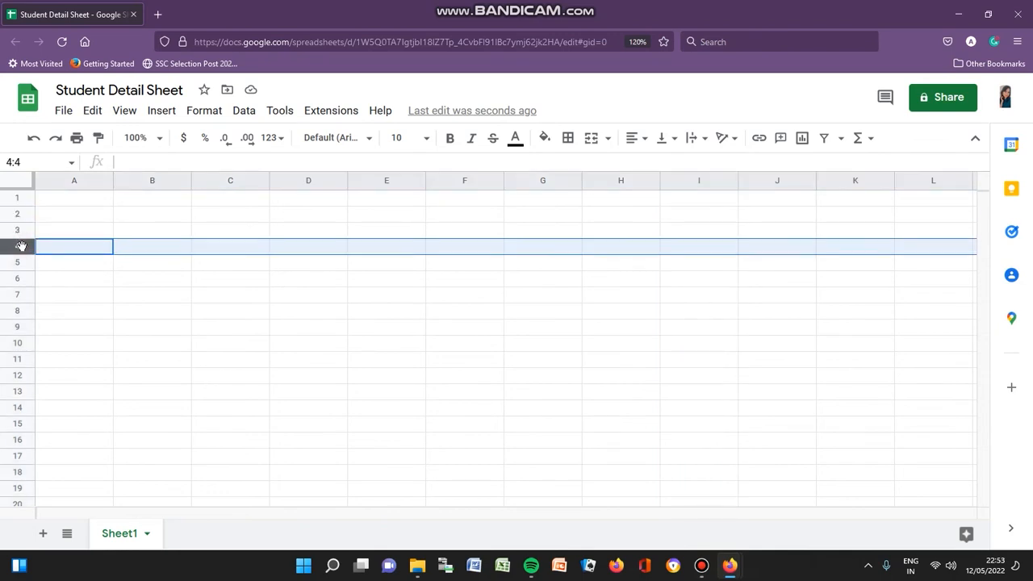
pyautogui.click(90, 183)
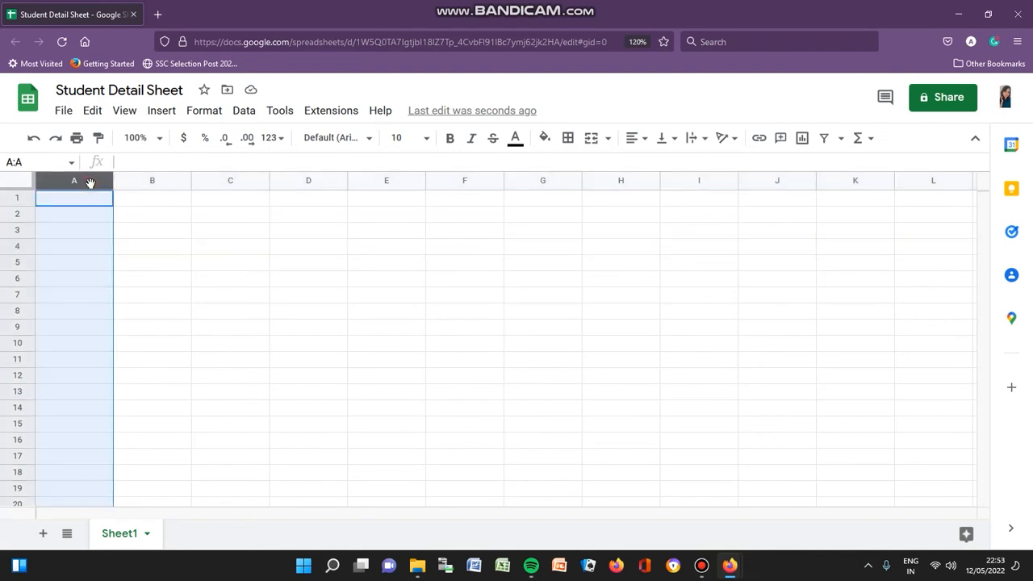
pyautogui.click(18, 199)
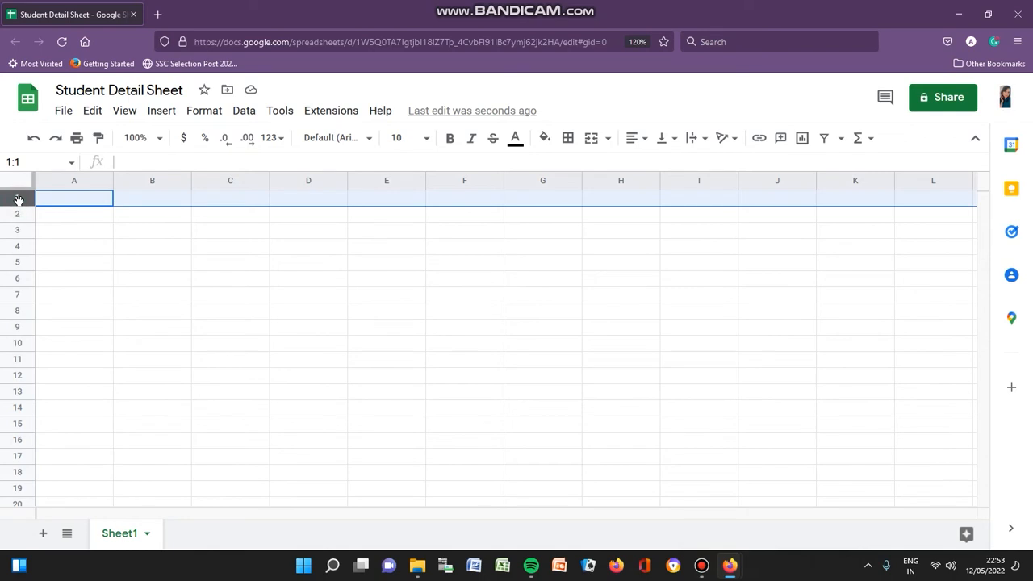
pyautogui.click(18, 213)
pyautogui.moveTo(18, 214); pyautogui.dragTo(24, 229)
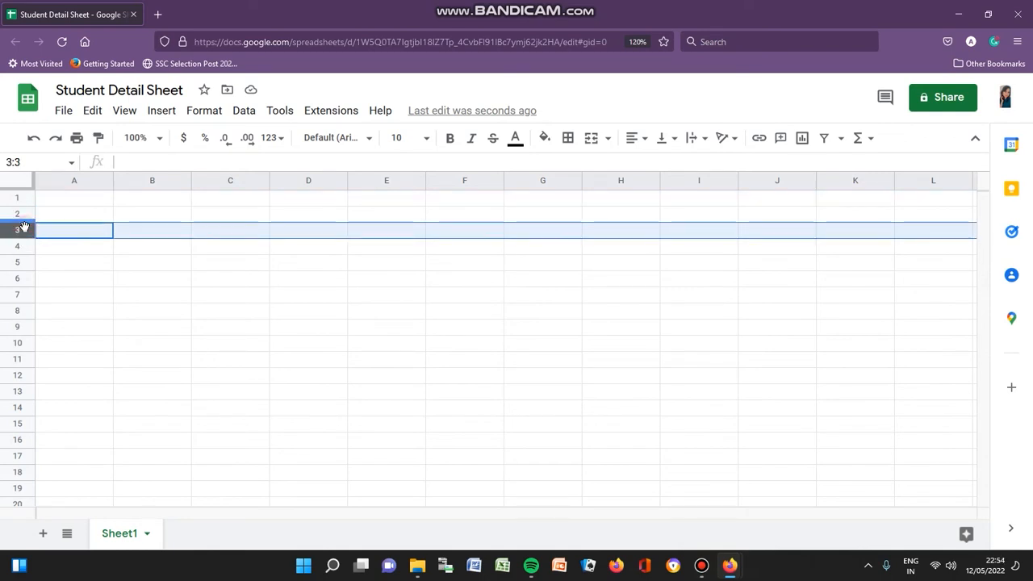
# Step: Enter the text Cell in cell B2
pyautogui.click(185, 314)
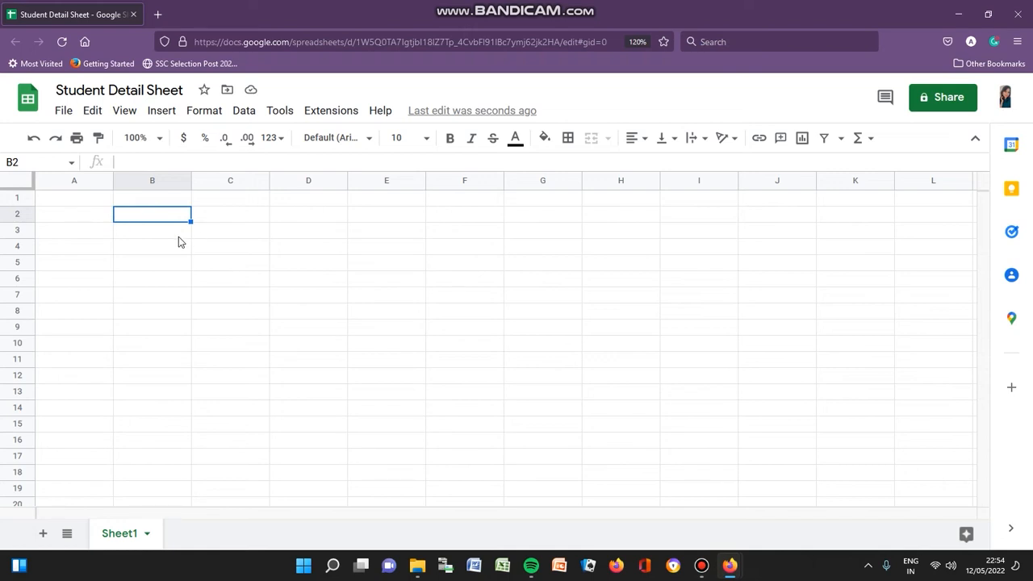
pyautogui.write('Cell')
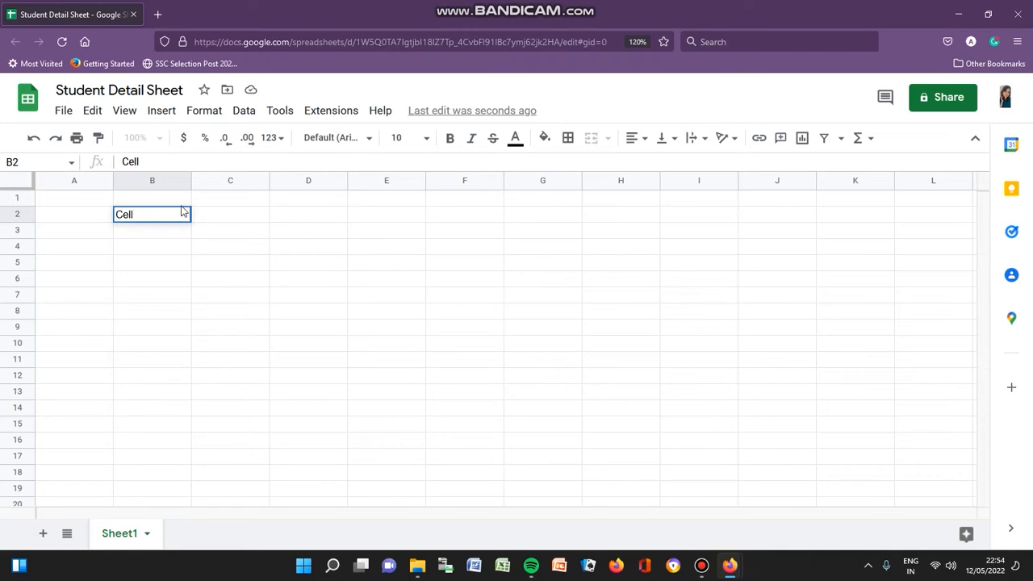
pyautogui.click(184, 250)
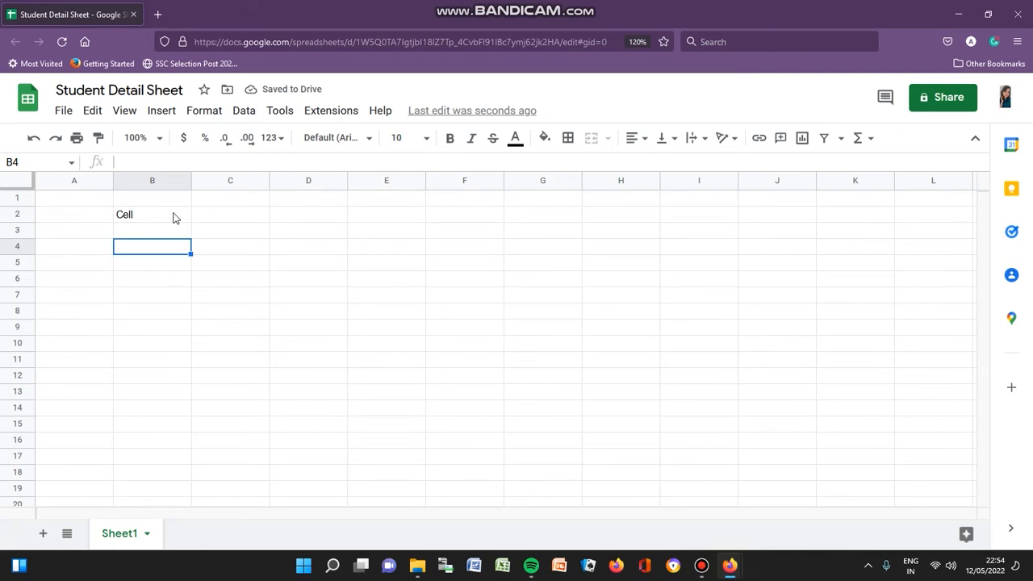
# Step: Select cell B2, then highlight column B and row 2 to show how they meet at that cell
pyautogui.click(174, 218)
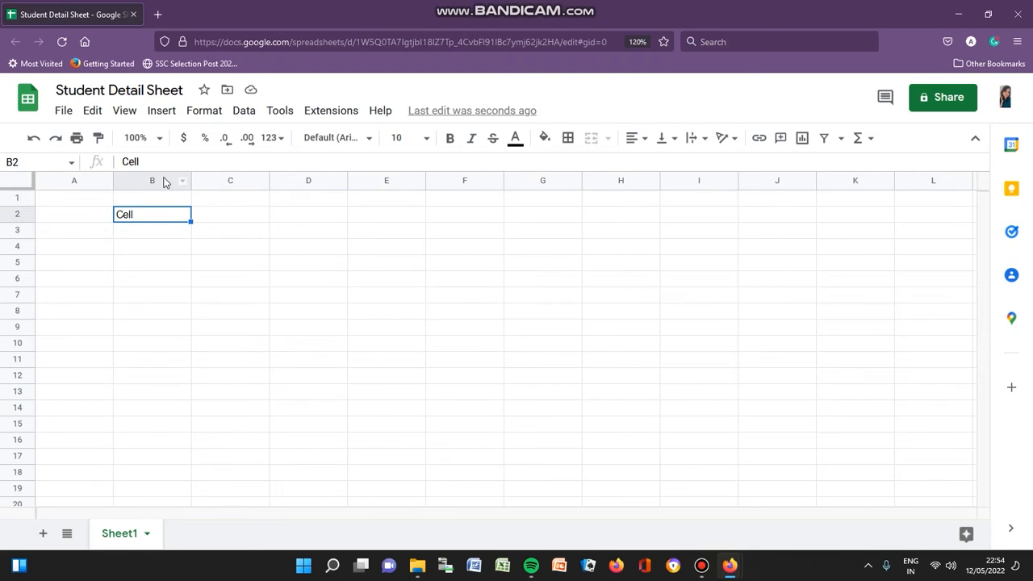
pyautogui.click(166, 183)
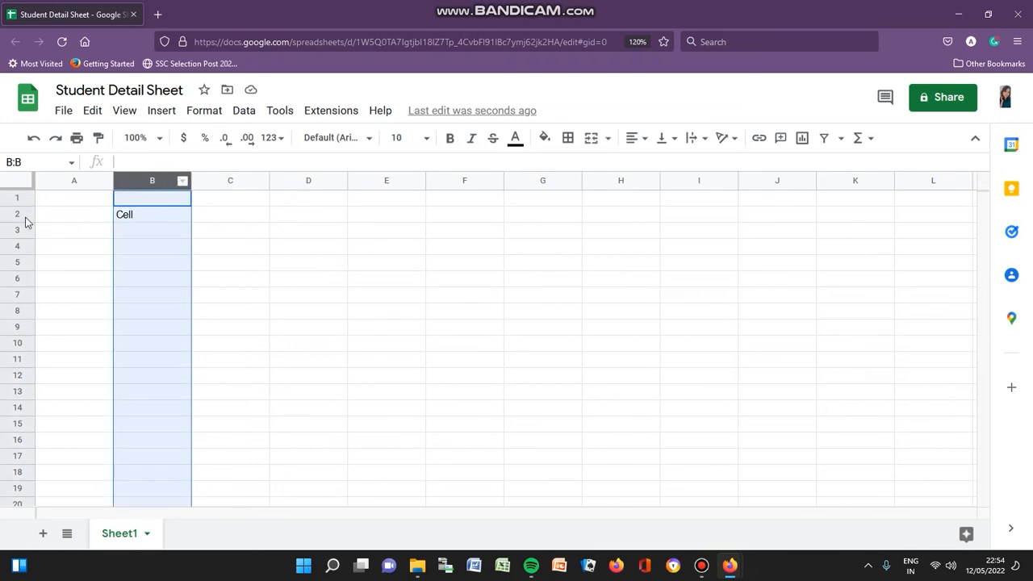
pyautogui.click(26, 218)
# Step: Replace the text in cell B2 with B2, and highlight column B and row 2 to illustrate the address
pyautogui.click(154, 219)
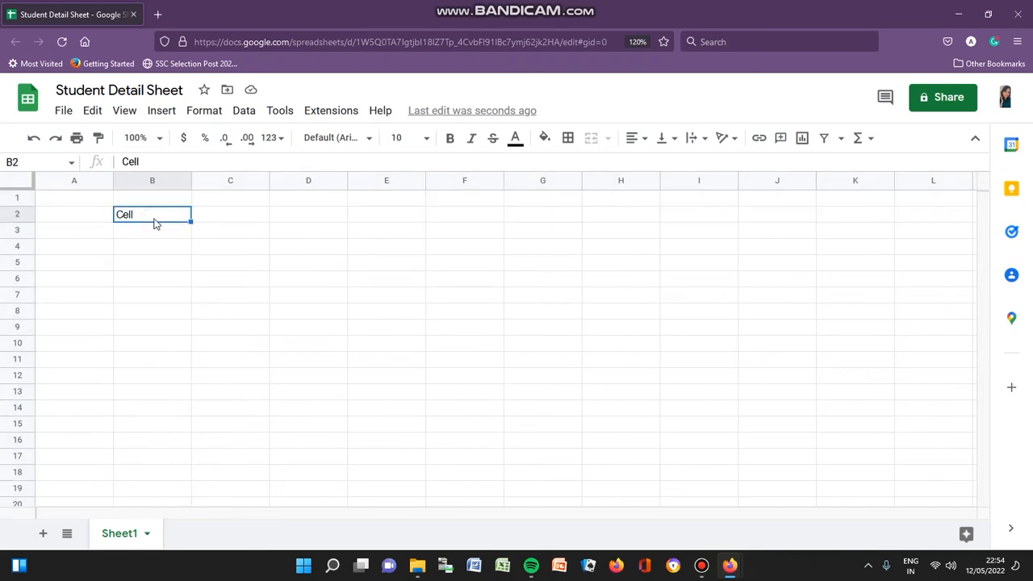
pyautogui.press('Delete')
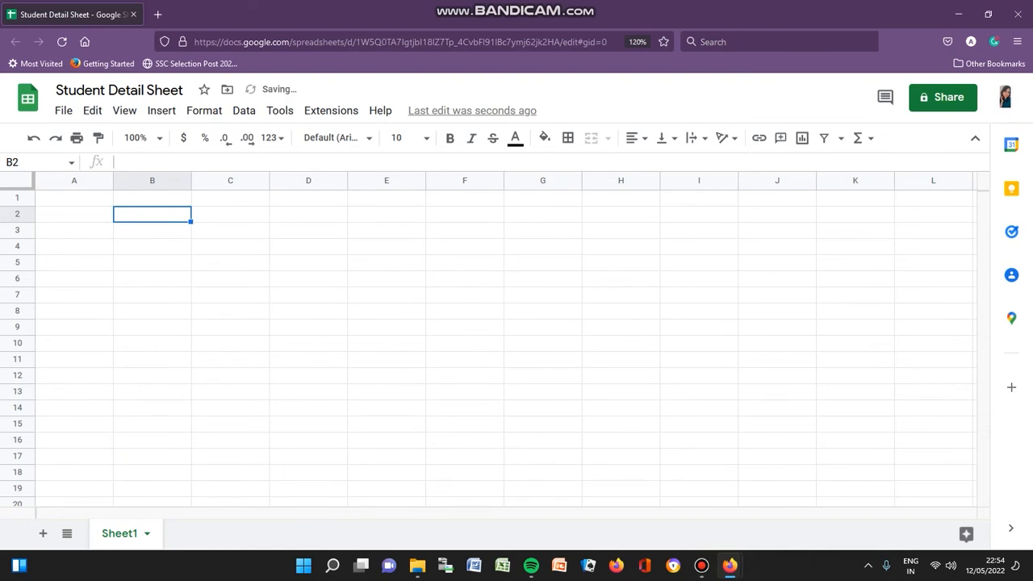
pyautogui.write('B2')
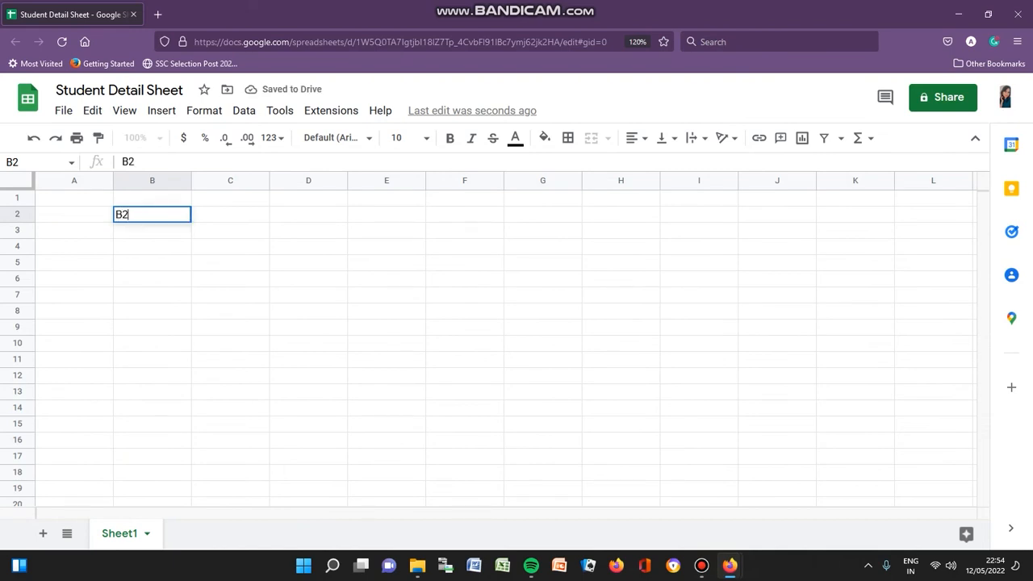
pyautogui.click(152, 180)
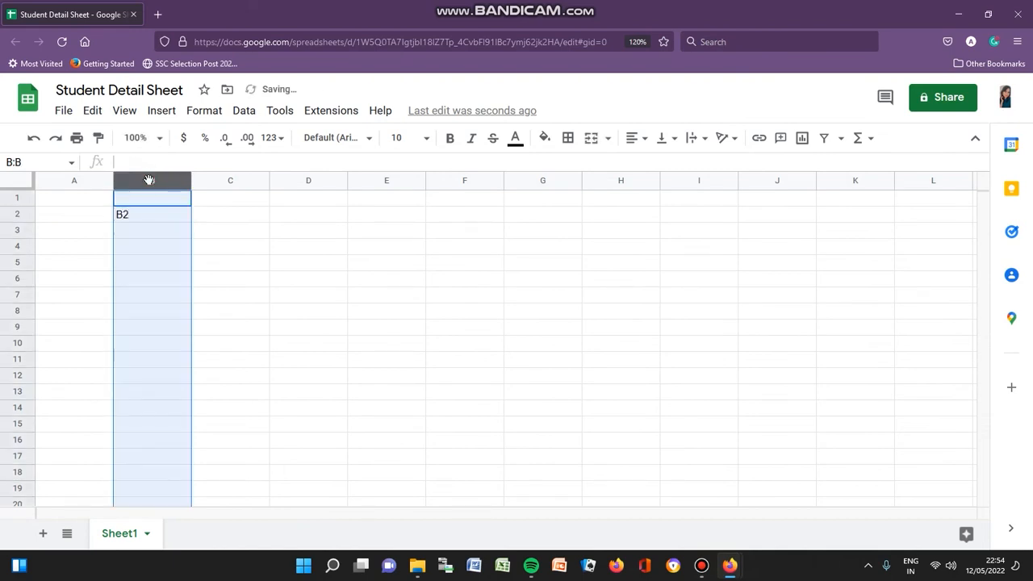
pyautogui.click(20, 214)
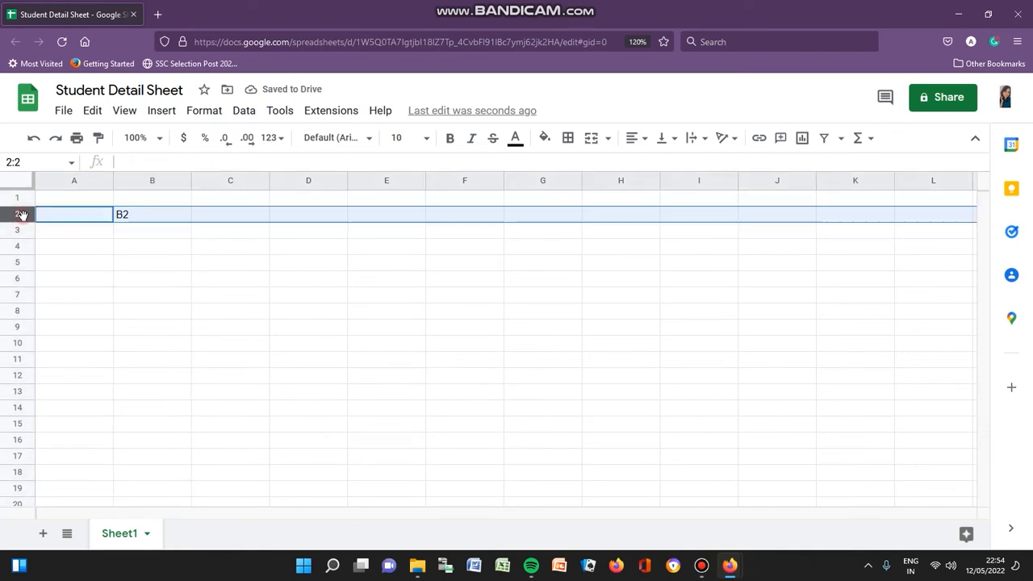
# Step: Enter A in cell A1, then replace it with 1 and clear the cell
pyautogui.click(81, 204)
pyautogui.write('A')
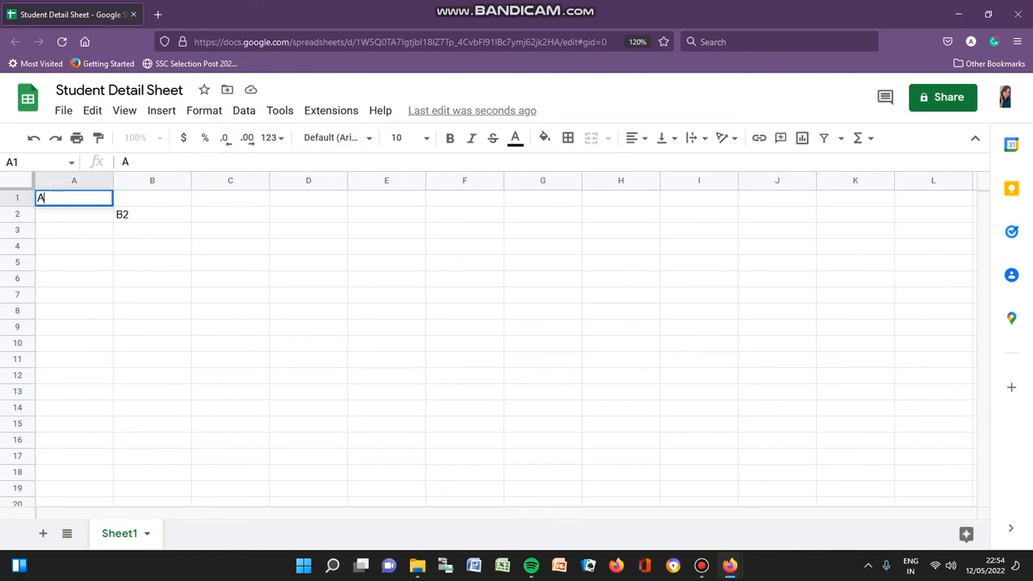
pyautogui.click(87, 182)
pyautogui.click(19, 198)
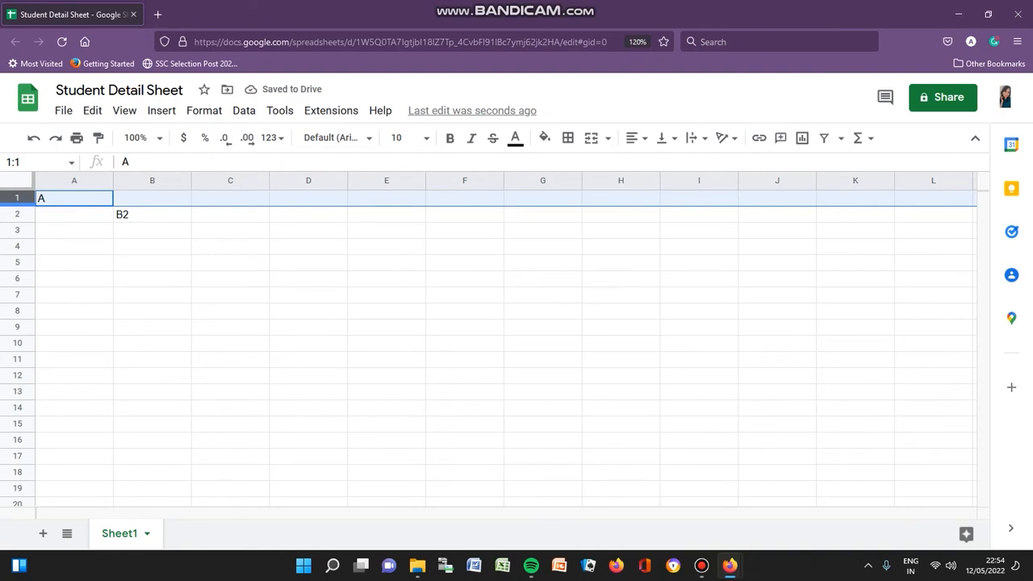
pyautogui.write('1')
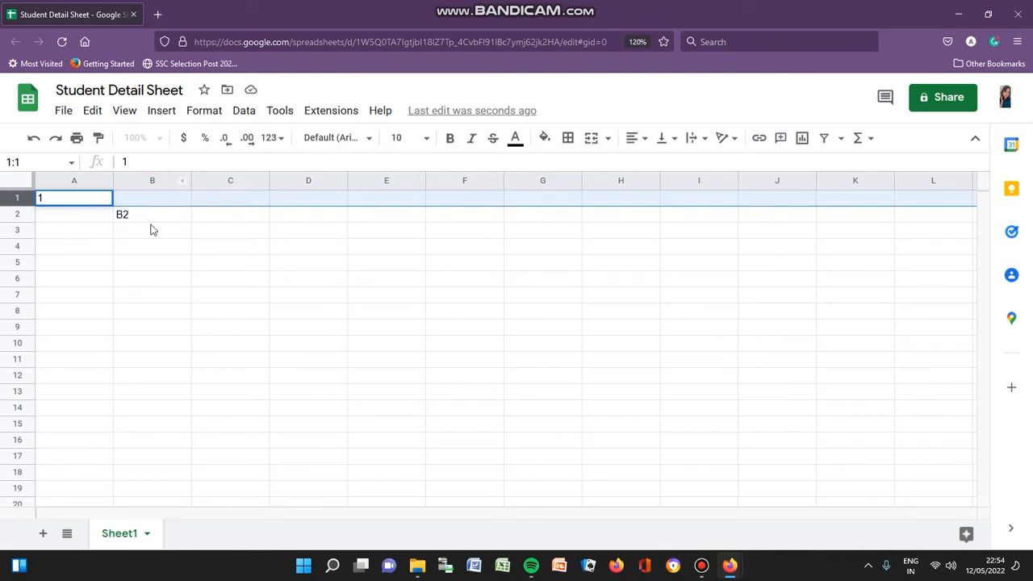
pyautogui.click(161, 162)
pyautogui.press('BackSpace')
# Step: Enter the sample text xzvfzg in cell B7 and erase all of it
pyautogui.click(139, 294)
pyautogui.write('xzvfzg')
pyautogui.click(170, 161)
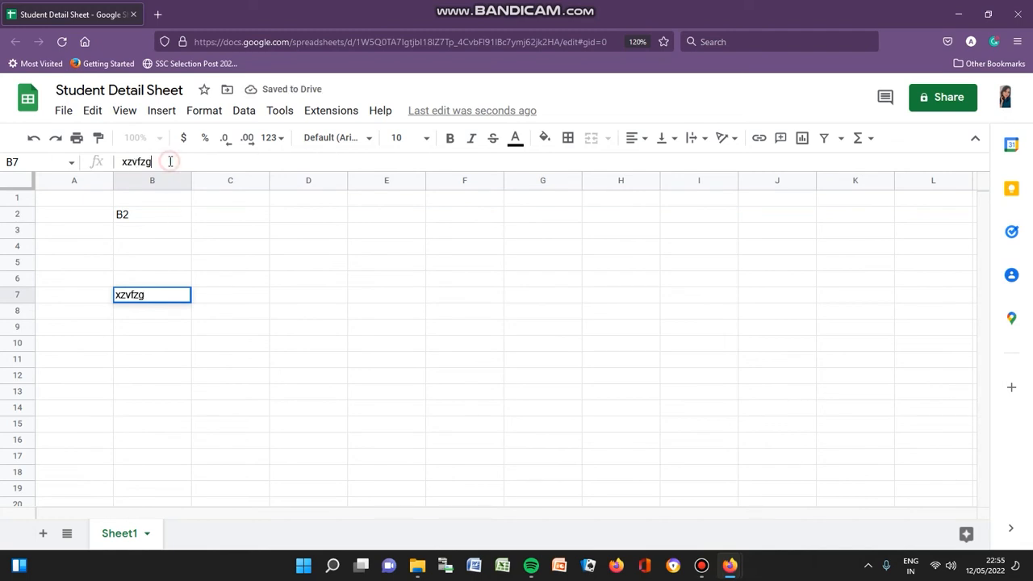
pyautogui.press('BackSpace')
pyautogui.press('BackSpace')
pyautogui.press('BackSpace')
pyautogui.press('BackSpace')
pyautogui.press('BackSpace')
pyautogui.press('BackSpace')
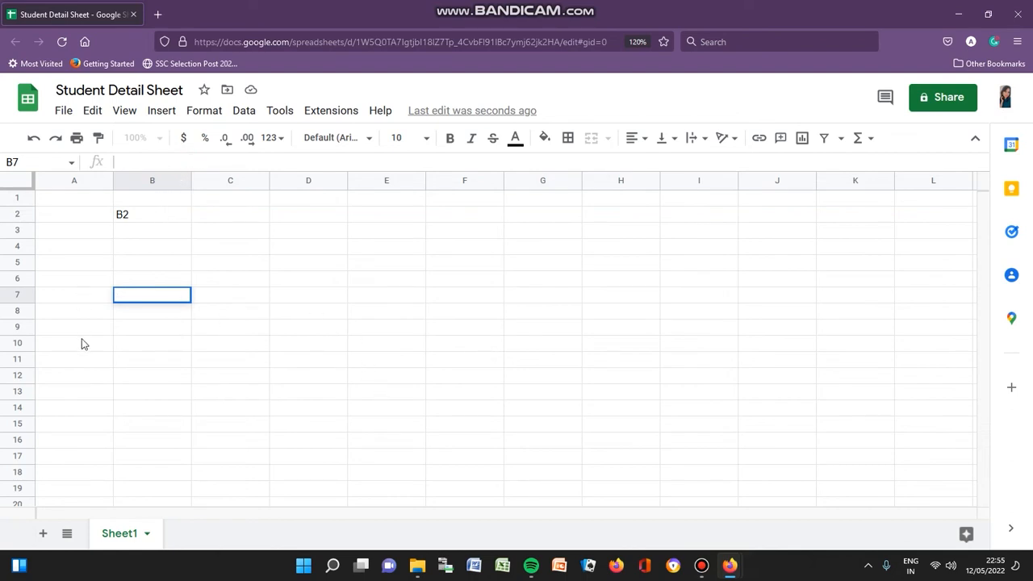
# Step: Clear the text from cell B2
pyautogui.click(130, 348)
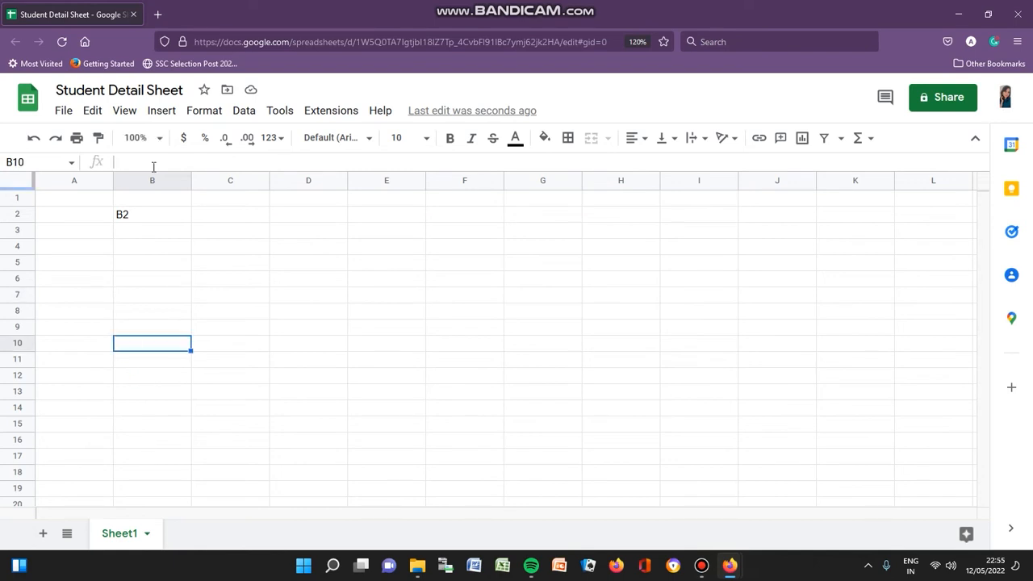
pyautogui.click(153, 166)
pyautogui.click(150, 224)
pyautogui.press('Delete')
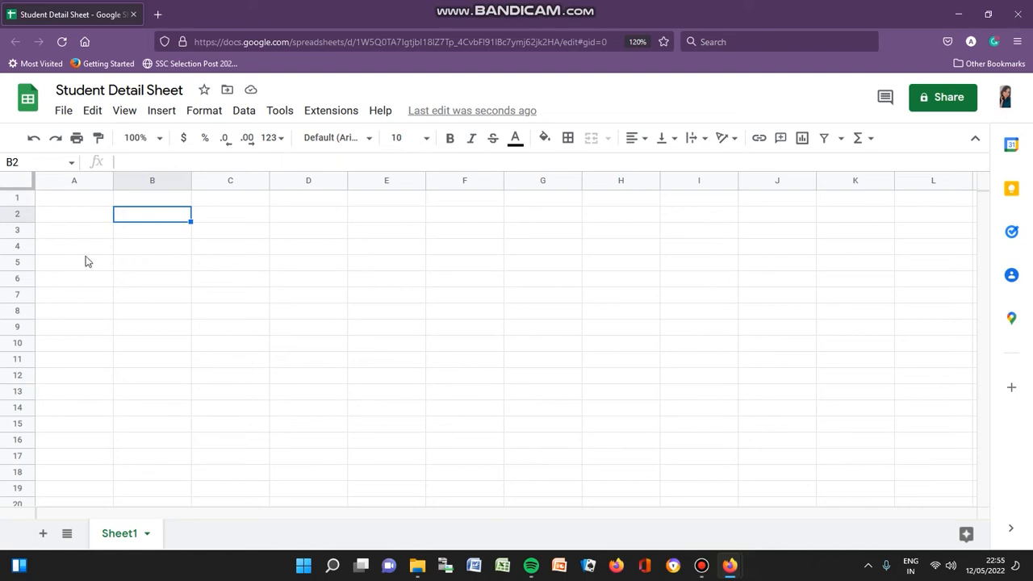
# Step: Enter the word Sum as the content of cell B2 and erase it
pyautogui.click(156, 161)
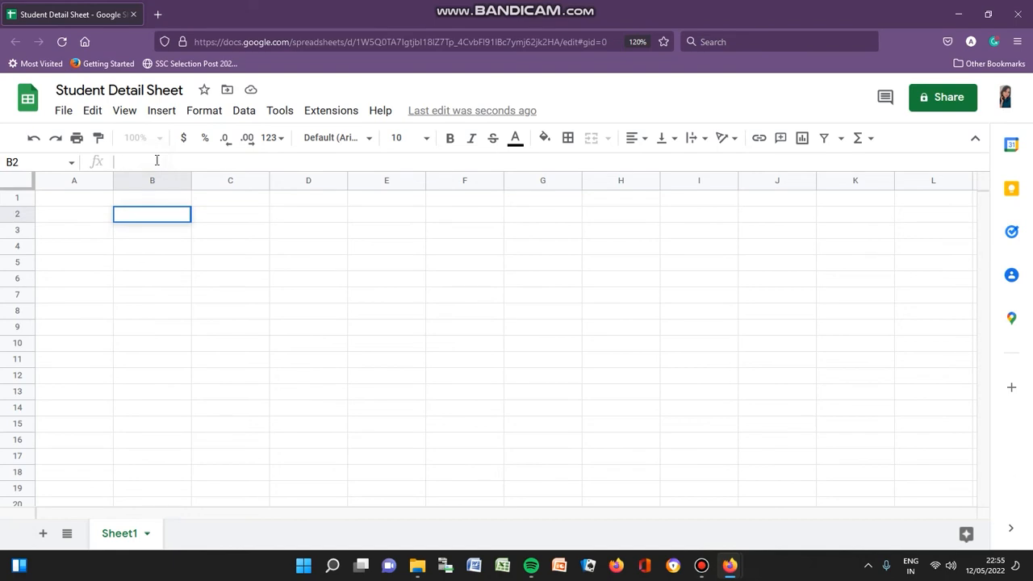
pyautogui.write('Sum')
pyautogui.press('BackSpace')
pyautogui.press('BackSpace')
pyautogui.press('BackSpace')
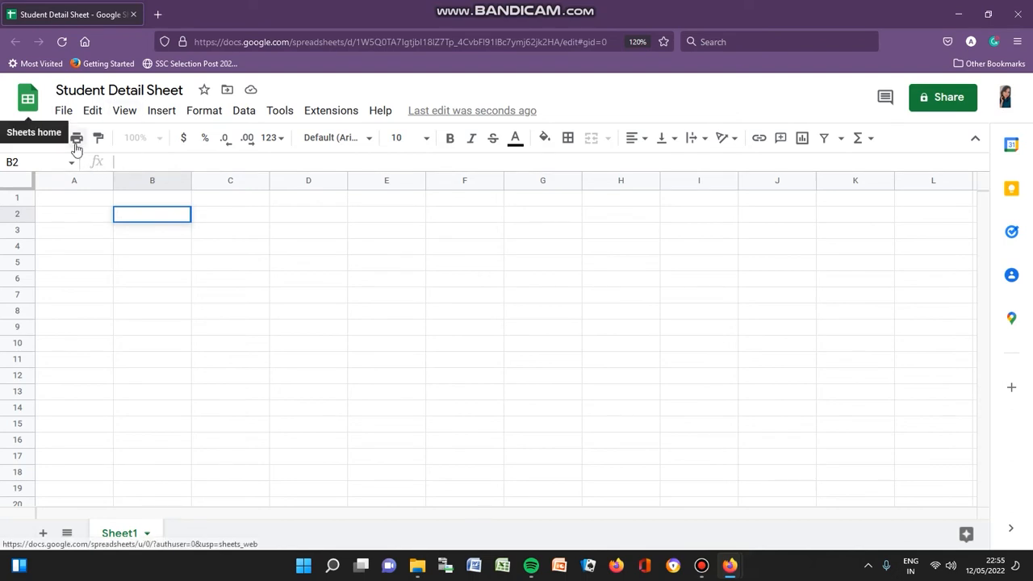
# Step: Enter the sample text dxhfcgj in cell D4
pyautogui.click(152, 164)
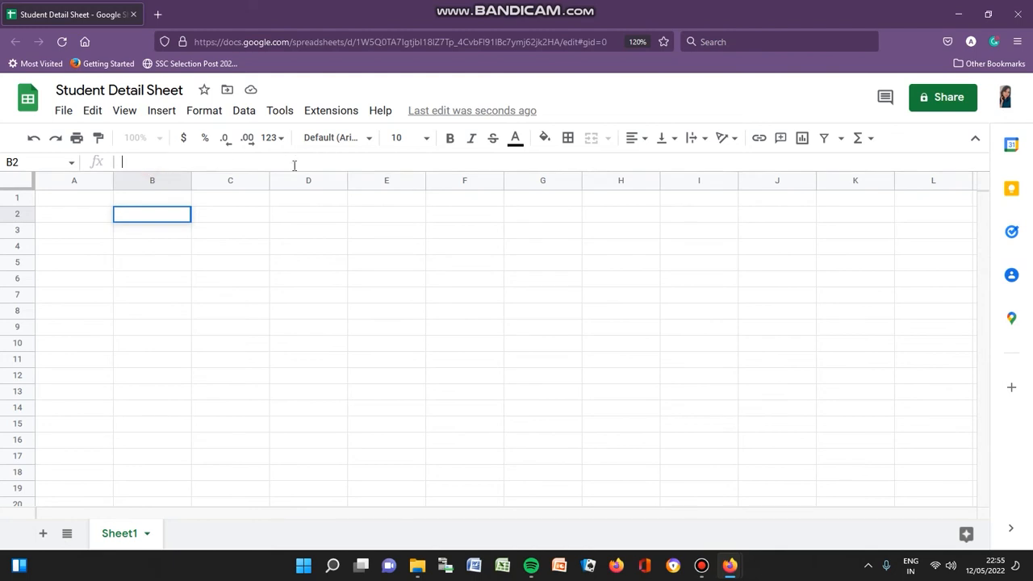
pyautogui.click(223, 245)
pyautogui.click(337, 246)
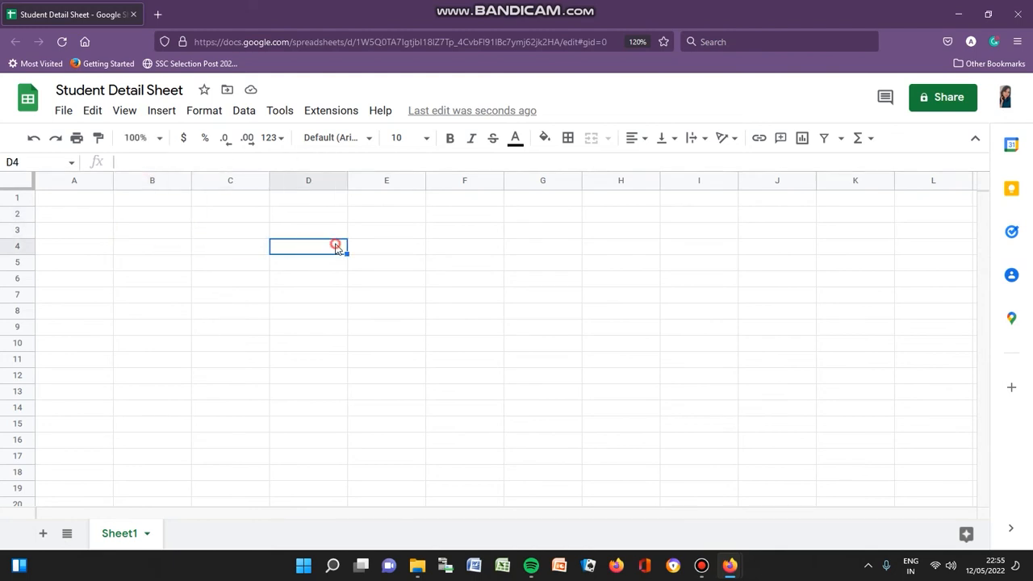
pyautogui.click(235, 166)
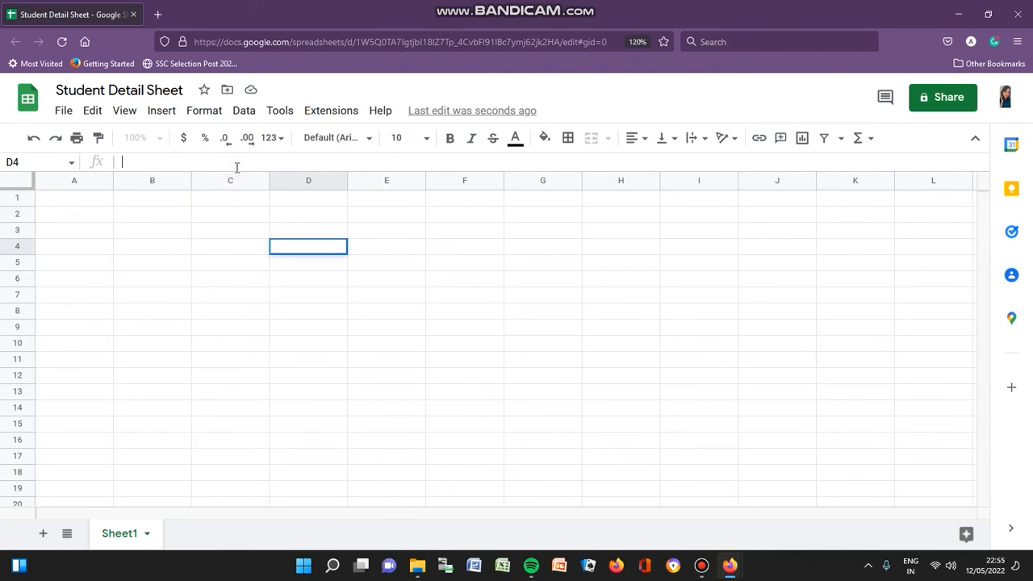
pyautogui.click(36, 141)
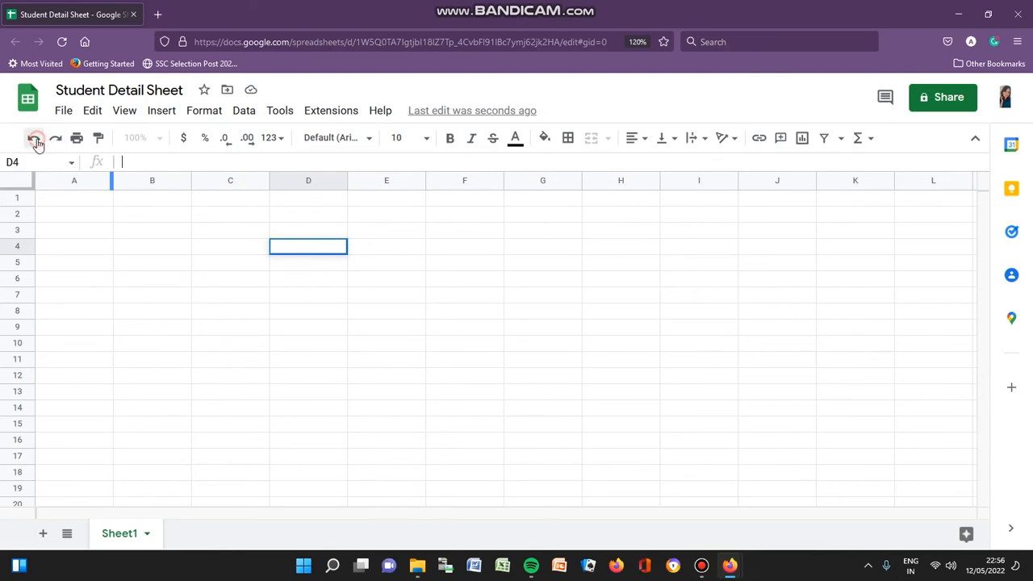
pyautogui.write('dxhfcgj')
pyautogui.click(246, 279)
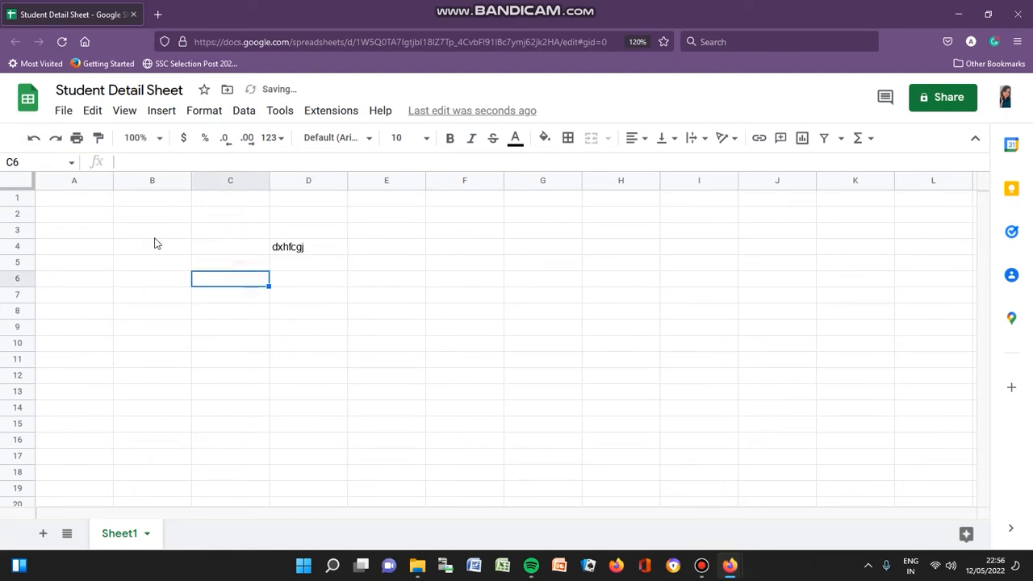
# Step: Undo and redo the entry in cell D4, and clear the cell
pyautogui.click(39, 142)
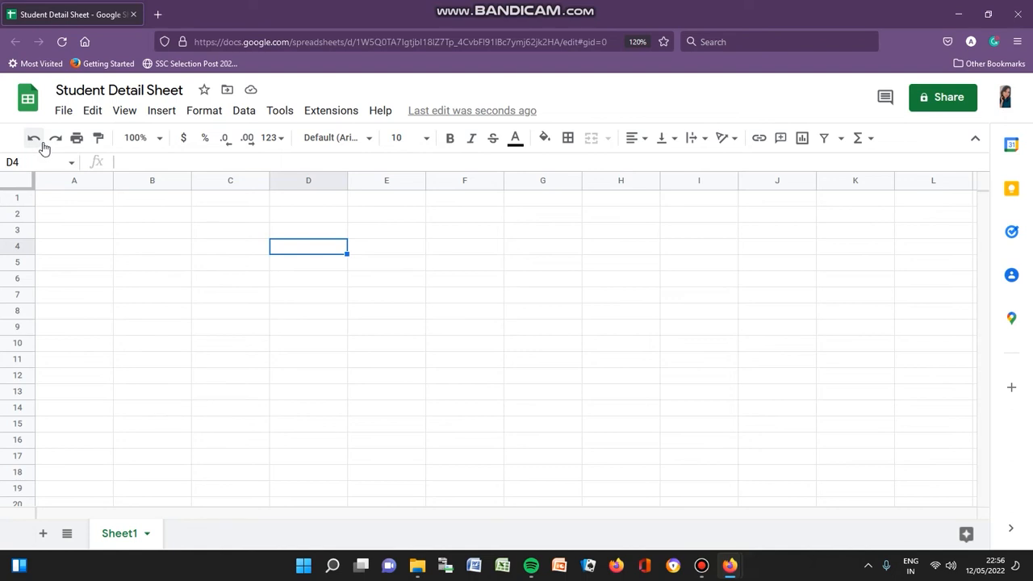
pyautogui.click(58, 141)
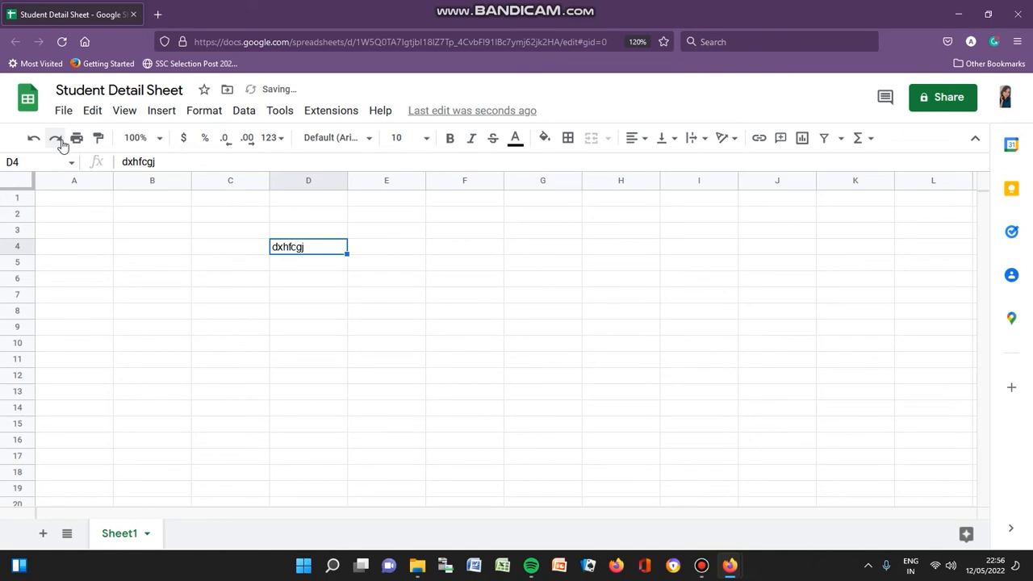
pyautogui.press('Delete')
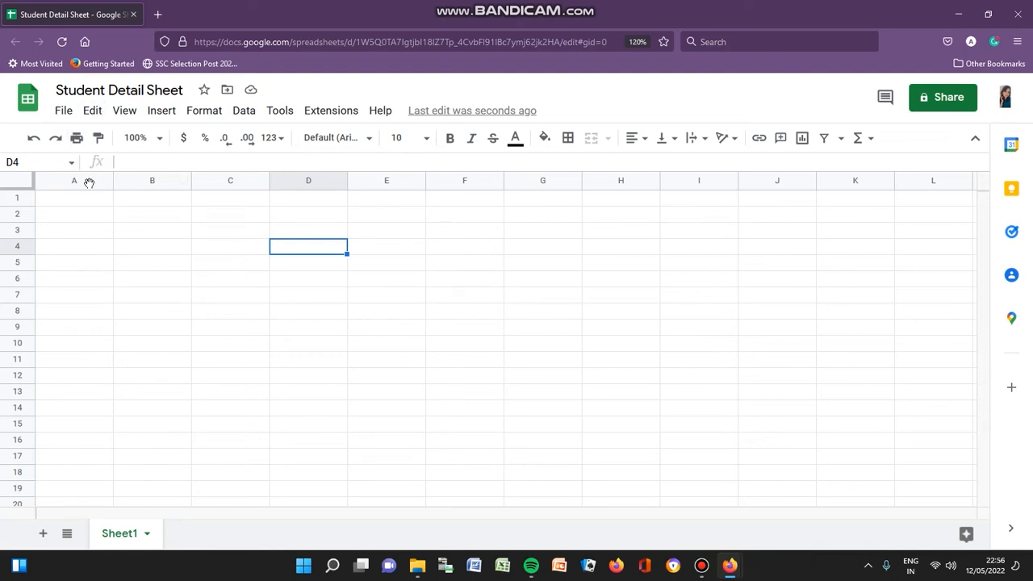
# Step: Copy the formatting of cell D4 to cell C6 with Paint format and view the paste options
pyautogui.click(98, 139)
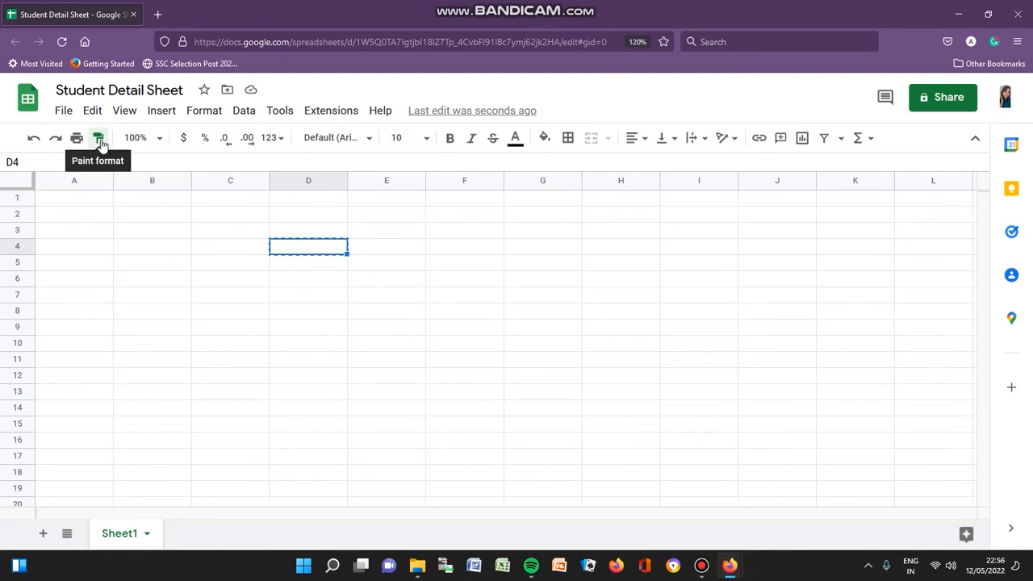
pyautogui.click(246, 278)
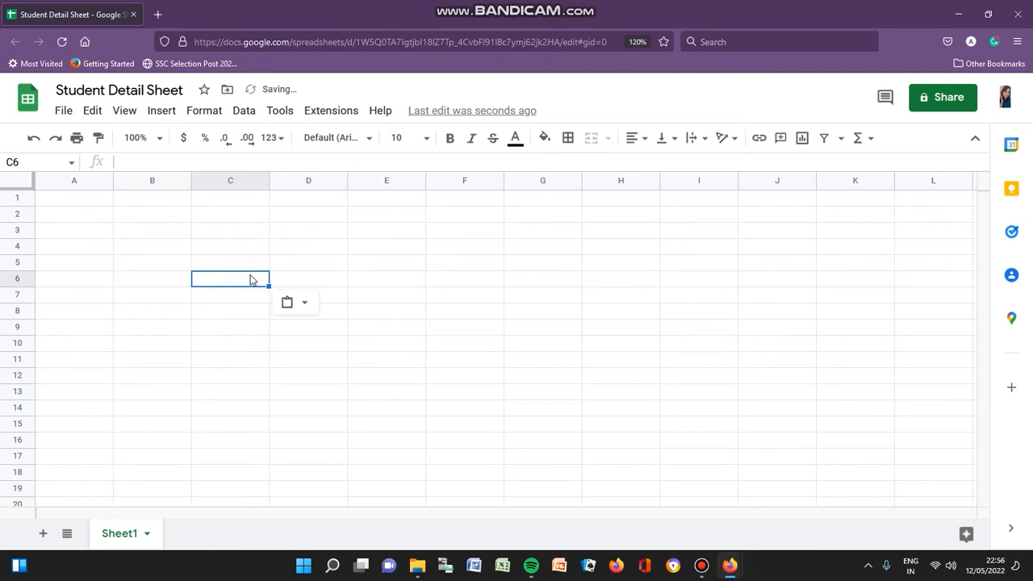
pyautogui.click(297, 303)
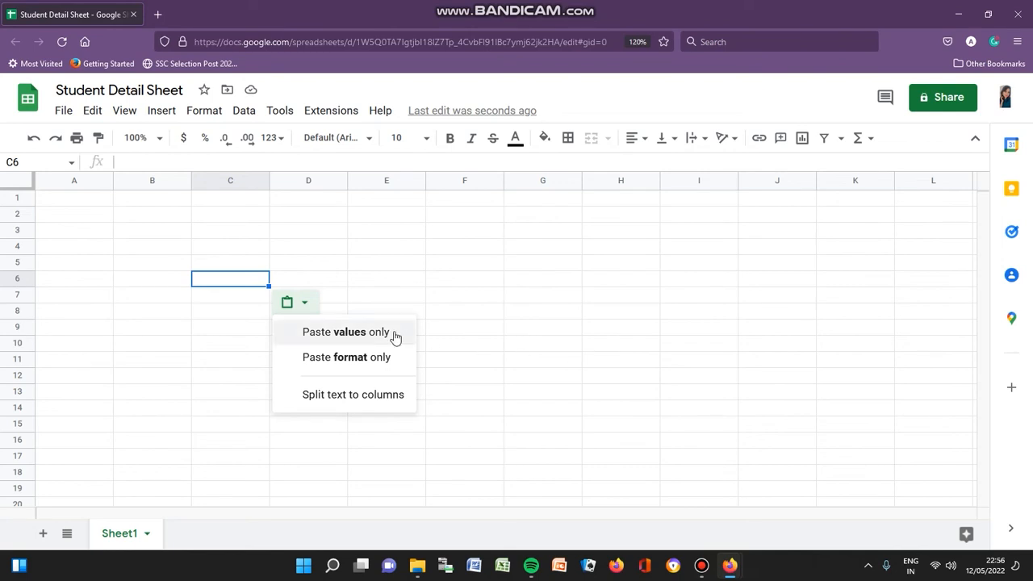
pyautogui.click(125, 263)
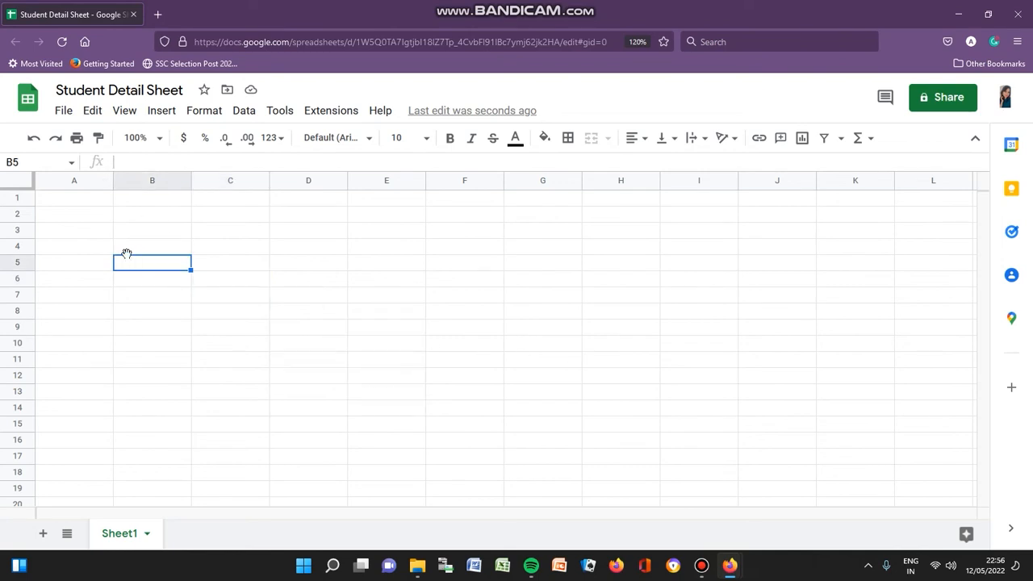
# Step: Change the sheet's zoom to 75% and then to 125%
pyautogui.click(162, 143)
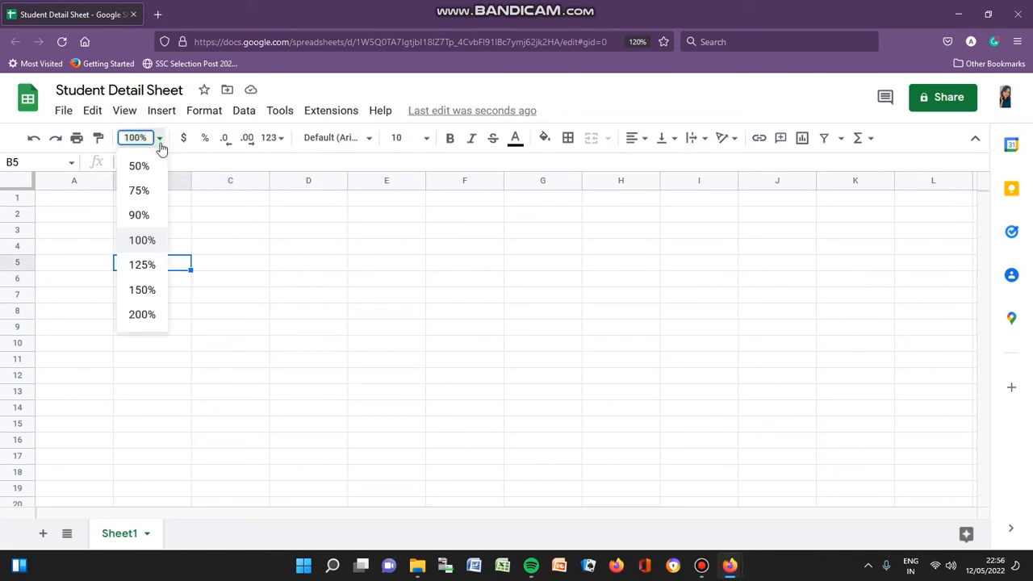
pyautogui.click(145, 199)
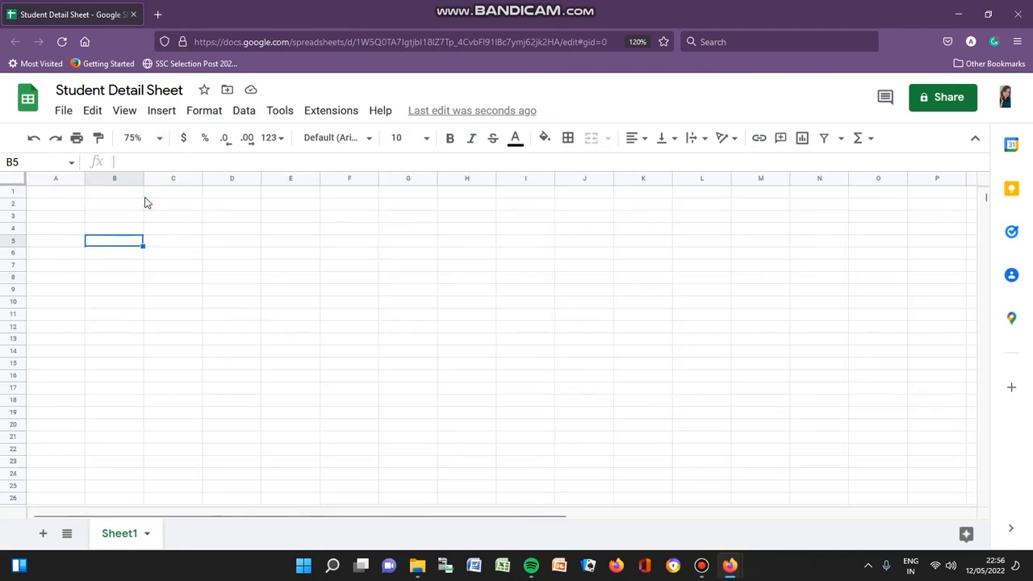
pyautogui.click(160, 148)
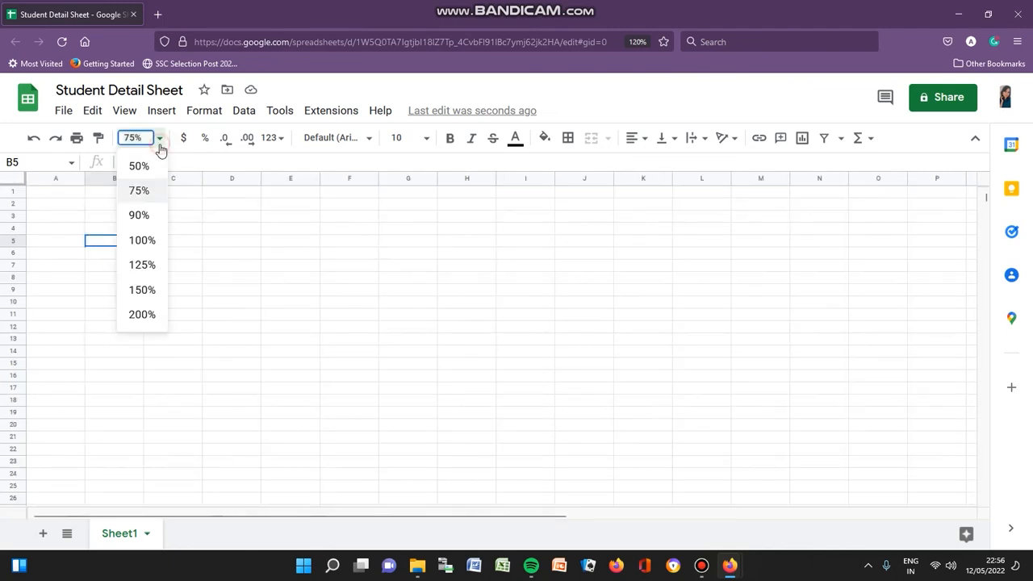
pyautogui.click(142, 267)
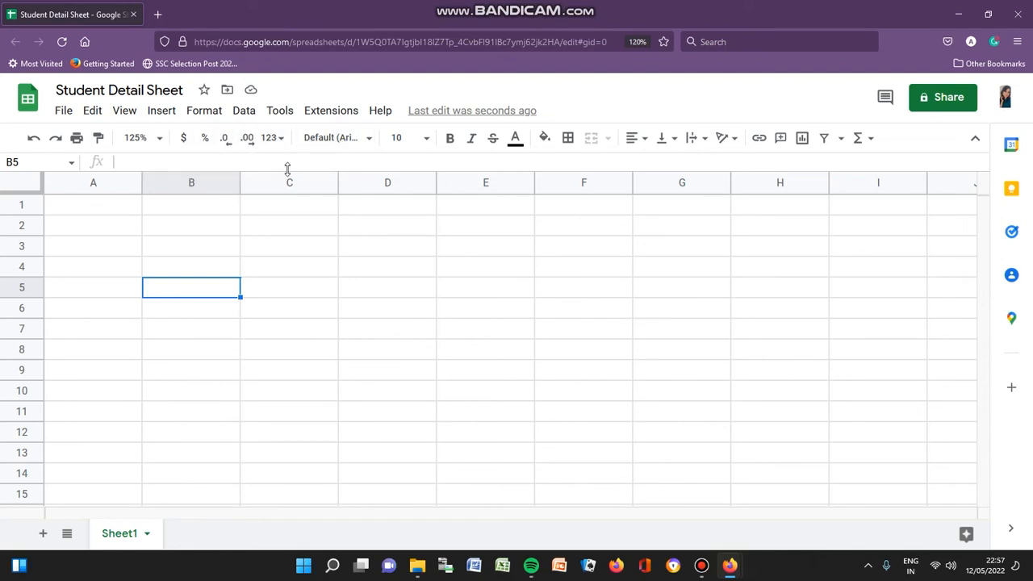
# Step: Enter Date in cell A1 and try to set its font to Verdana
pyautogui.doubleClick(106, 207)
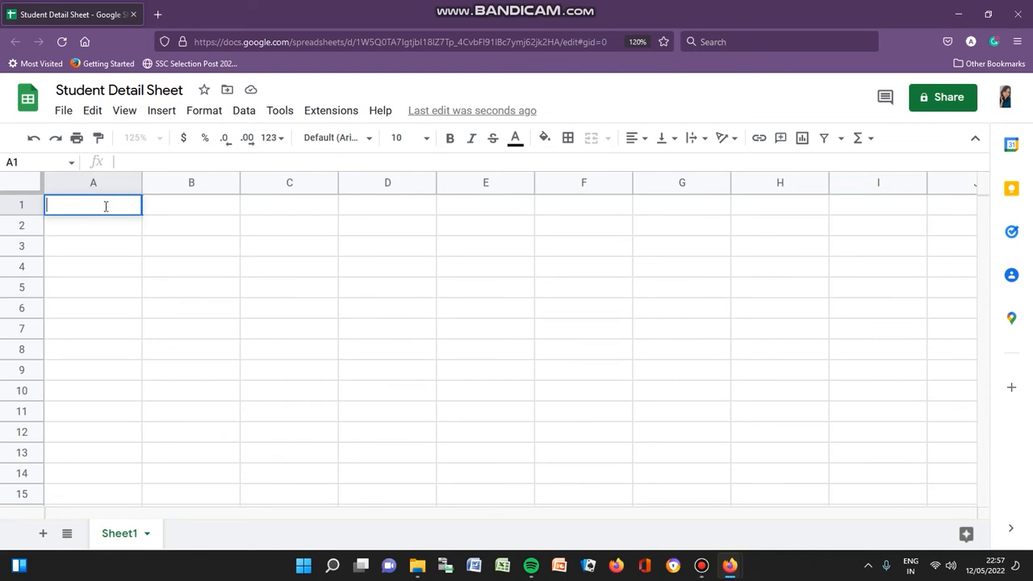
pyautogui.write('Date')
pyautogui.click(369, 139)
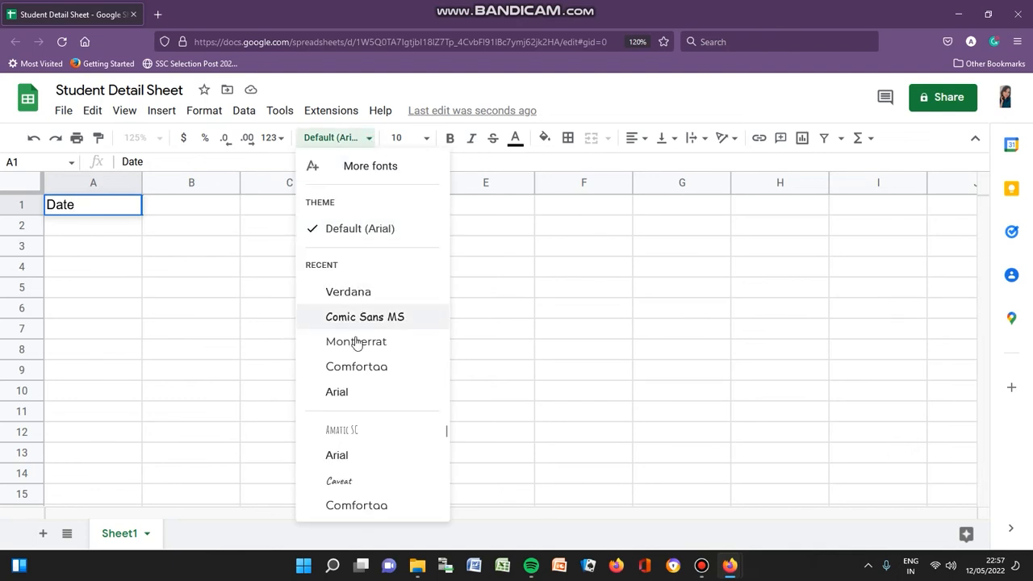
pyautogui.click(364, 294)
pyautogui.click(208, 254)
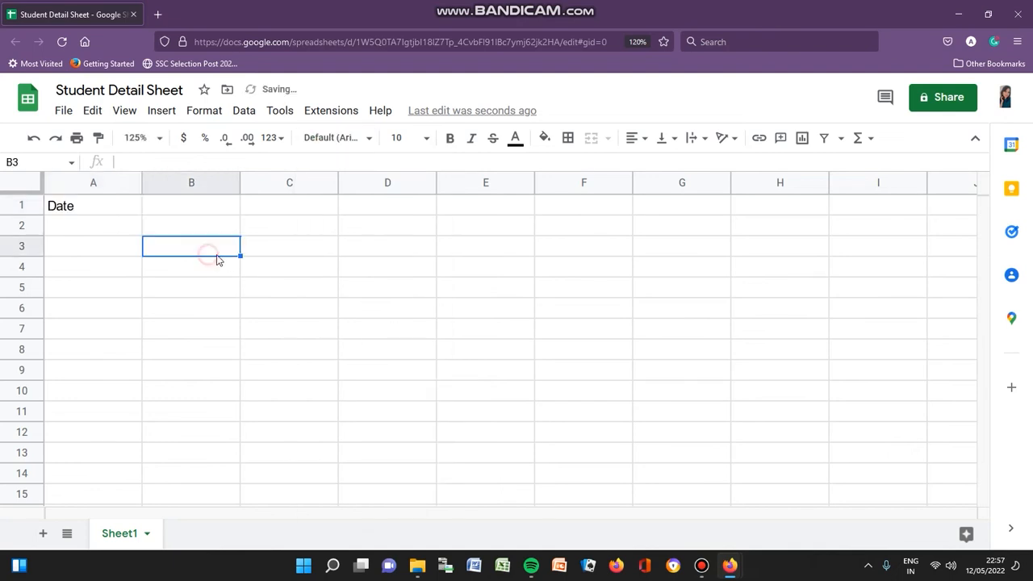
# Step: Browse the additional fonts and set the Date text in cell A1 to Merriweather
pyautogui.click(94, 205)
pyautogui.doubleClick(94, 205)
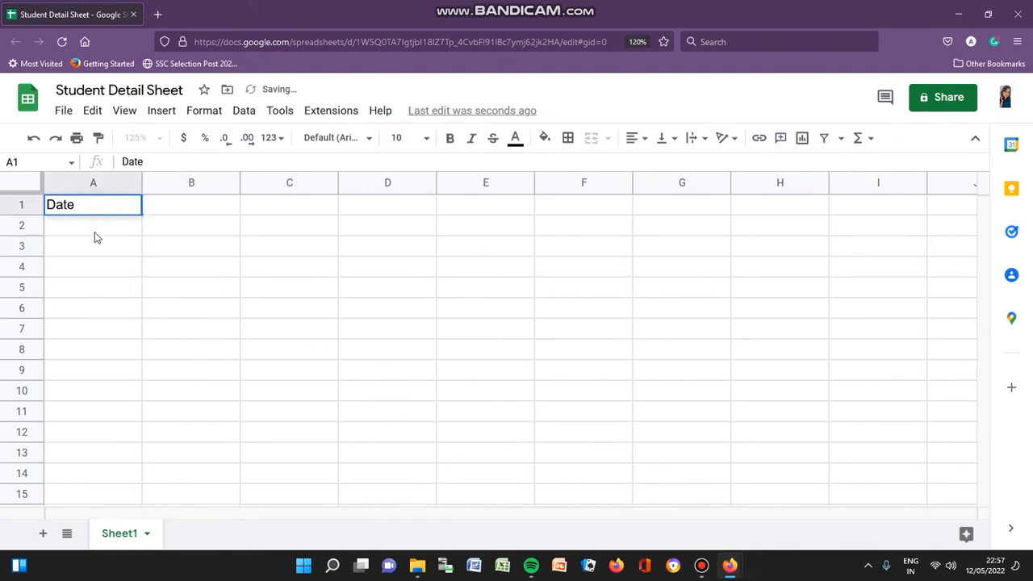
pyautogui.click(96, 225)
pyautogui.click(102, 209)
pyautogui.doubleClick(102, 208)
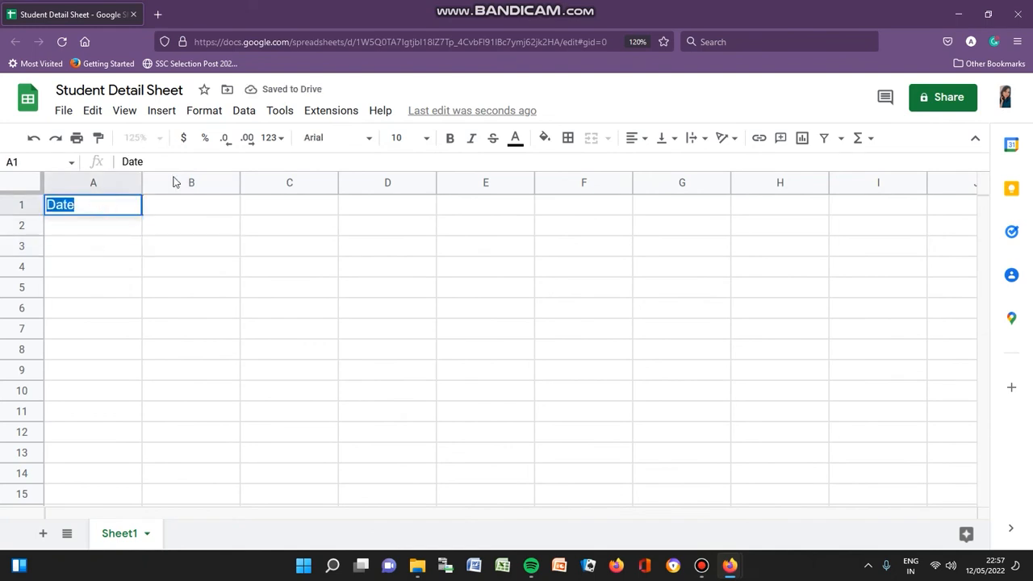
pyautogui.click(364, 140)
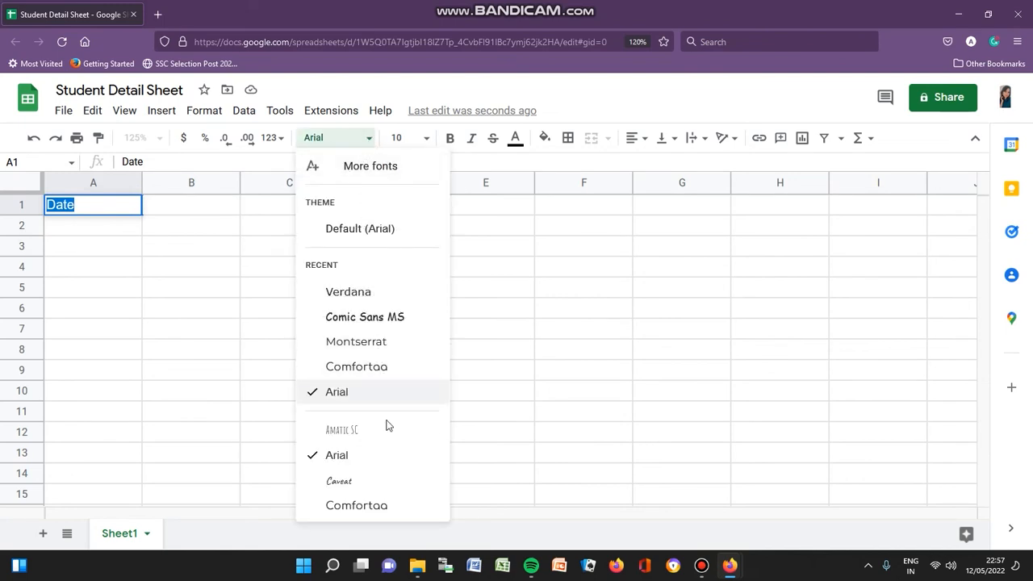
pyautogui.click(368, 167)
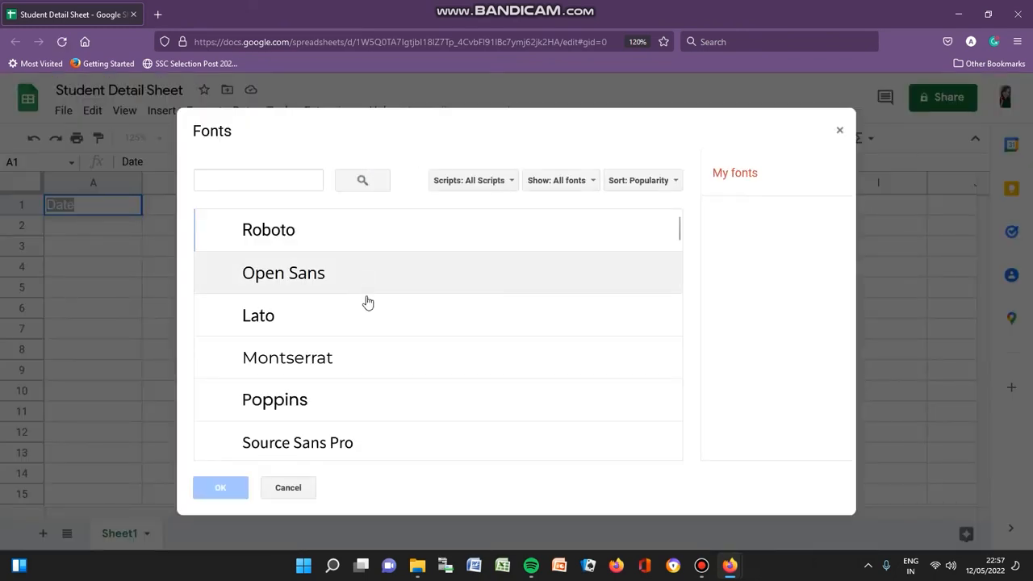
pyautogui.scroll(-3, 364, 300)
pyautogui.scroll(3, 365, 306)
pyautogui.scroll(-2, 366, 310)
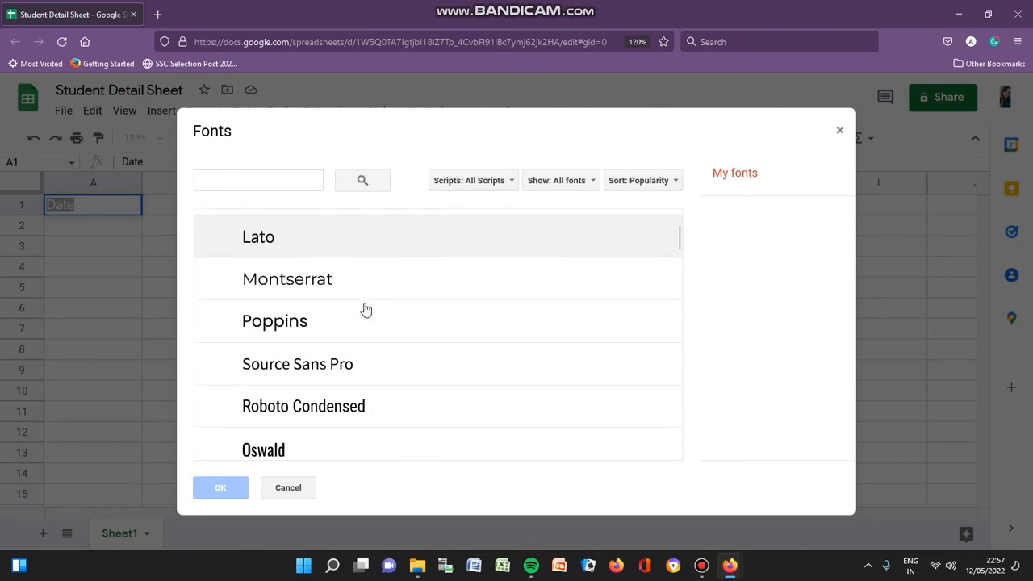
pyautogui.scroll(-8, 365, 310)
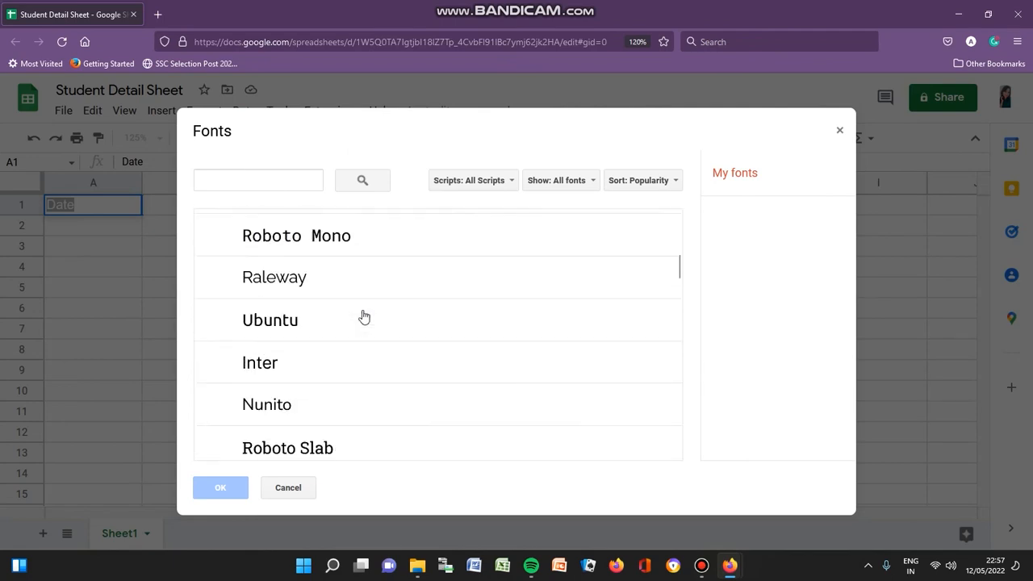
pyautogui.scroll(-2, 364, 316)
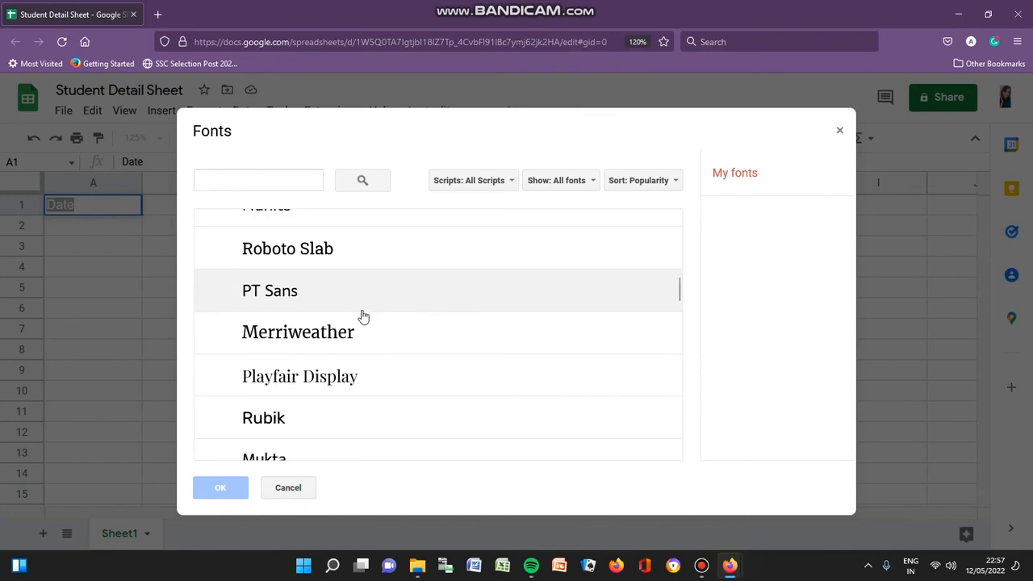
pyautogui.click(329, 333)
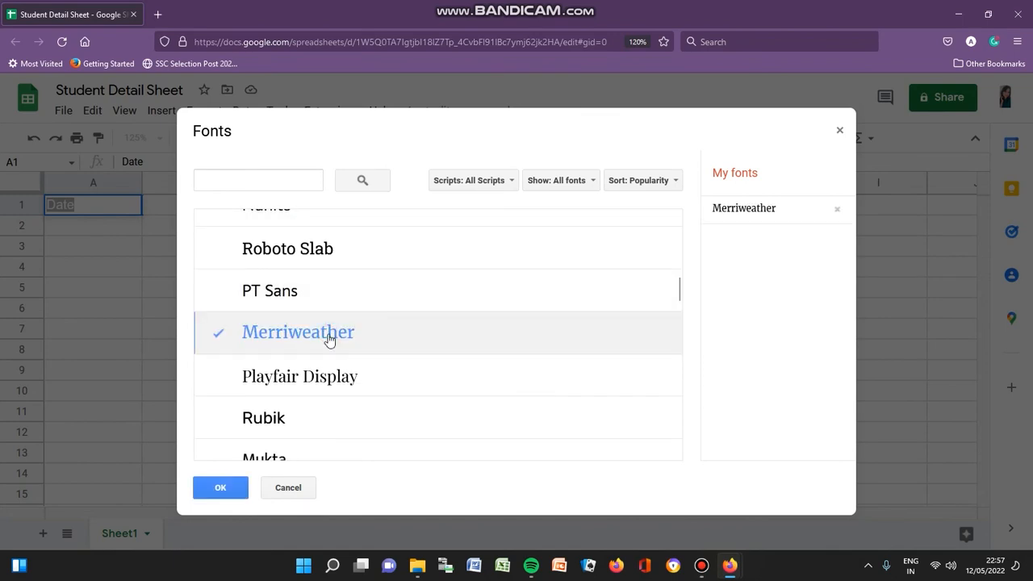
pyautogui.click(220, 487)
pyautogui.click(229, 440)
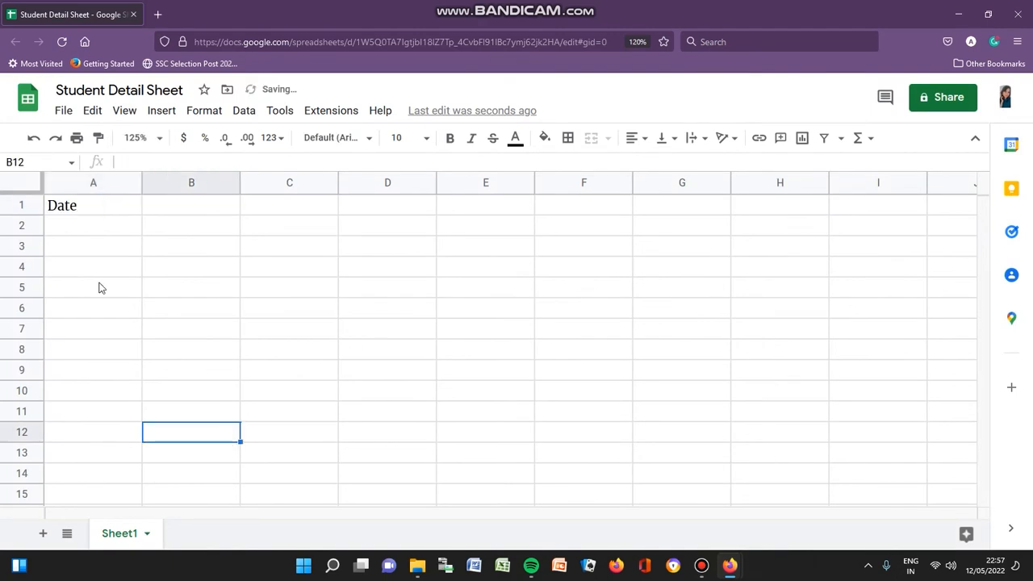
# Step: Change the text color of Date in cell A1 to the standard orange
pyautogui.click(103, 211)
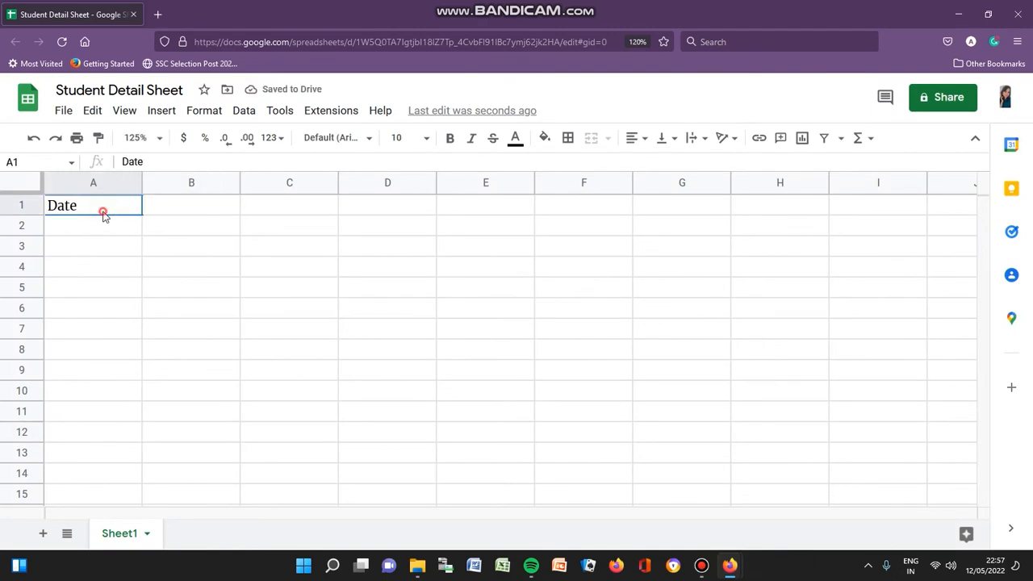
pyautogui.rightClick(120, 206)
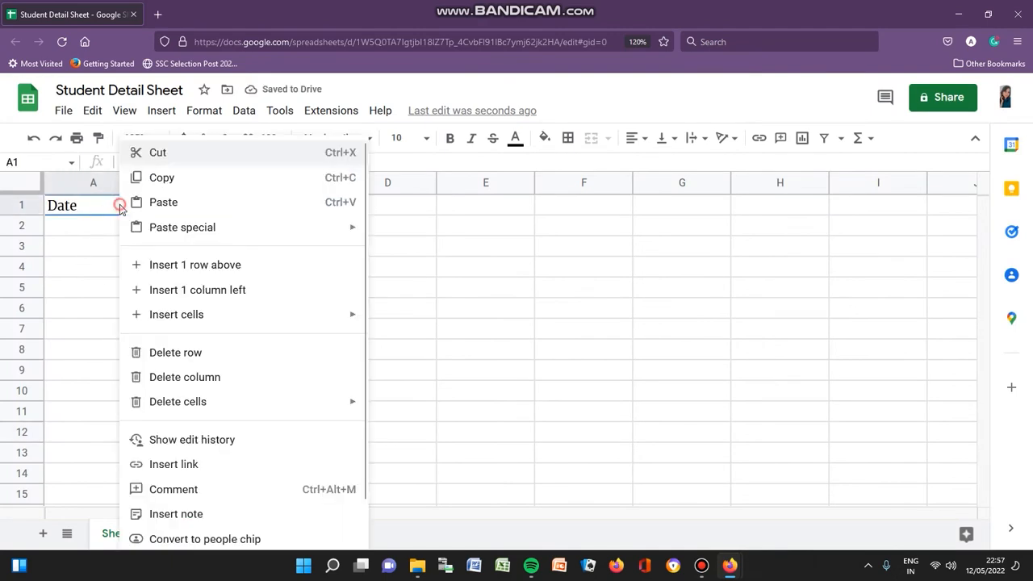
pyautogui.click(99, 201)
pyautogui.doubleClick(99, 201)
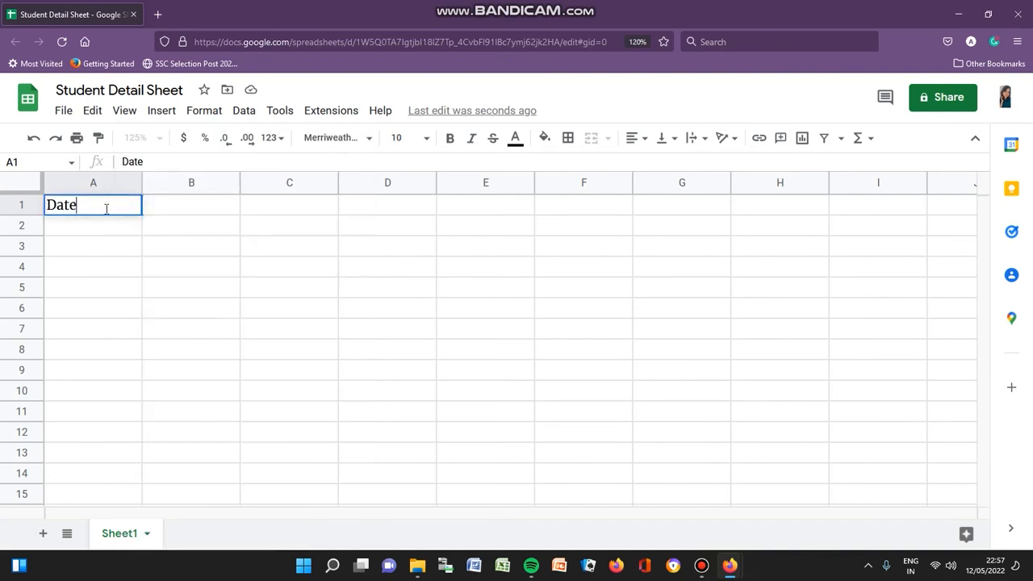
pyautogui.moveTo(89, 202); pyautogui.dragTo(40, 208)
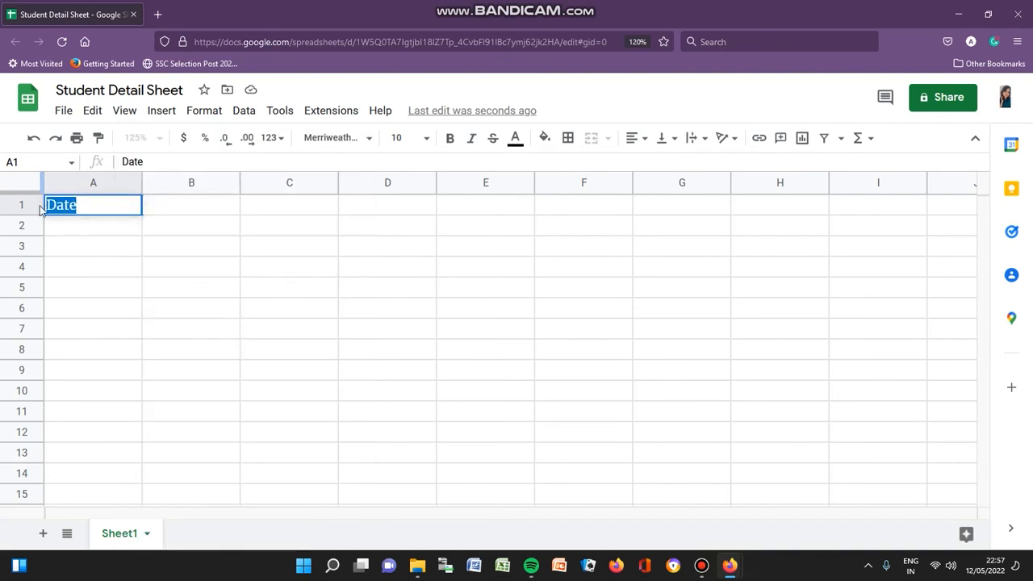
pyautogui.click(517, 142)
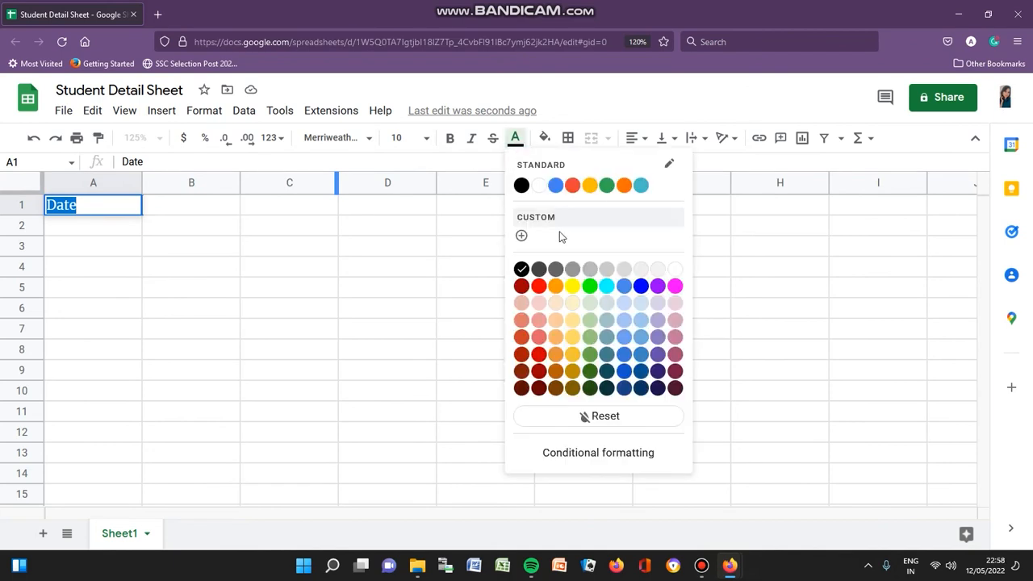
pyautogui.click(624, 185)
pyautogui.click(461, 331)
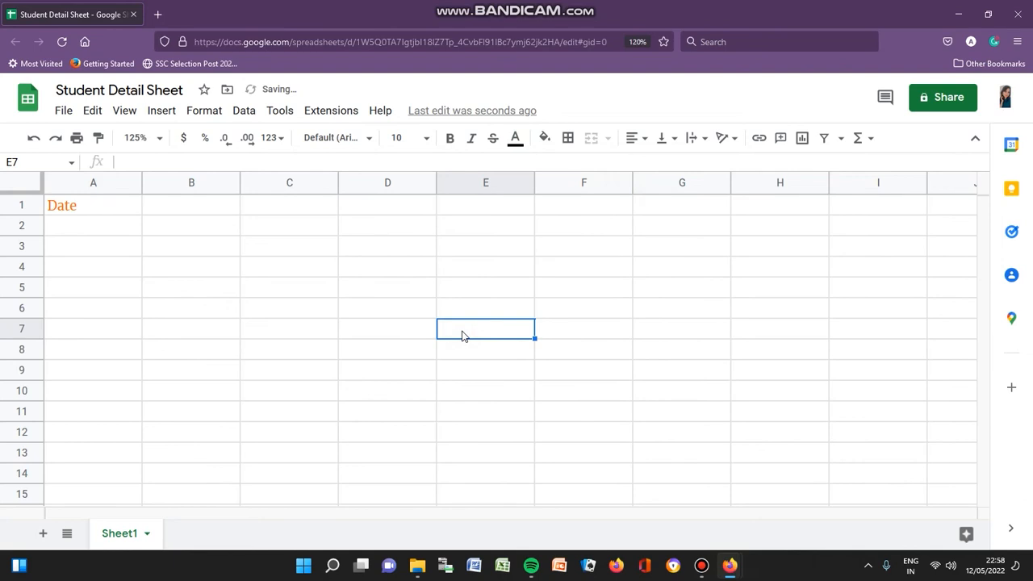
# Step: Enter Student as the heading in cell B1
pyautogui.click(171, 208)
pyautogui.rightClick(171, 208)
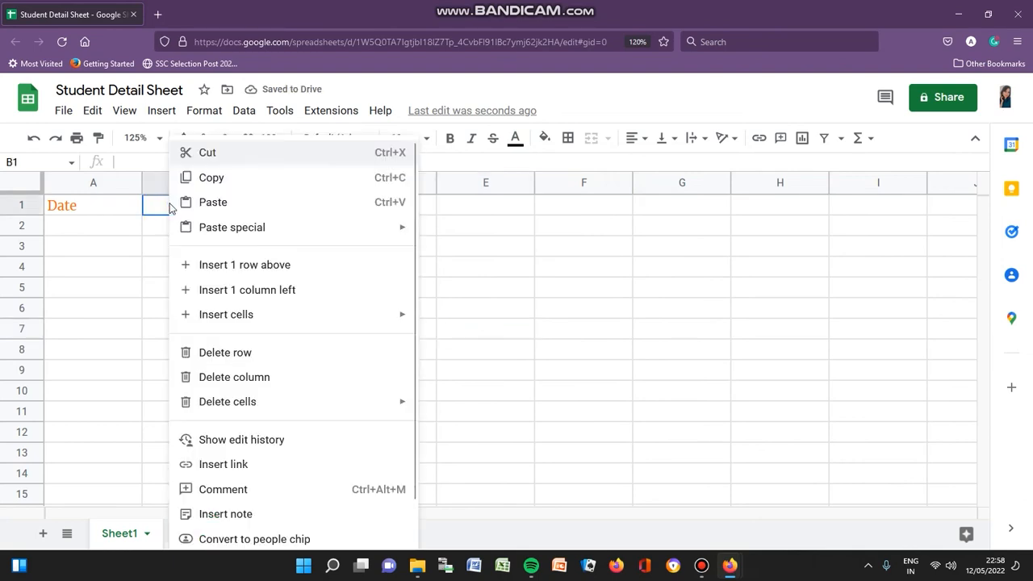
pyautogui.click(540, 289)
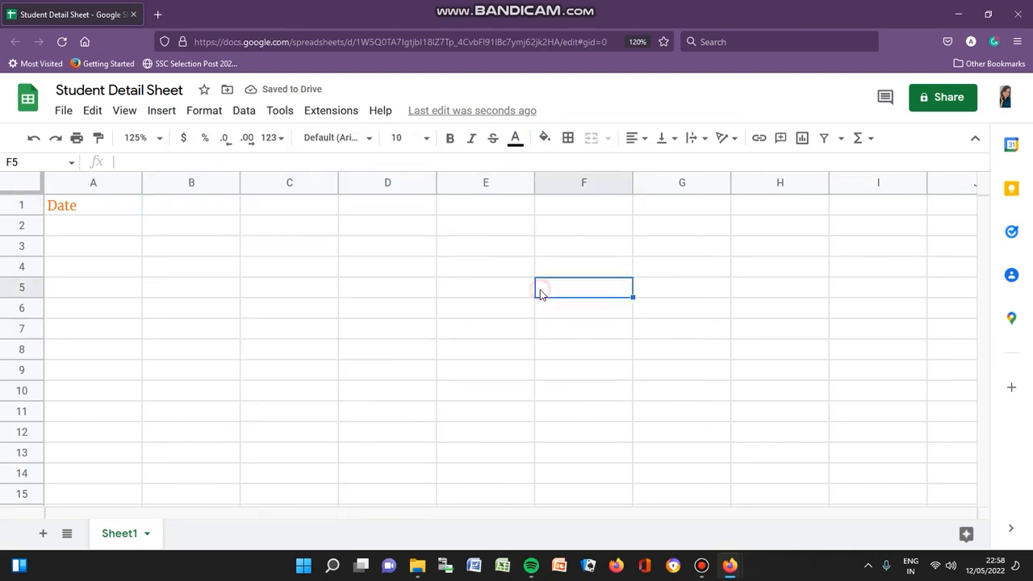
pyautogui.click(222, 211)
pyautogui.write('Student')
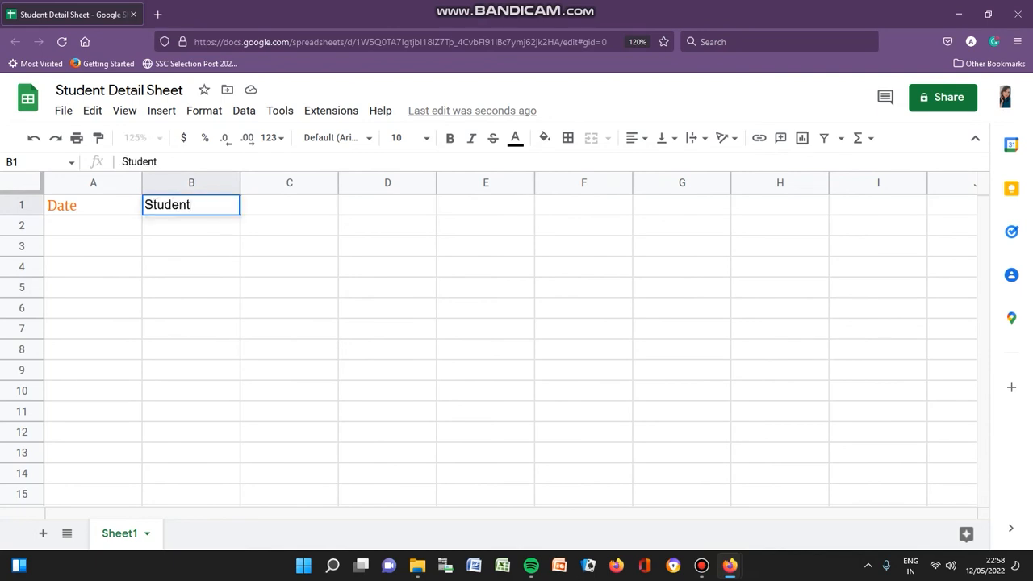
# Step: Make the Date text in cell A1 bold and change its font size to 14 and finally to 8
pyautogui.doubleClick(104, 206)
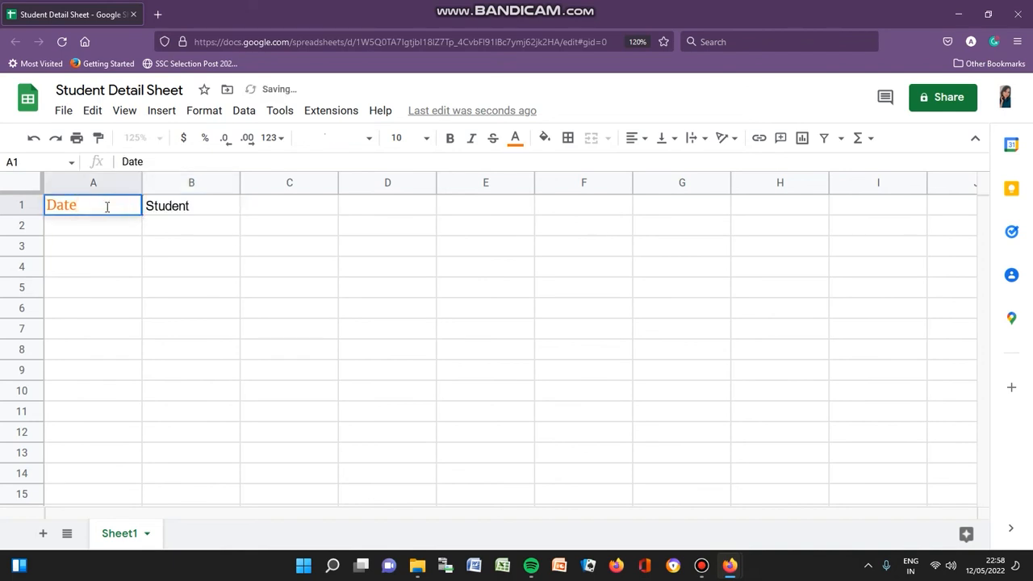
pyautogui.doubleClick(82, 204)
pyautogui.click(450, 140)
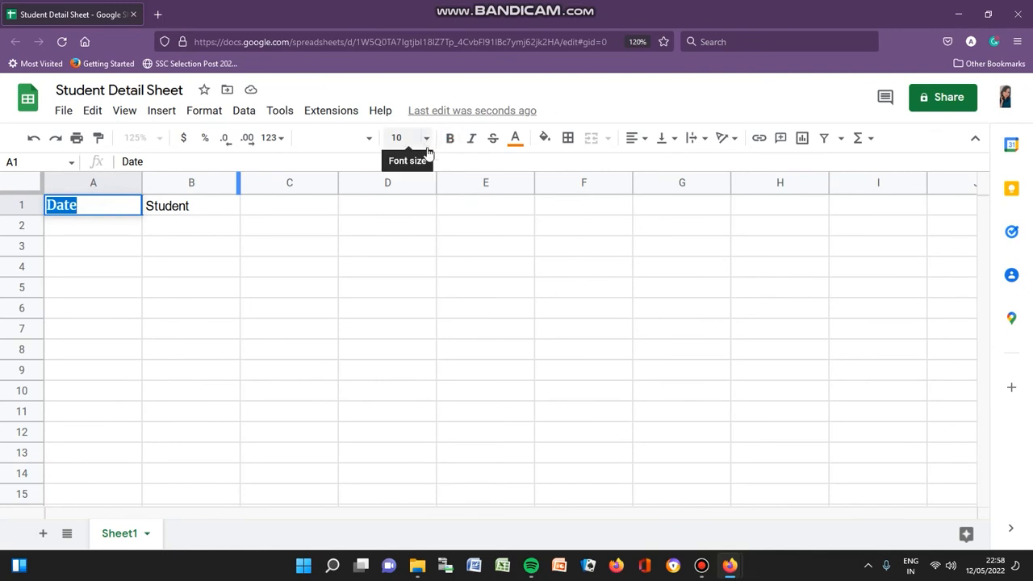
pyautogui.click(427, 140)
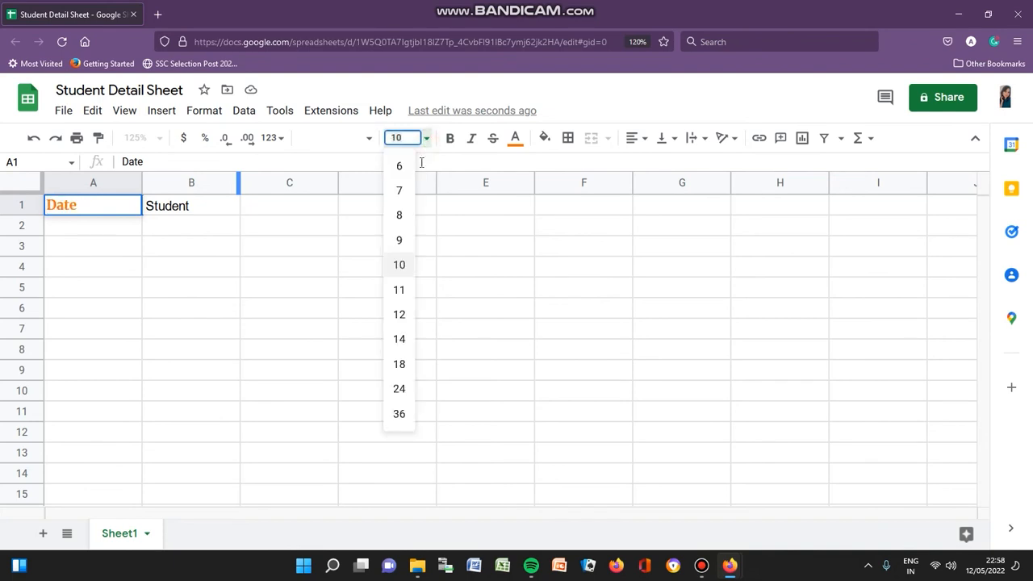
pyautogui.click(403, 342)
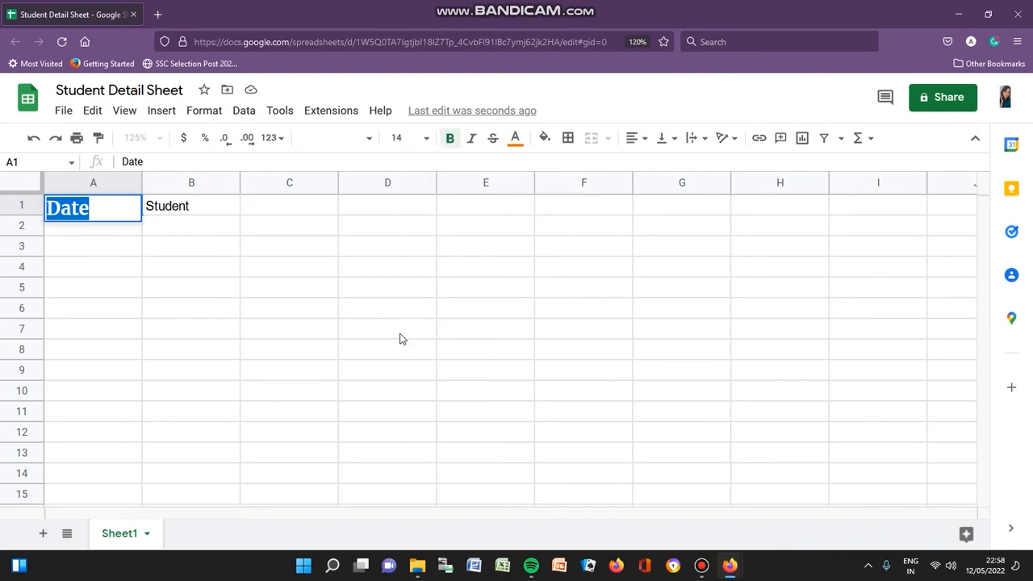
pyautogui.click(426, 141)
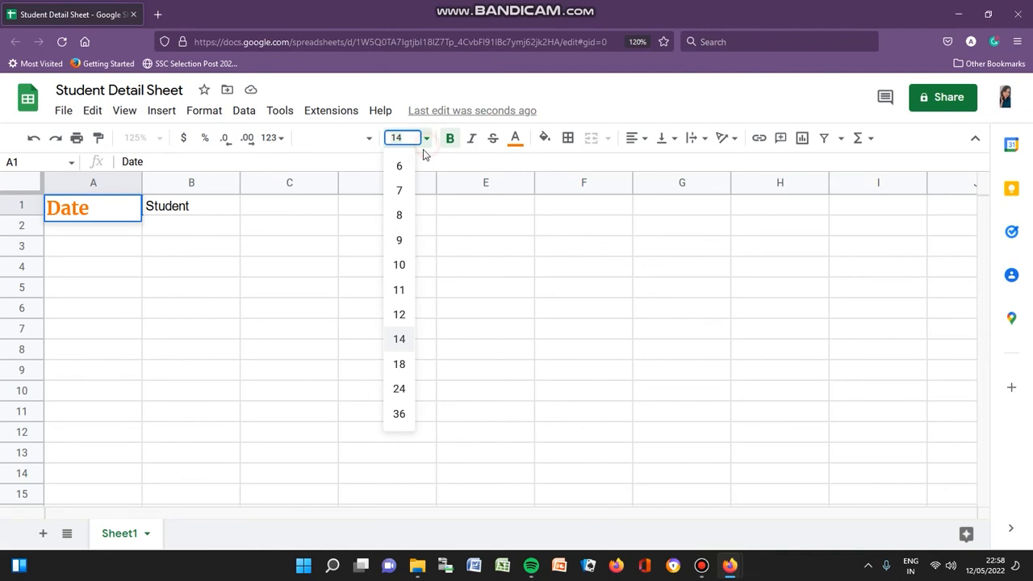
pyautogui.click(404, 209)
pyautogui.click(419, 248)
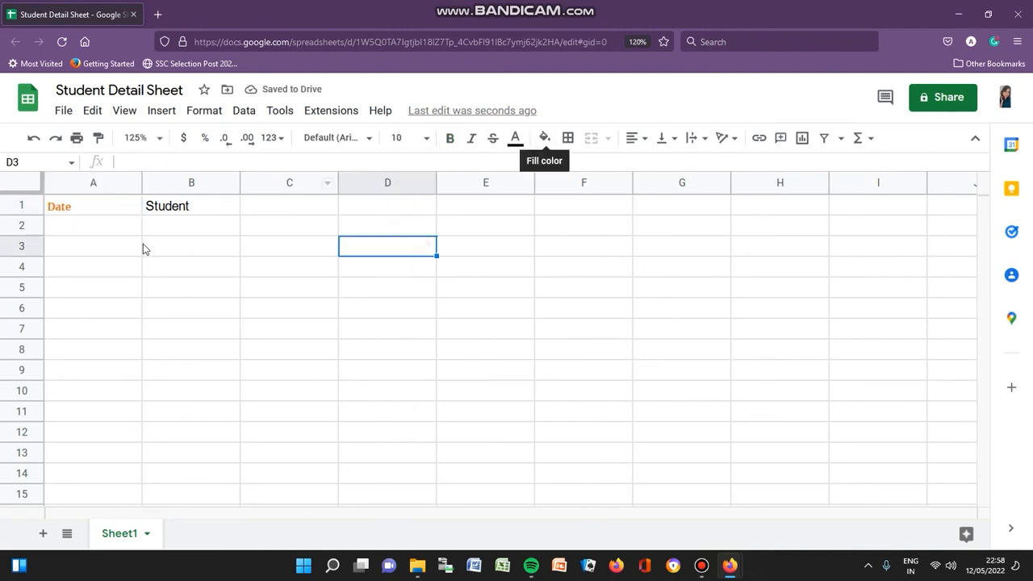
# Step: Fill cell A1 with yellow
pyautogui.click(96, 215)
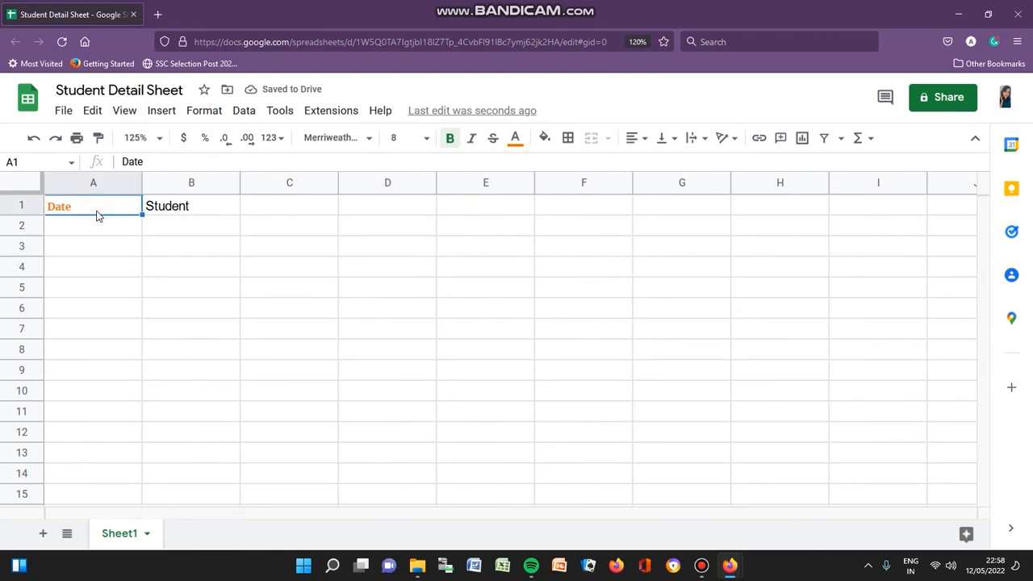
pyautogui.click(549, 138)
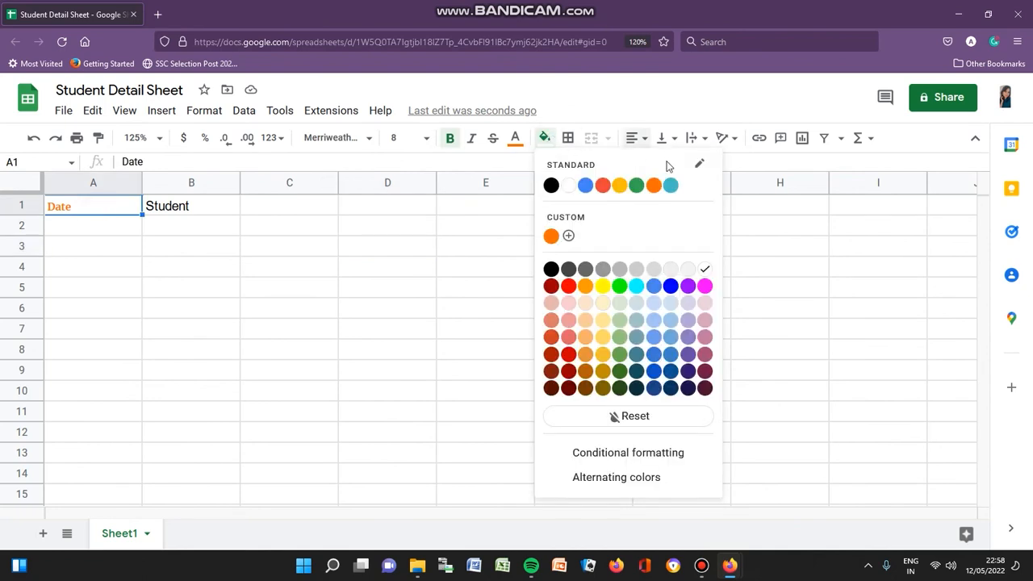
pyautogui.click(602, 286)
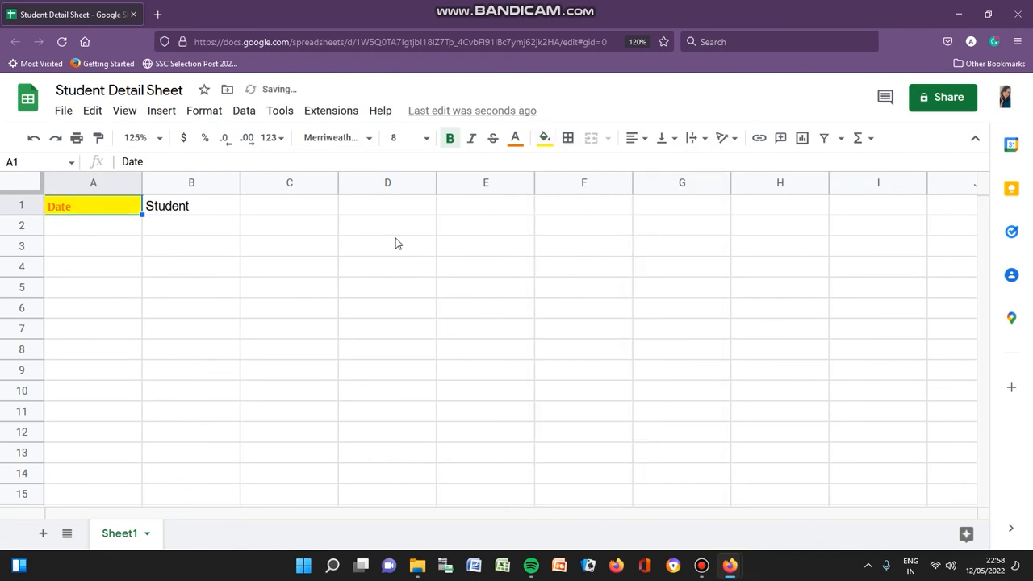
# Step: Fill cell B1 with the standard blue and replace that fill with light green
pyautogui.rightClick(203, 211)
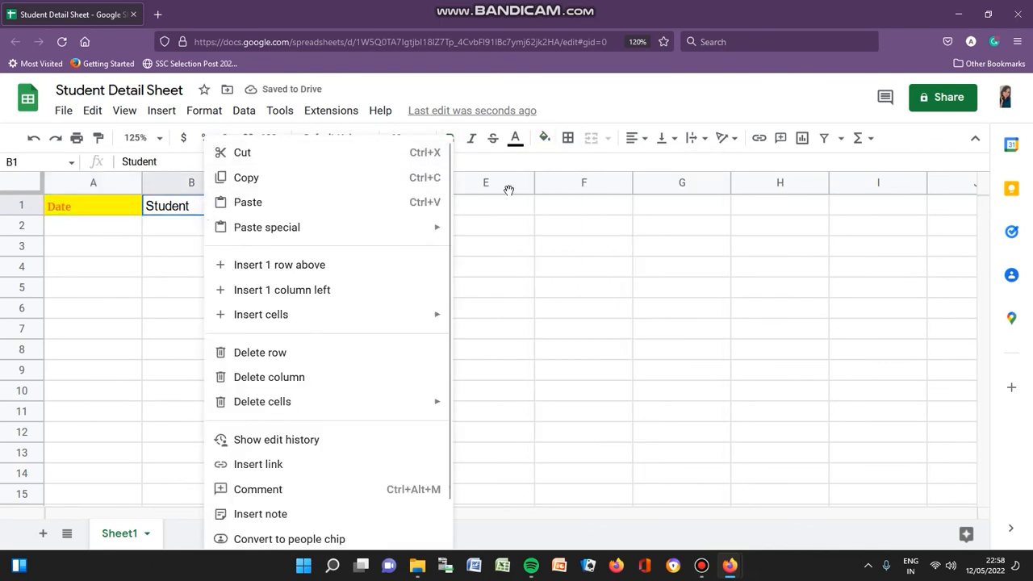
pyautogui.click(531, 289)
pyautogui.click(220, 207)
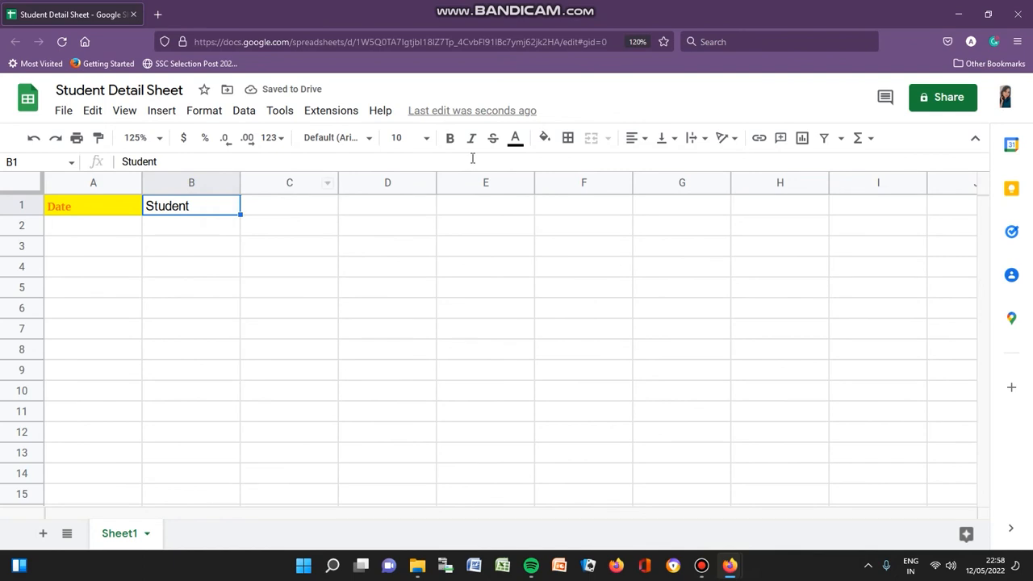
pyautogui.click(542, 140)
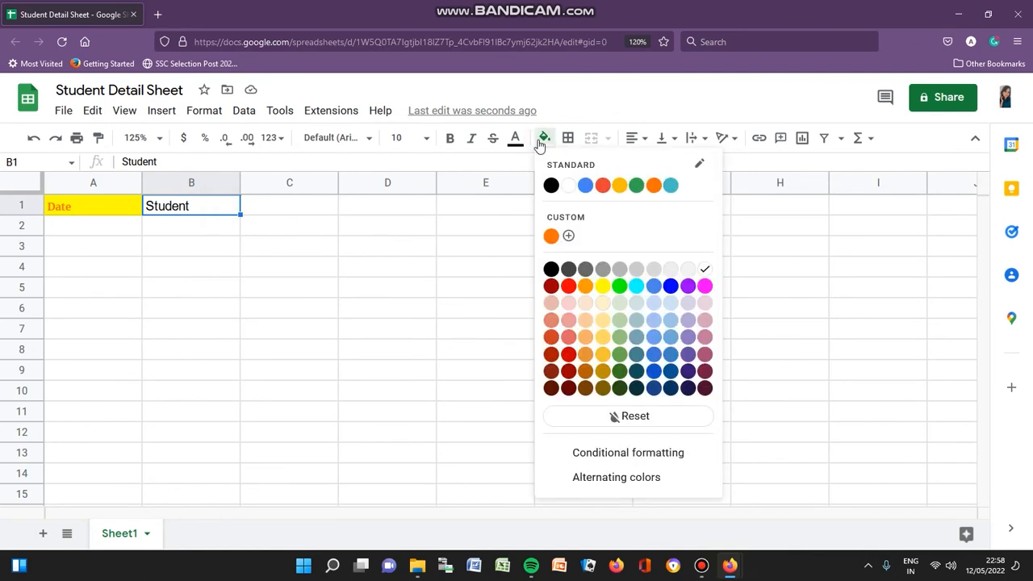
pyautogui.click(584, 185)
pyautogui.click(543, 137)
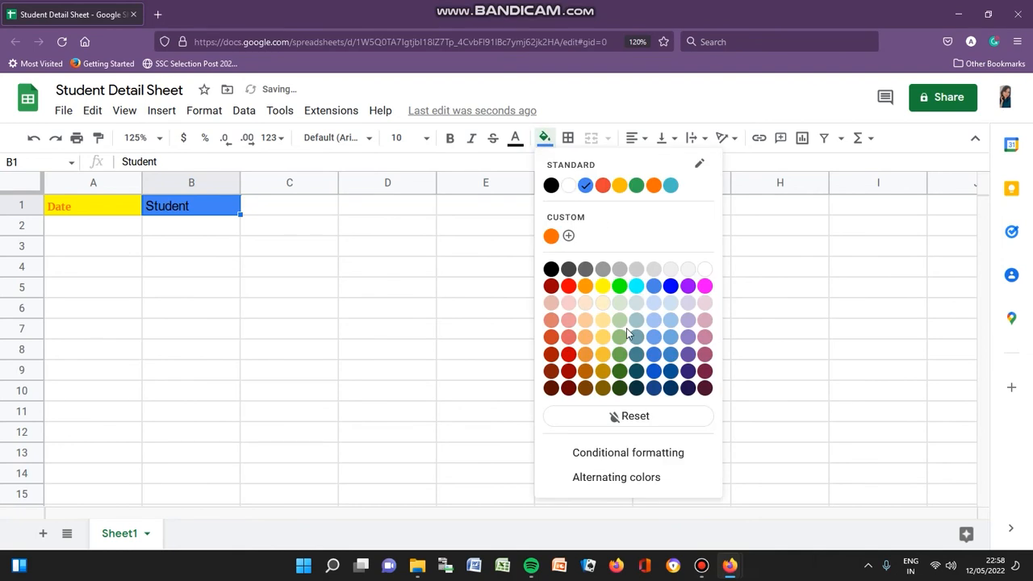
pyautogui.click(617, 322)
pyautogui.click(617, 317)
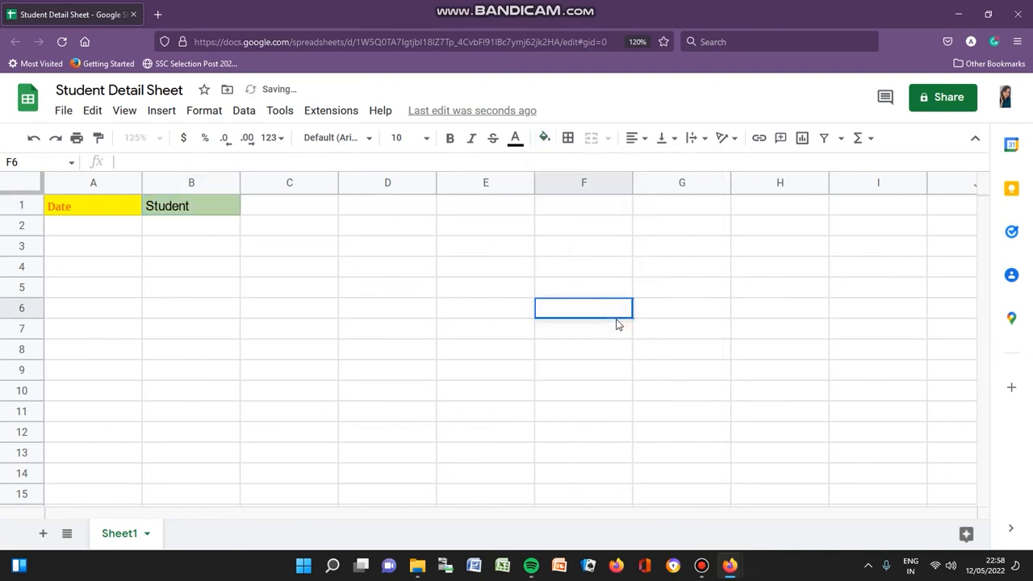
pyautogui.doubleClick(616, 317)
pyautogui.click(113, 233)
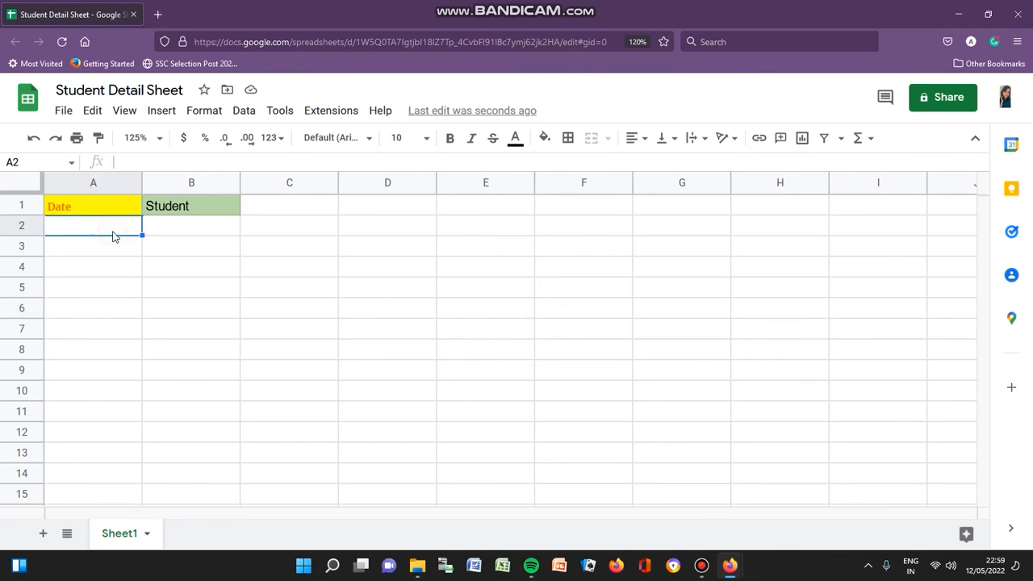
pyautogui.click(180, 233)
pyautogui.click(331, 233)
pyautogui.click(403, 232)
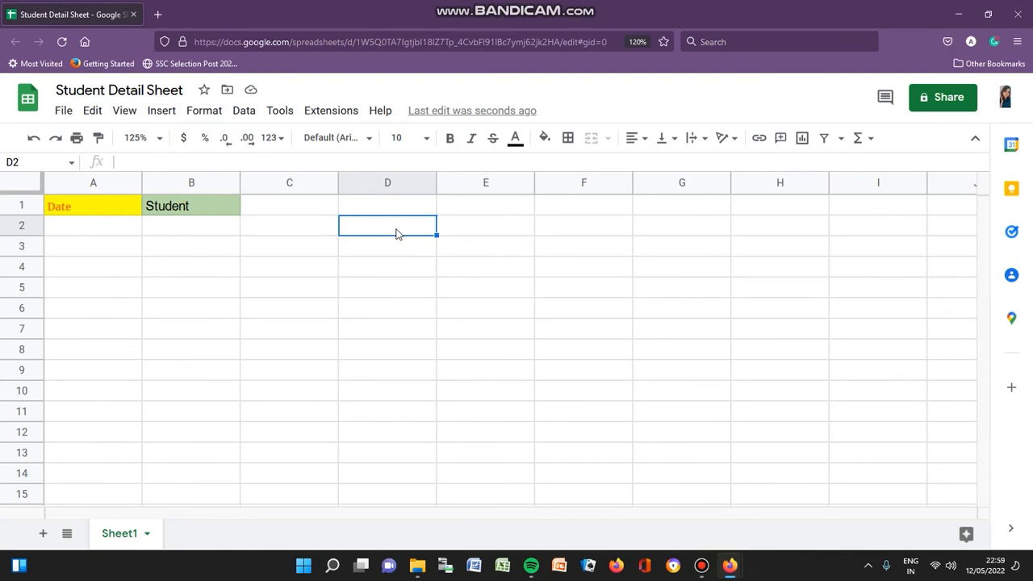
pyautogui.click(25, 205)
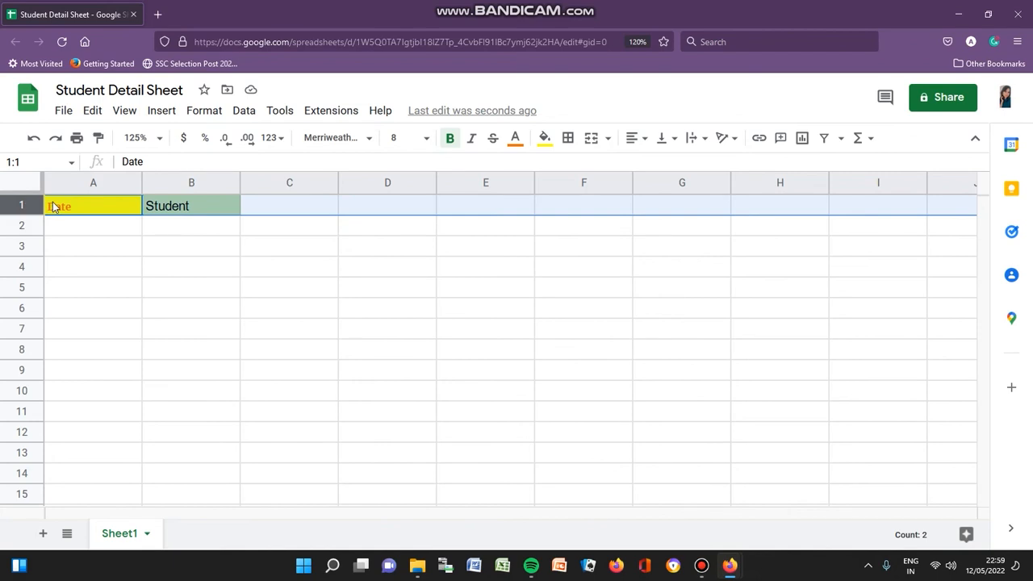
pyautogui.click(96, 183)
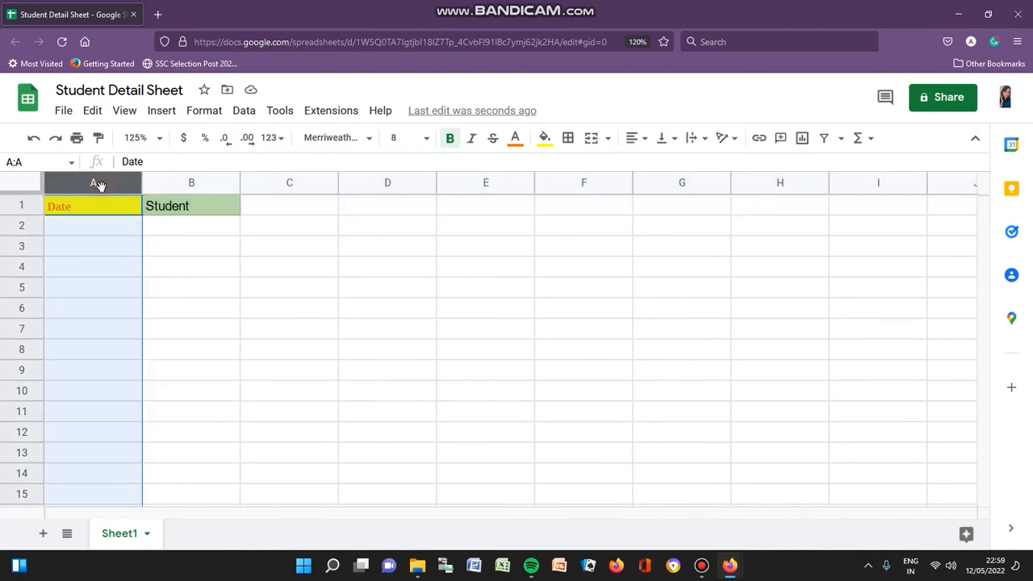
# Step: Apply the Merriweather font at size 12 to all of row 1
pyautogui.click(26, 205)
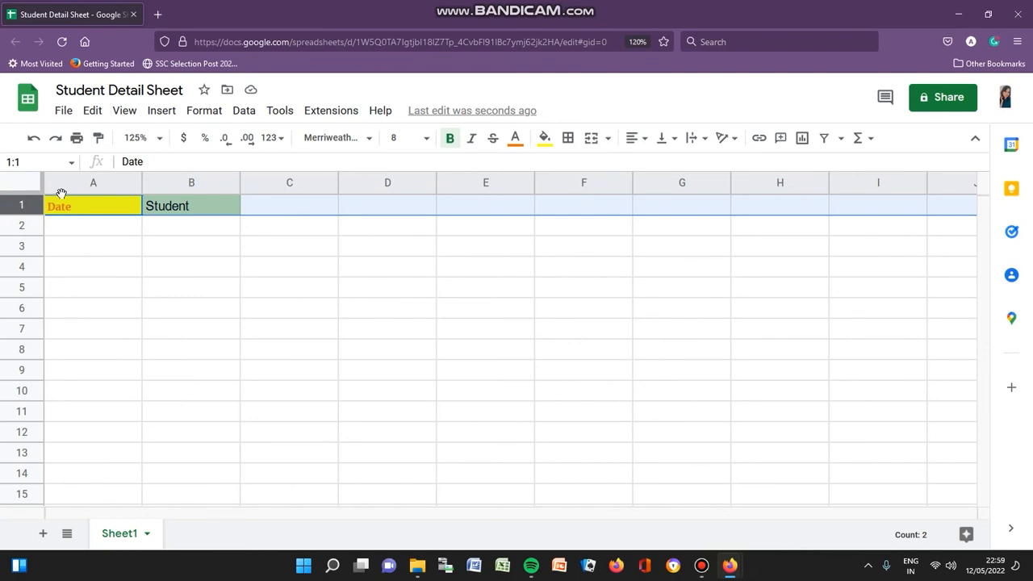
pyautogui.click(345, 138)
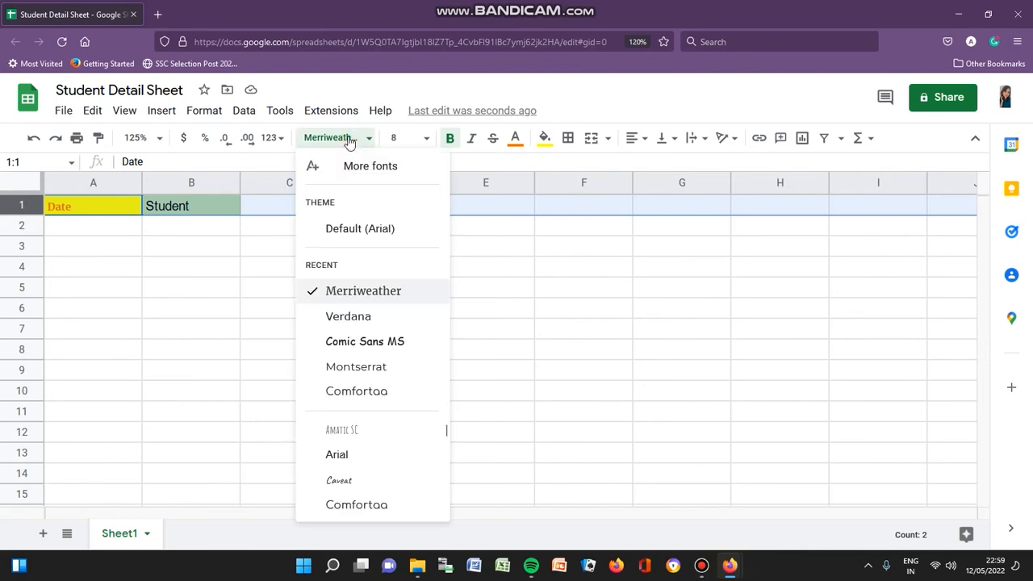
pyautogui.click(362, 291)
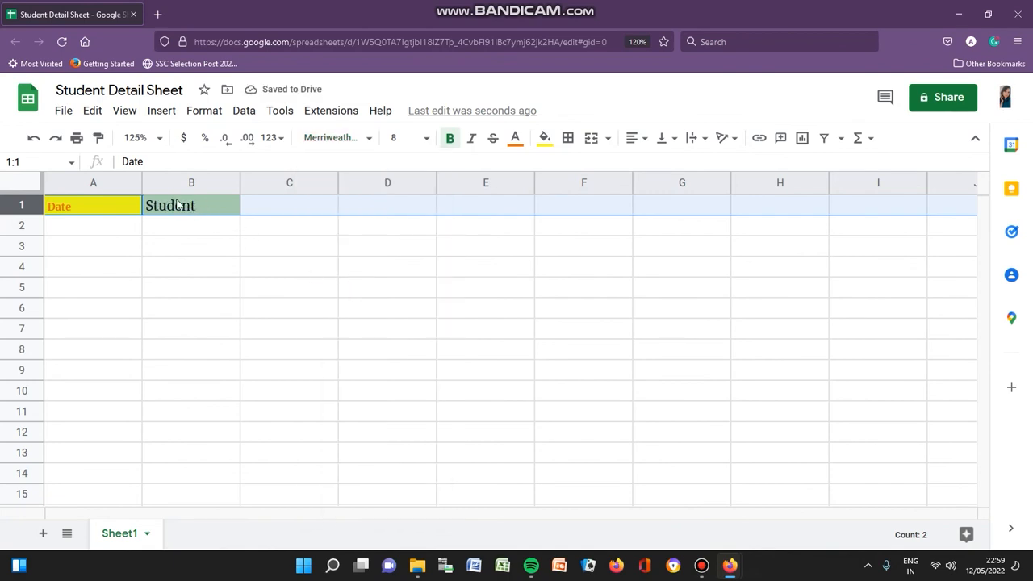
pyautogui.click(425, 138)
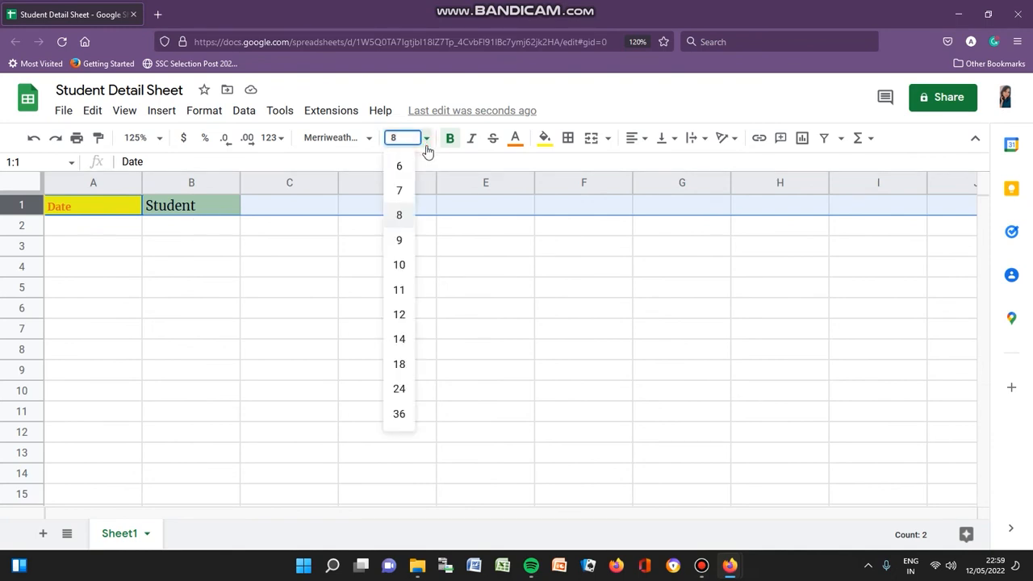
pyautogui.click(401, 319)
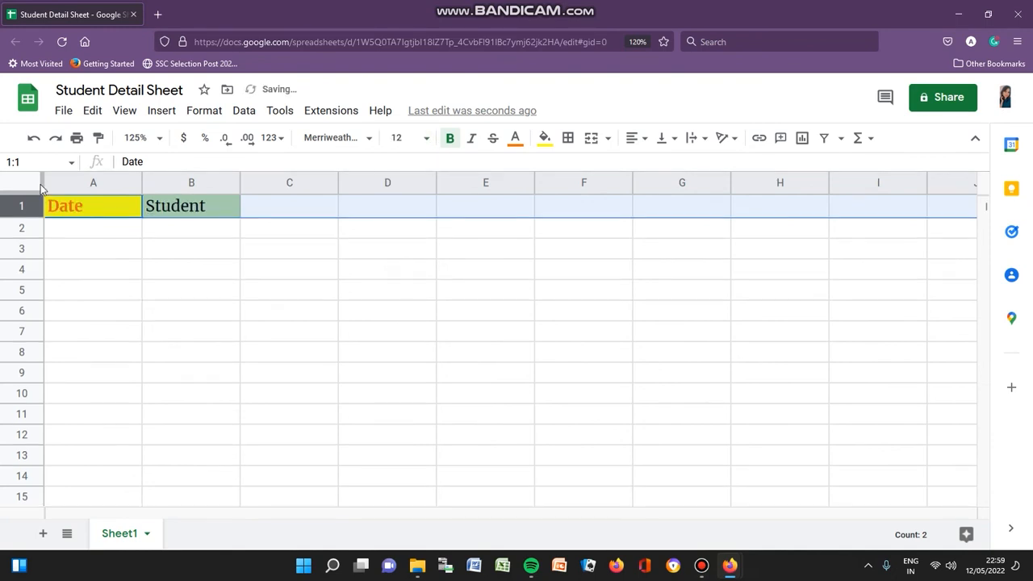
# Step: Fill all of row 1 with the lightest red and set its text color to black
pyautogui.click(543, 148)
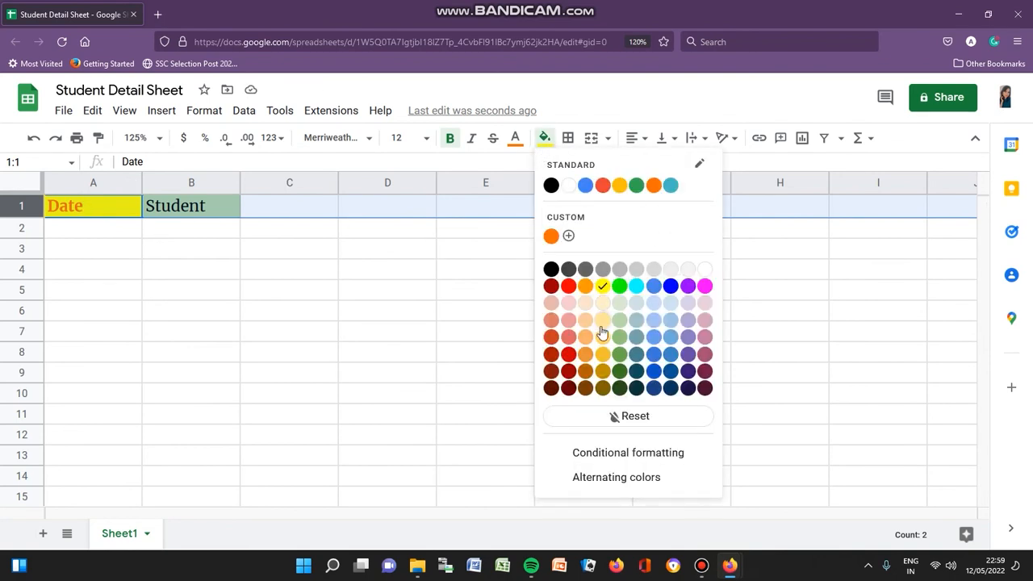
pyautogui.click(568, 304)
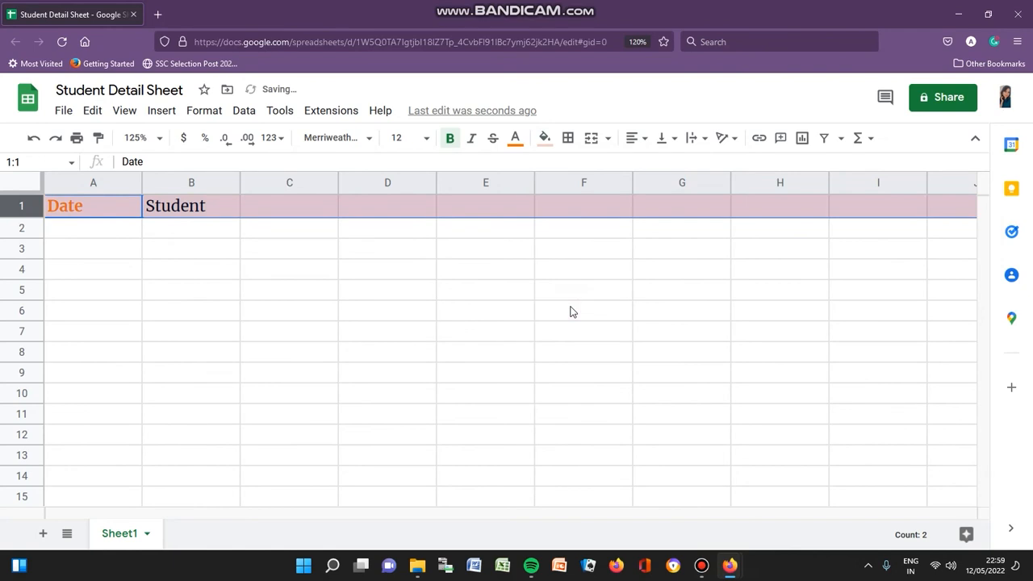
pyautogui.click(514, 138)
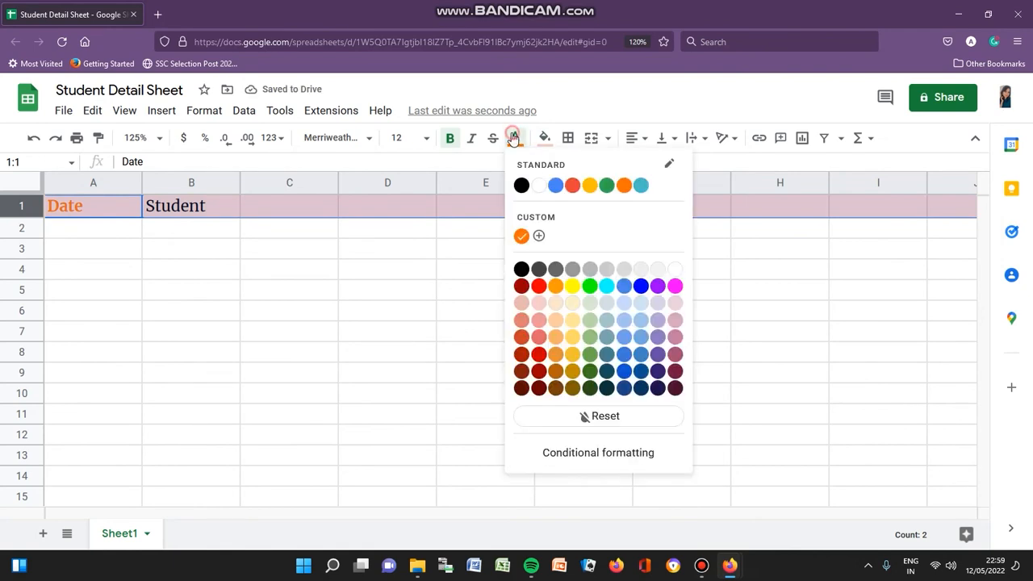
pyautogui.click(521, 186)
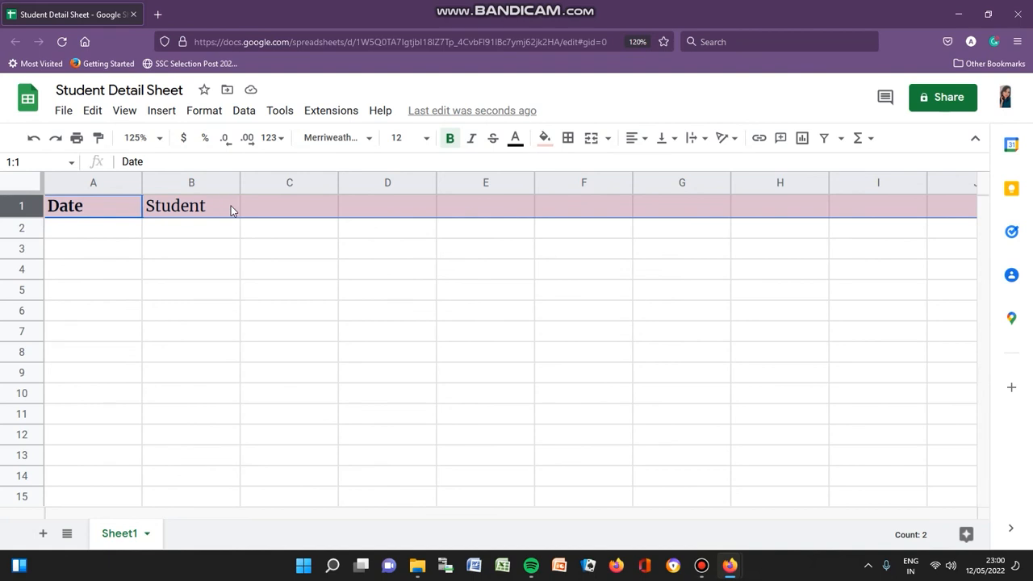
# Step: Make all the heading text in row 1 bold
pyautogui.click(452, 140)
pyautogui.click(452, 140)
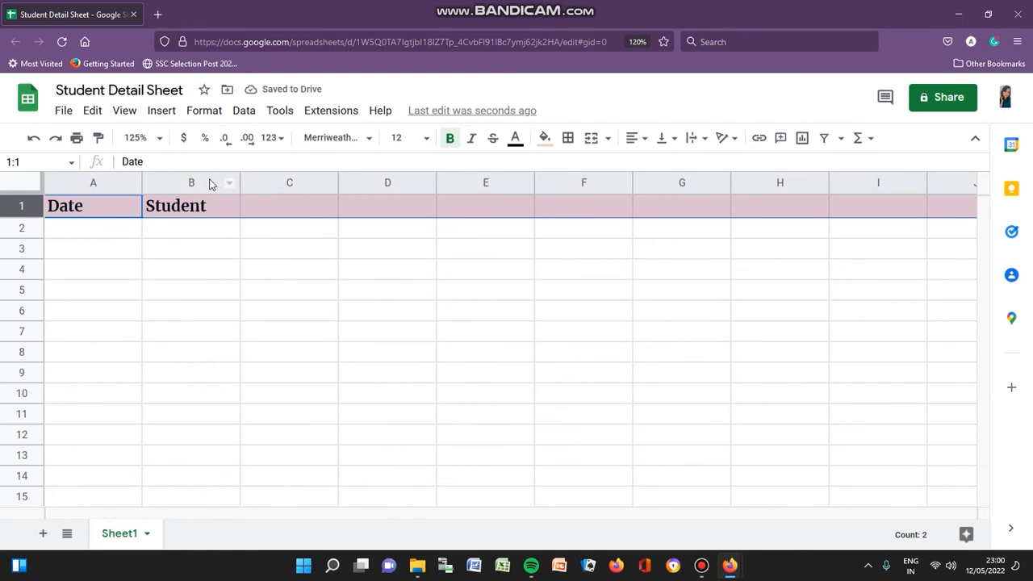
pyautogui.click(326, 313)
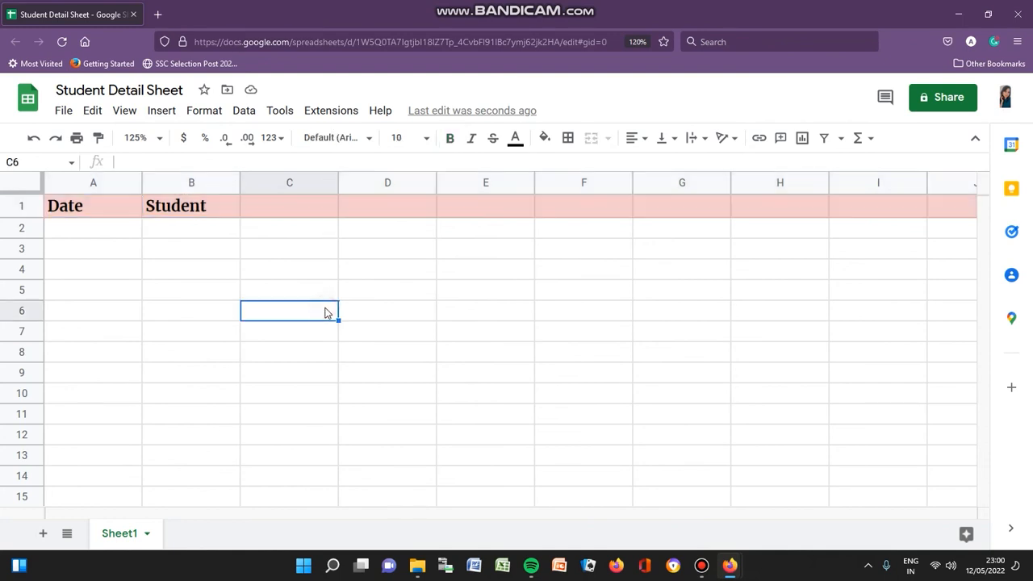
pyautogui.moveTo(103, 192); pyautogui.dragTo(426, 187)
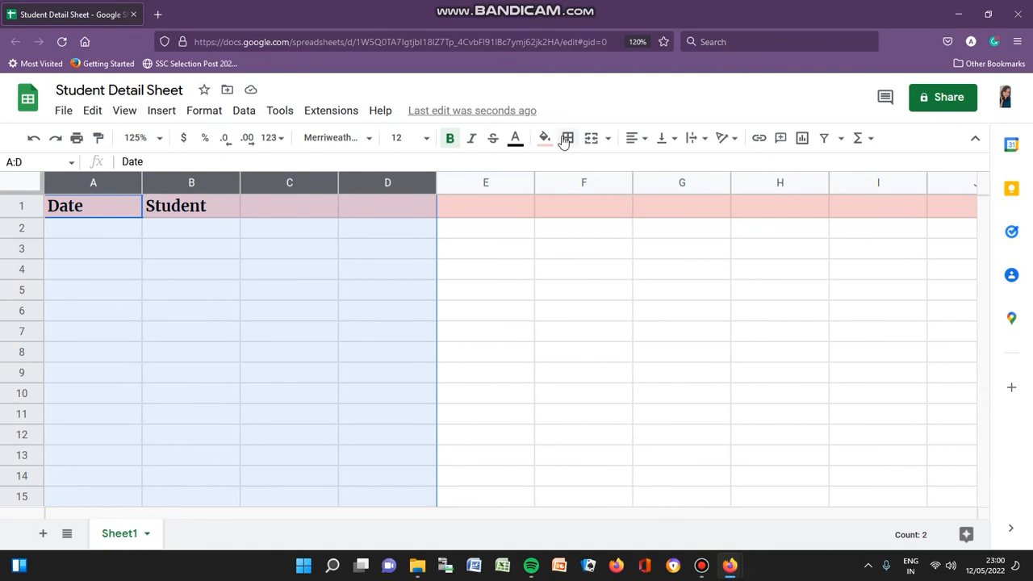
pyautogui.click(539, 376)
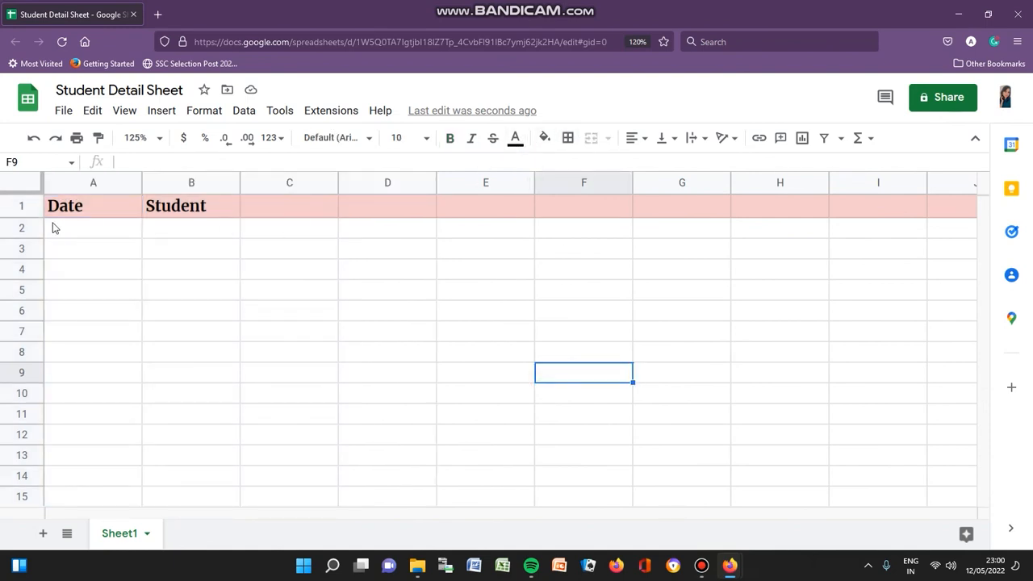
pyautogui.click(22, 205)
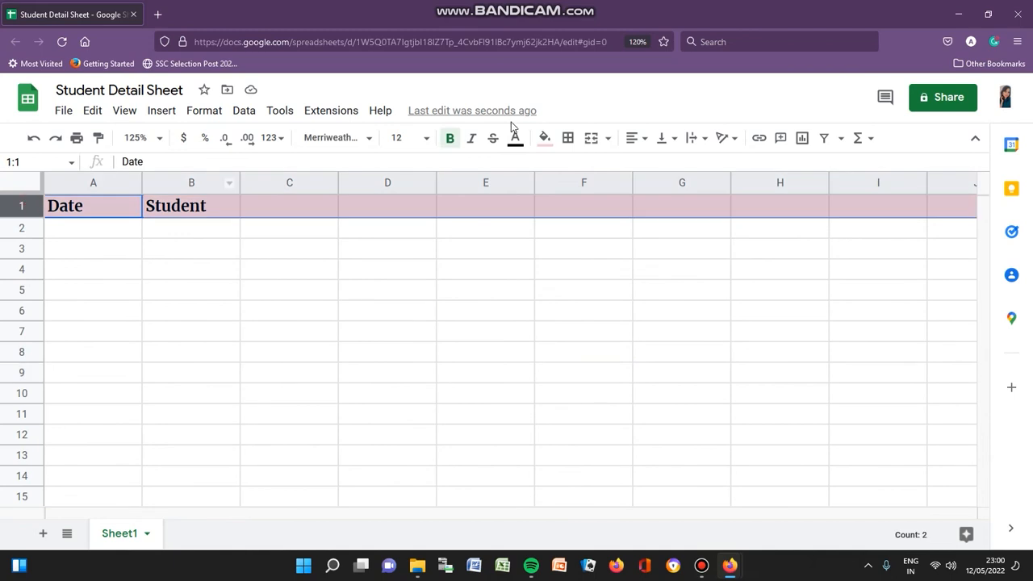
pyautogui.click(568, 138)
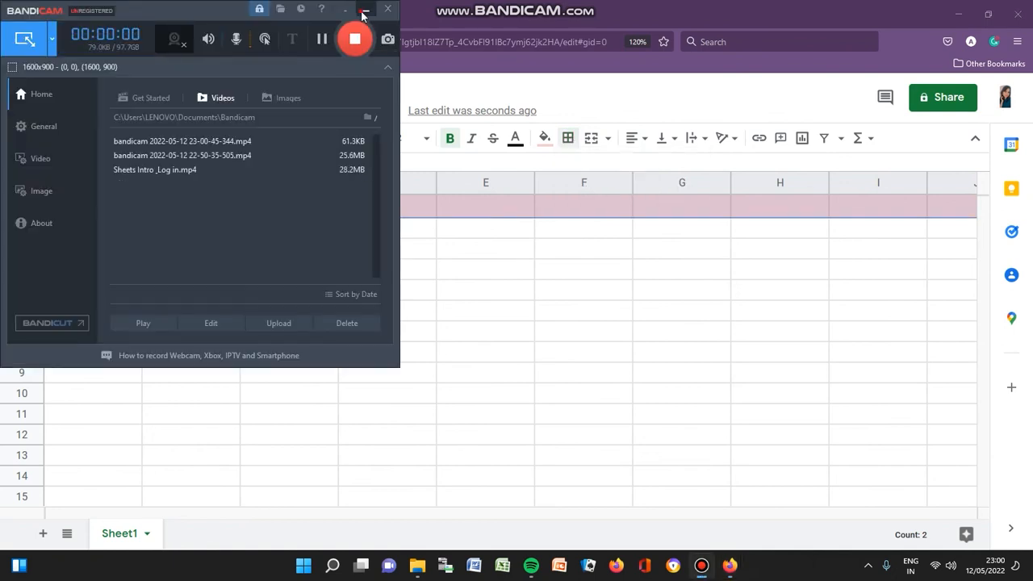
pyautogui.click(363, 11)
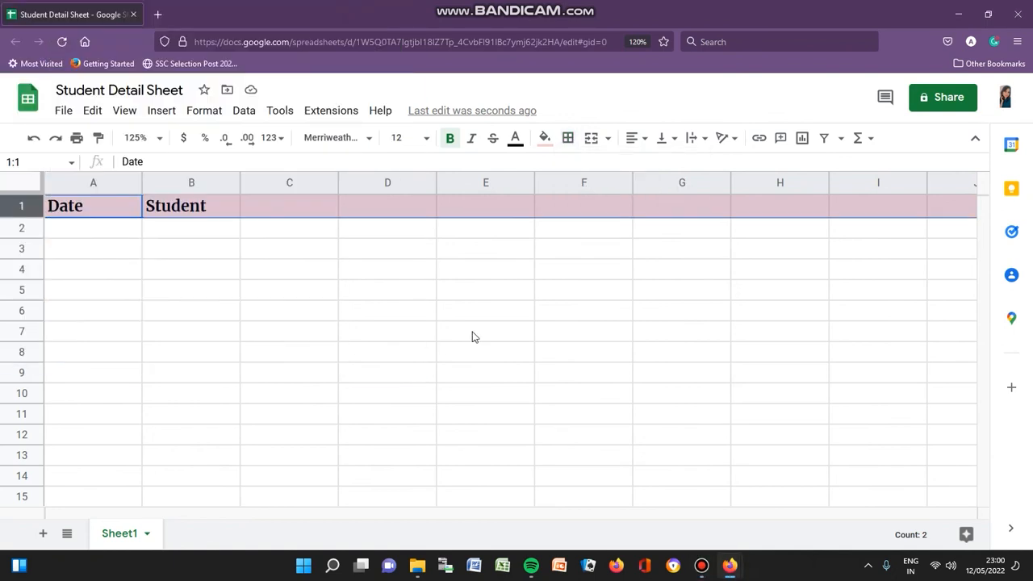
pyautogui.click(569, 138)
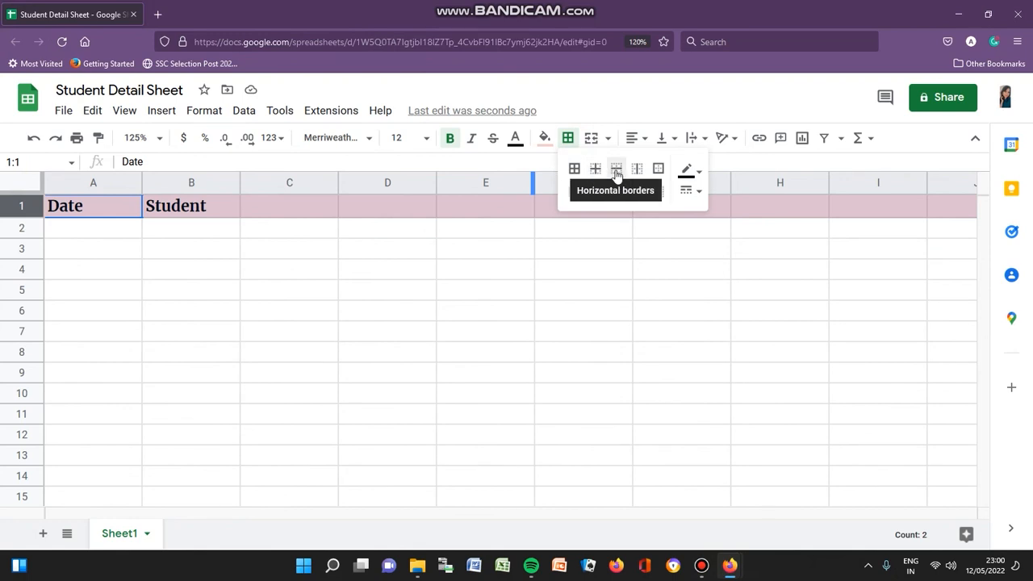
pyautogui.click(72, 268)
pyautogui.click(104, 206)
# Step: Try all borders, inner borders and horizontal borders in turn on the range A1:F15
pyautogui.moveTo(102, 219)
pyautogui.mouseDown()
pyautogui.moveTo(124, 290)
pyautogui.moveTo(420, 364)
pyautogui.moveTo(567, 424)
pyautogui.moveTo(572, 498)
pyautogui.mouseUp()
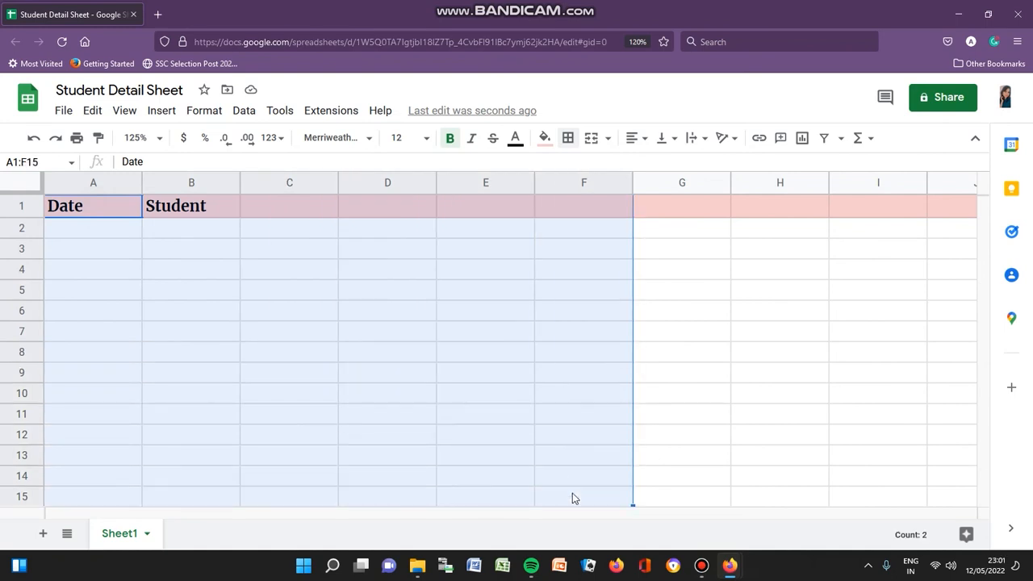
pyautogui.click(567, 139)
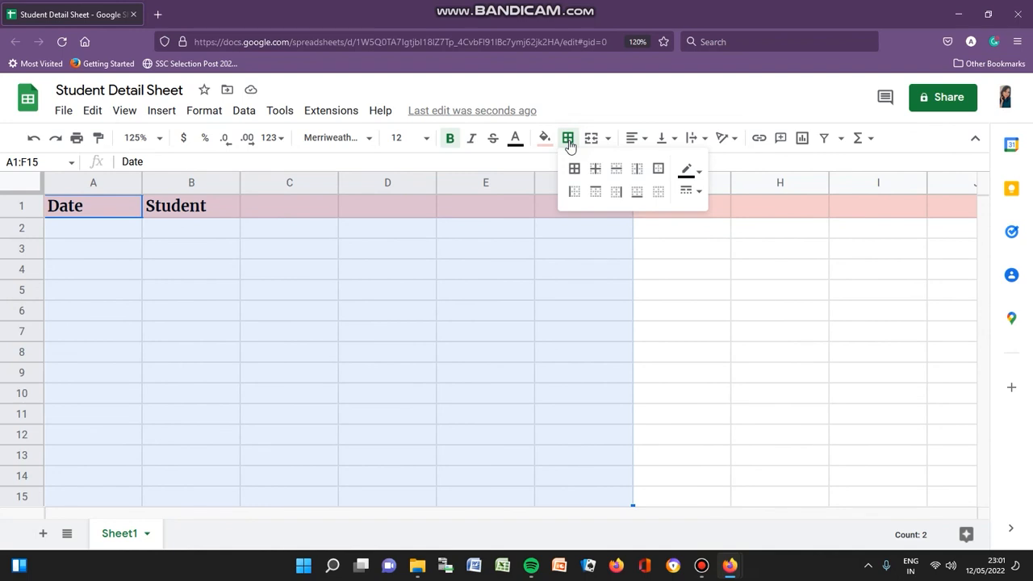
pyautogui.click(574, 169)
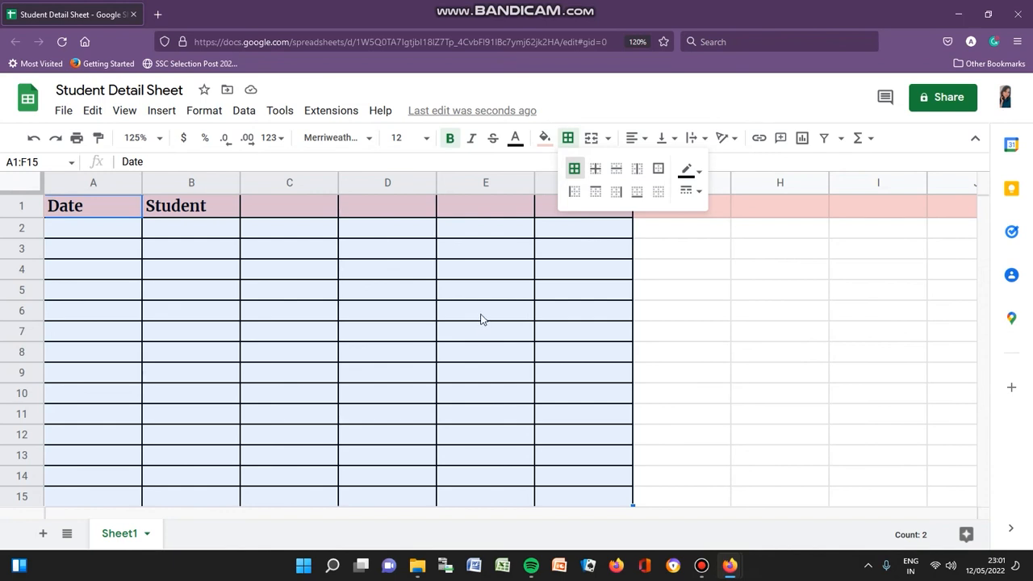
pyautogui.click(596, 171)
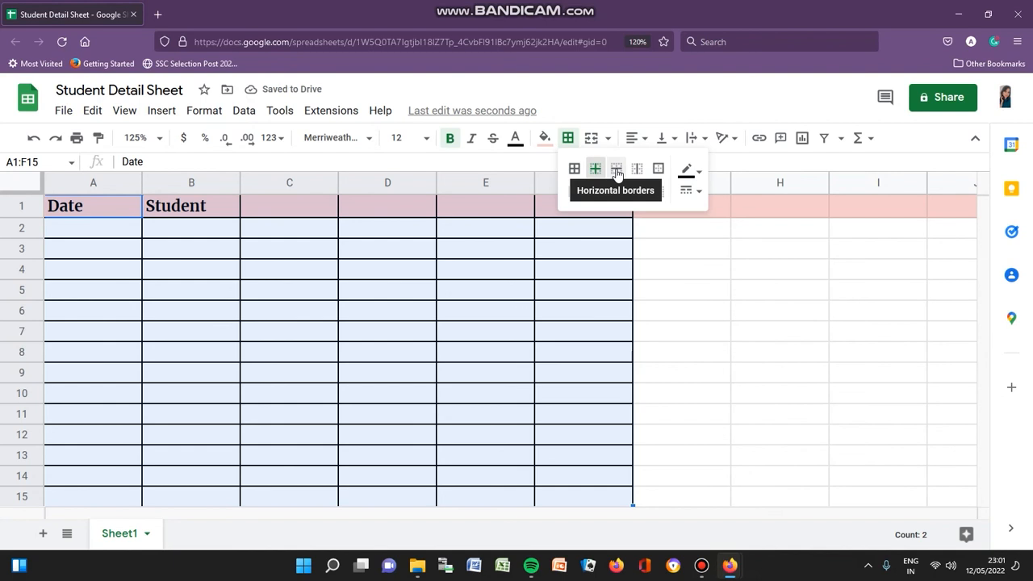
pyautogui.click(616, 171)
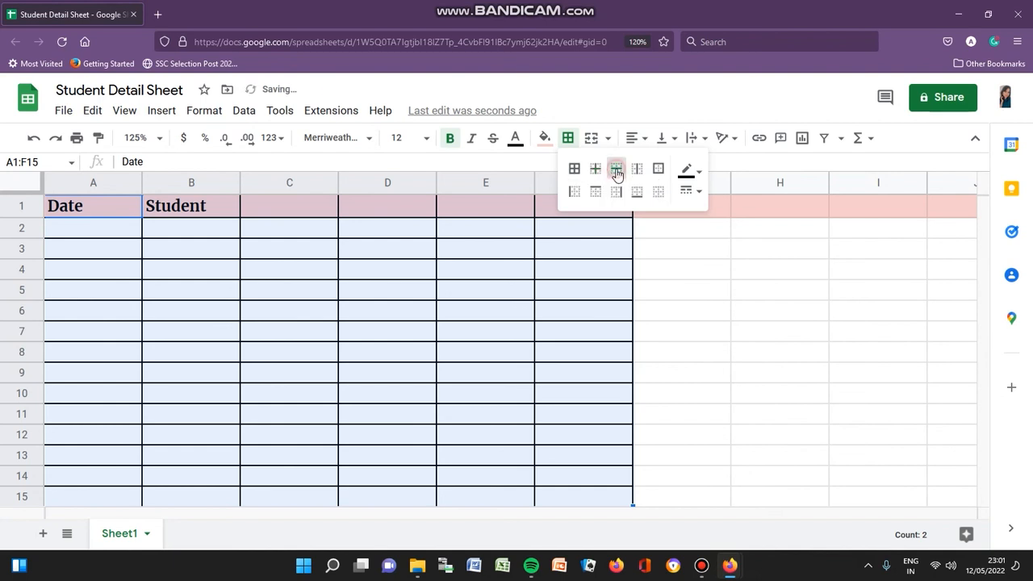
# Step: Undo the border changes on the range A1:F15
pyautogui.click(656, 252)
pyautogui.moveTo(110, 205); pyautogui.dragTo(504, 514)
pyautogui.click(673, 320)
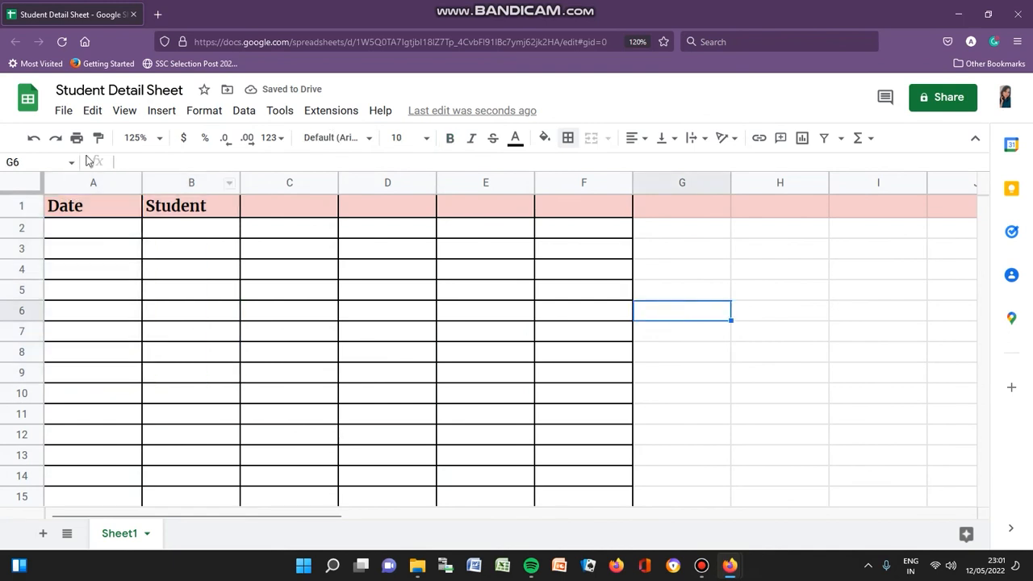
pyautogui.click(26, 139)
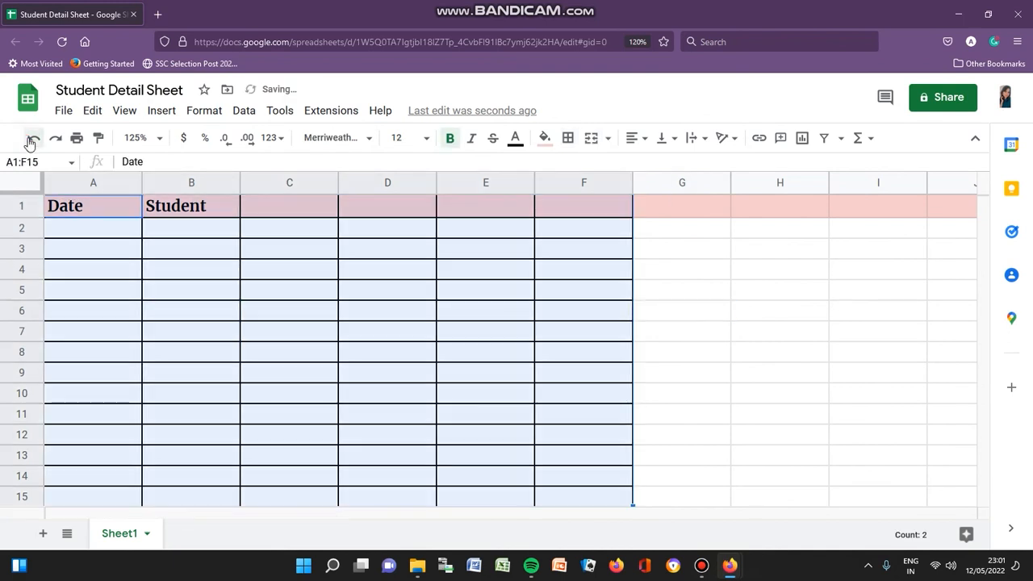
pyautogui.click(29, 140)
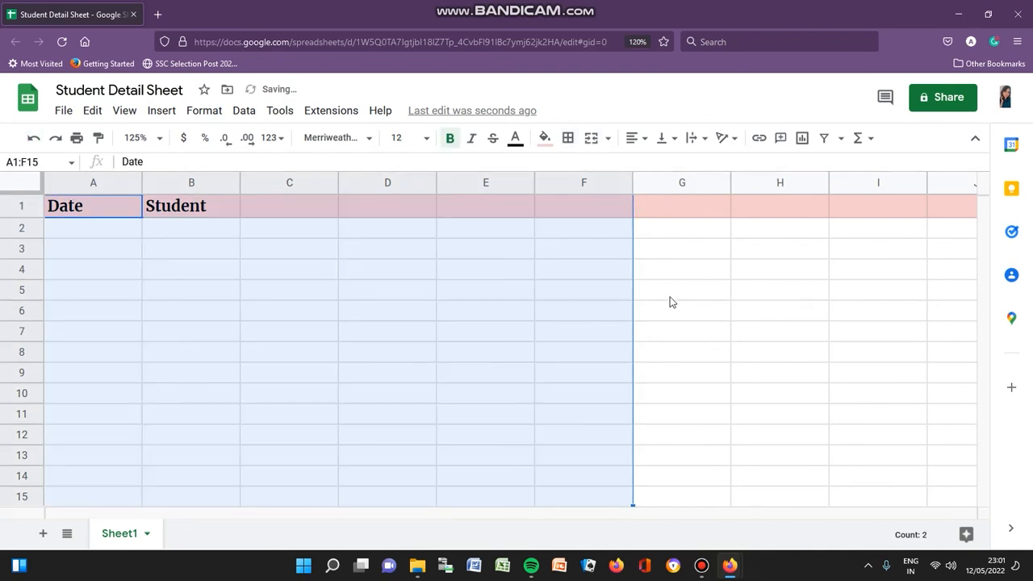
# Step: Try horizontal borders, vertical borders and outer borders on the range A1:F15
pyautogui.click(568, 138)
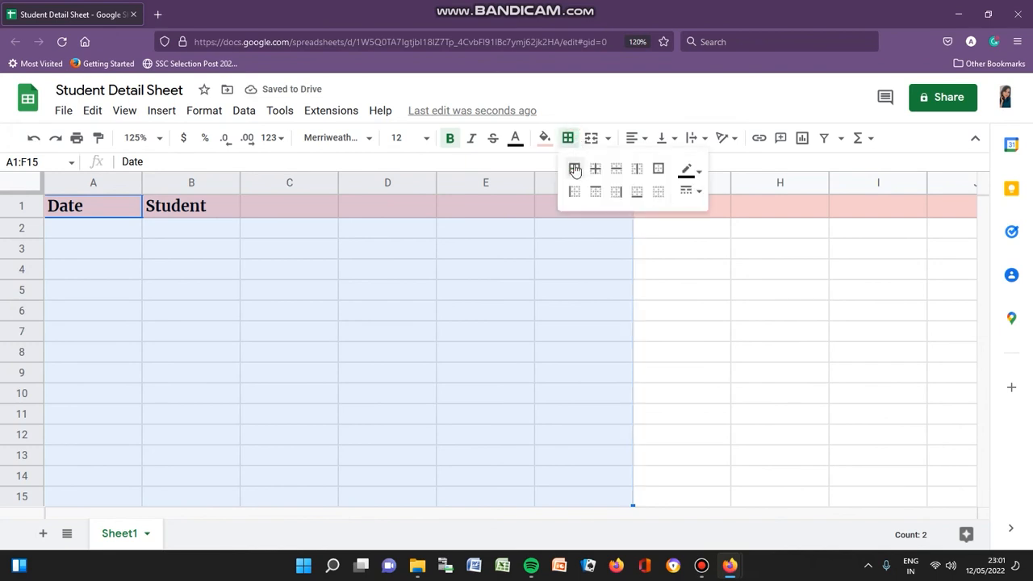
pyautogui.click(615, 171)
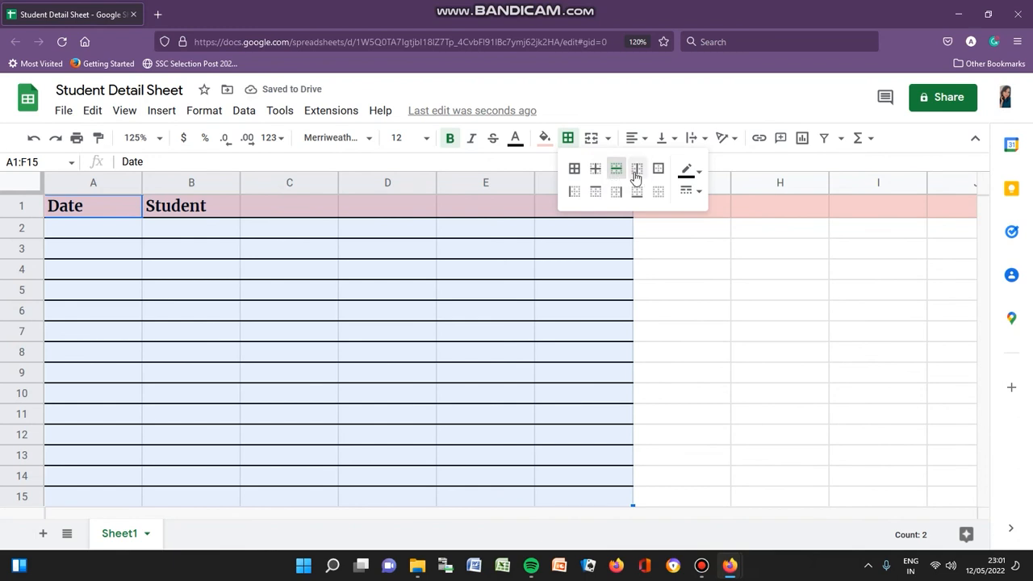
pyautogui.click(616, 170)
pyautogui.click(639, 171)
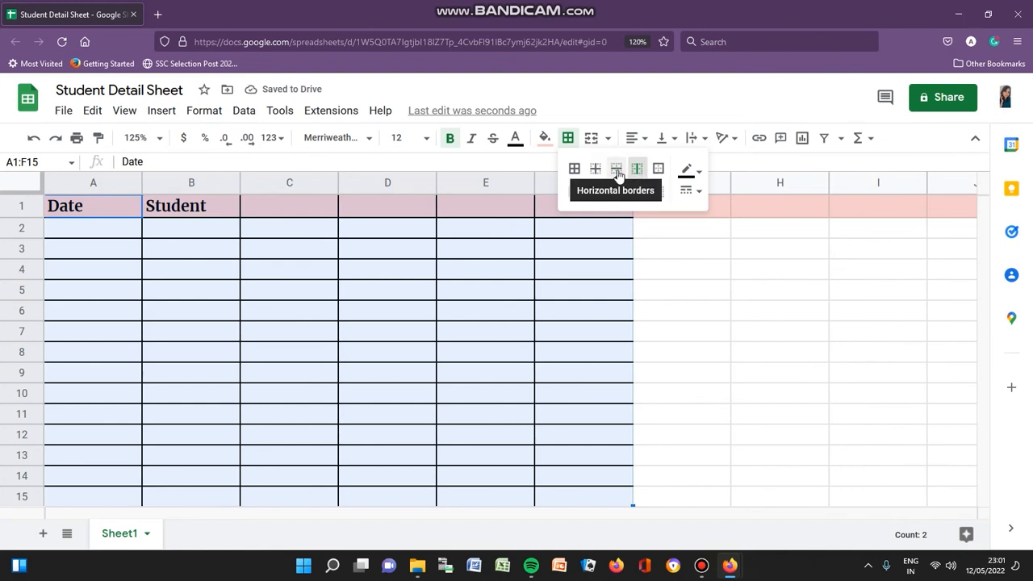
pyautogui.click(655, 173)
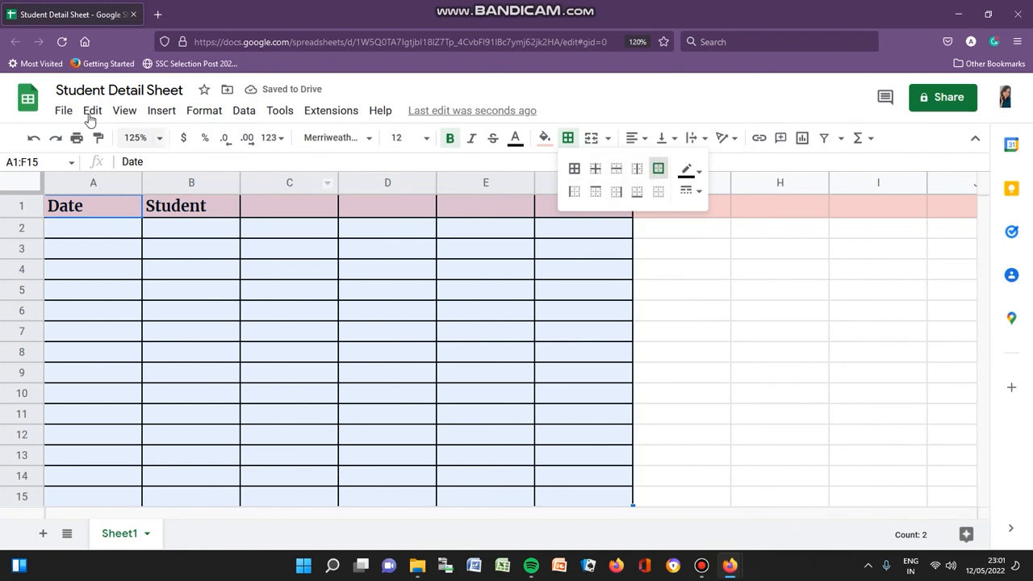
# Step: Undo the outer, vertical and horizontal borders on the range A1:F15
pyautogui.click(36, 139)
pyautogui.click(37, 139)
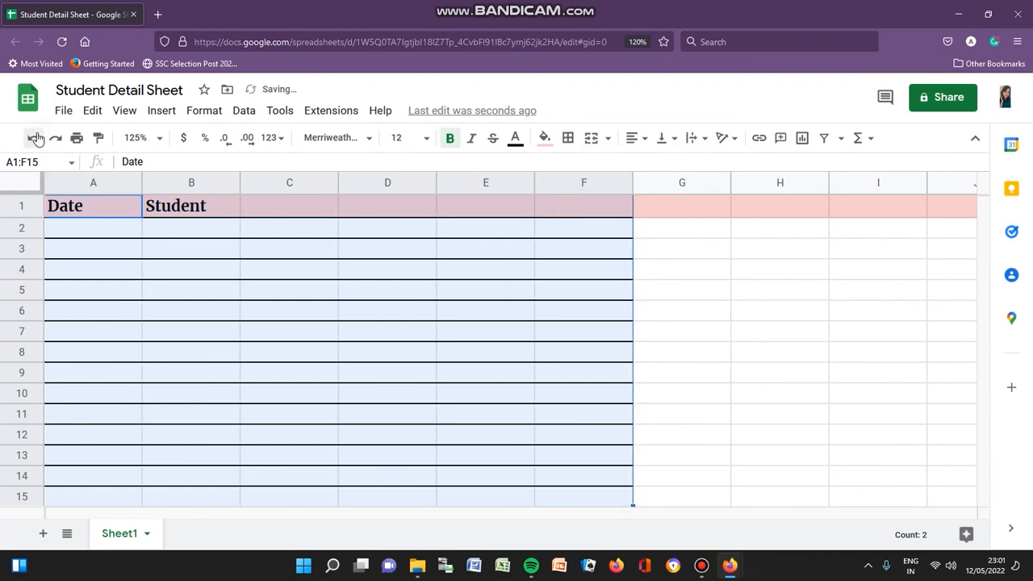
pyautogui.click(34, 139)
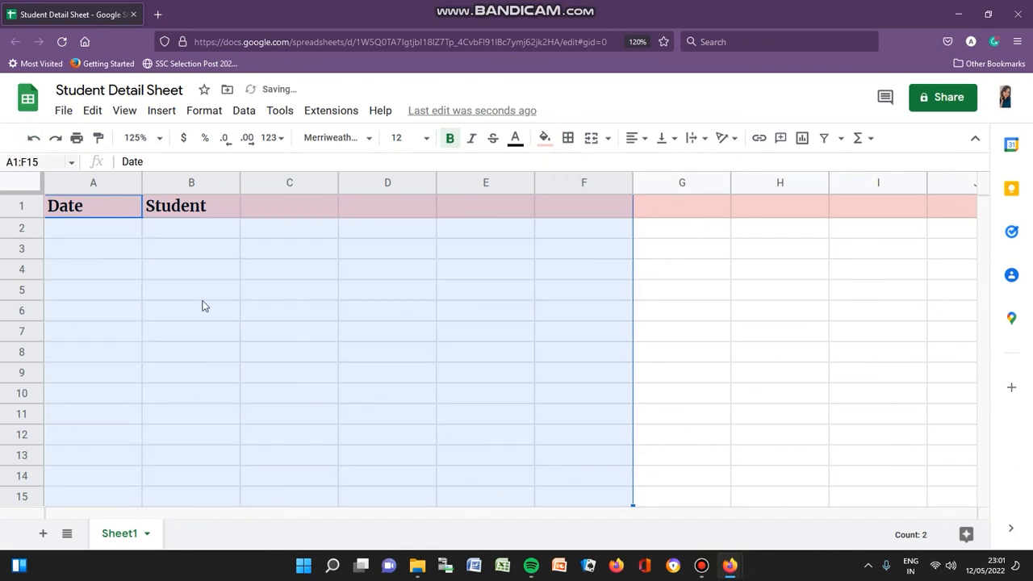
# Step: Try top borders, left borders and outer borders in turn on the range A1:F15
pyautogui.click(568, 138)
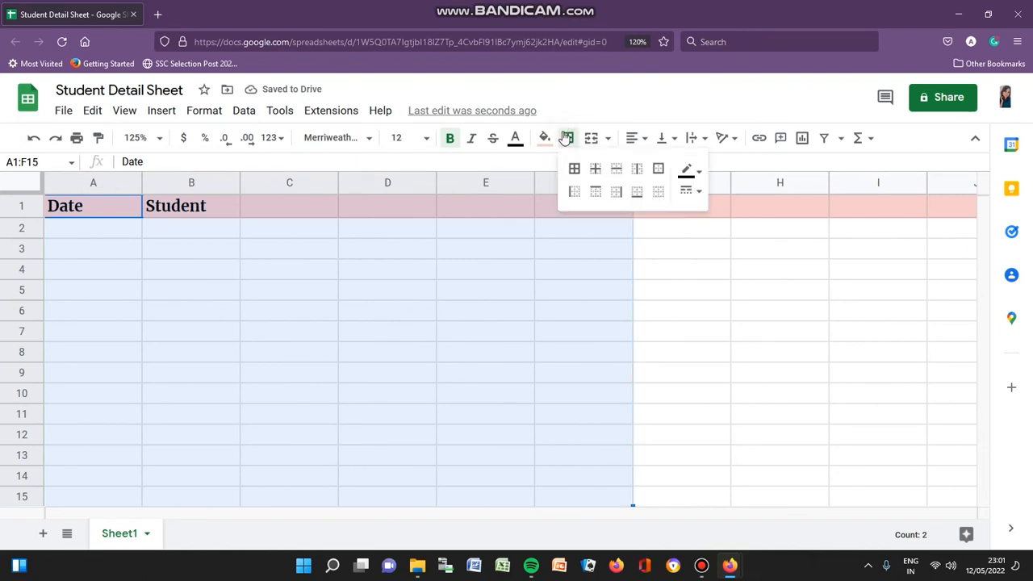
pyautogui.click(603, 193)
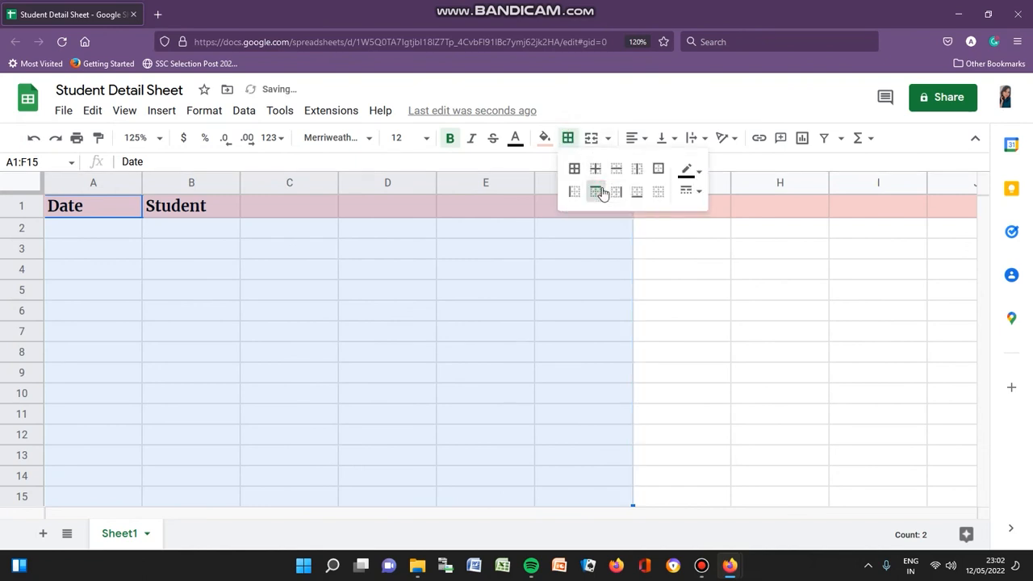
pyautogui.click(574, 191)
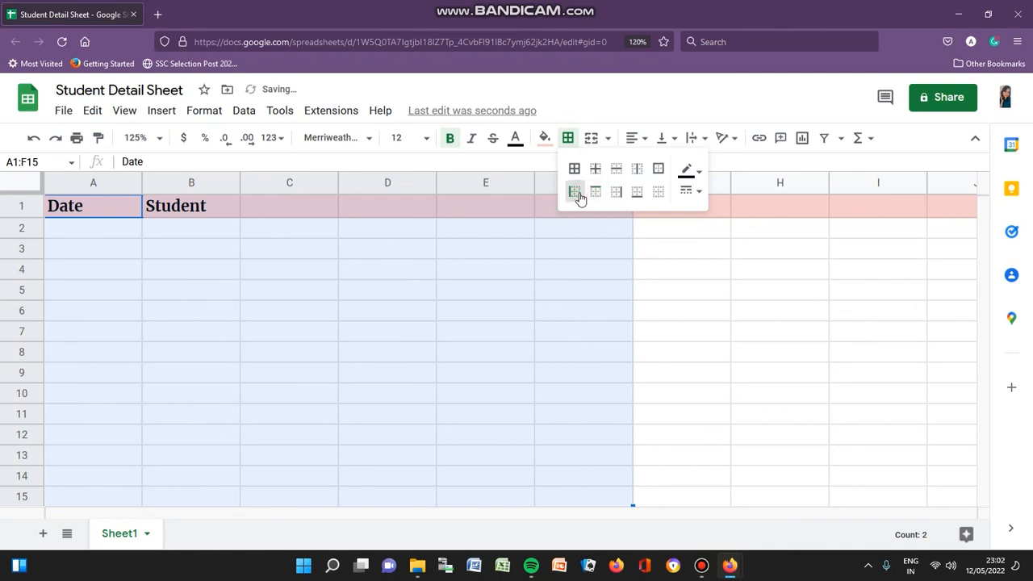
pyautogui.click(656, 171)
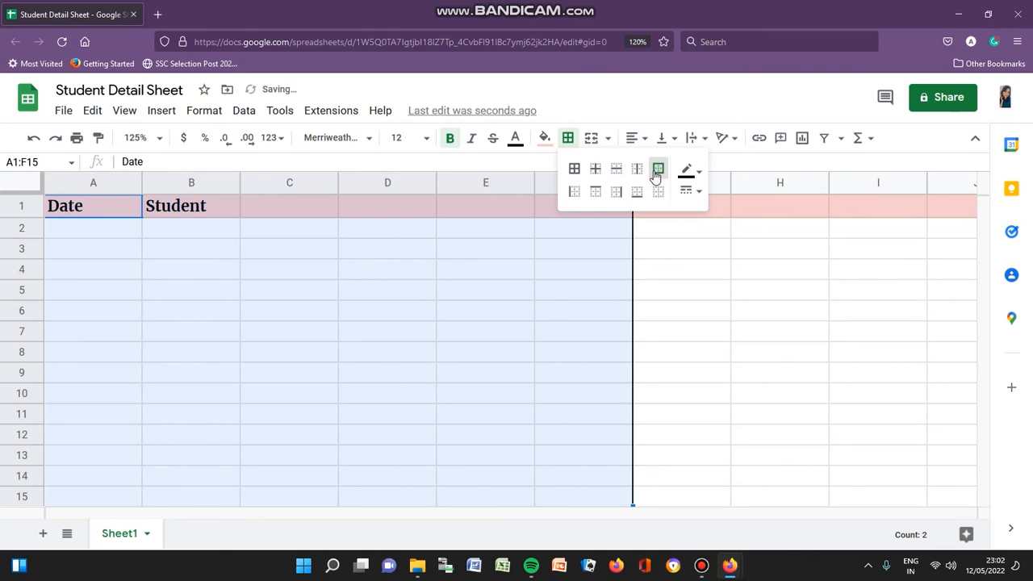
pyautogui.scroll(-4, 621, 336)
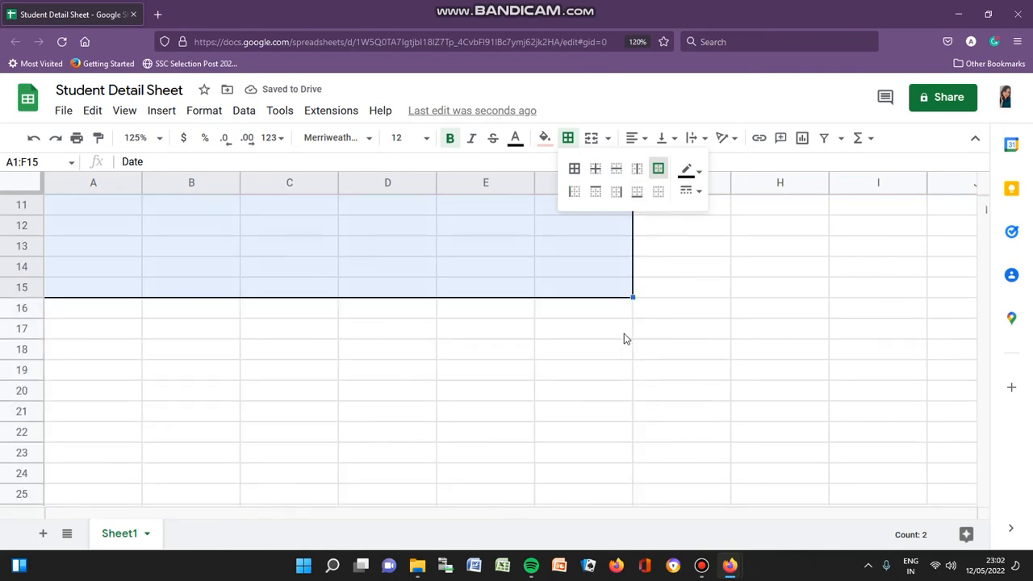
pyautogui.scroll(2, 214, 301)
pyautogui.scroll(2, 214, 301)
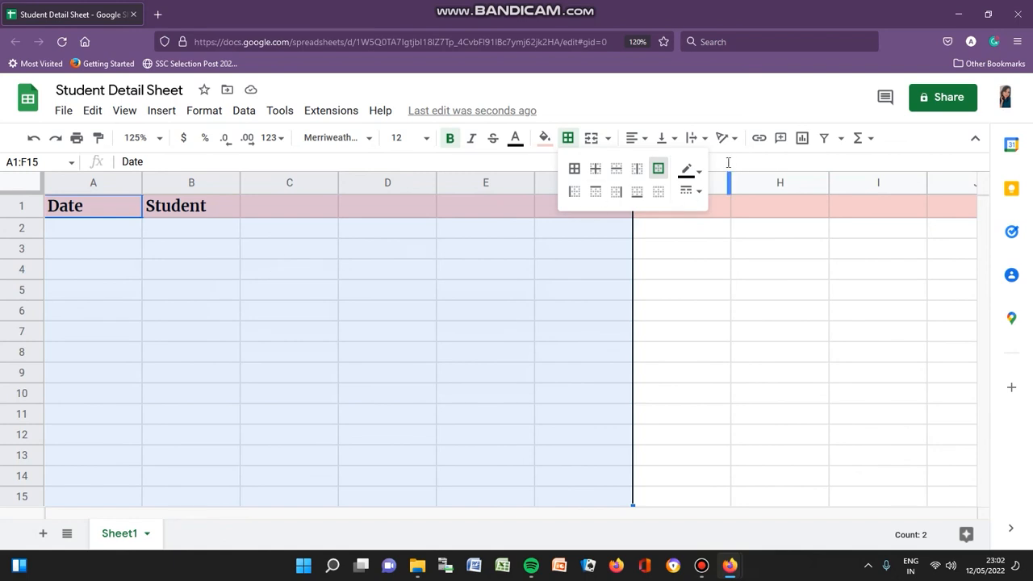
# Step: Color the outer border of the range A1:F15 red and try the thick, dashed and dotted line styles
pyautogui.click(699, 172)
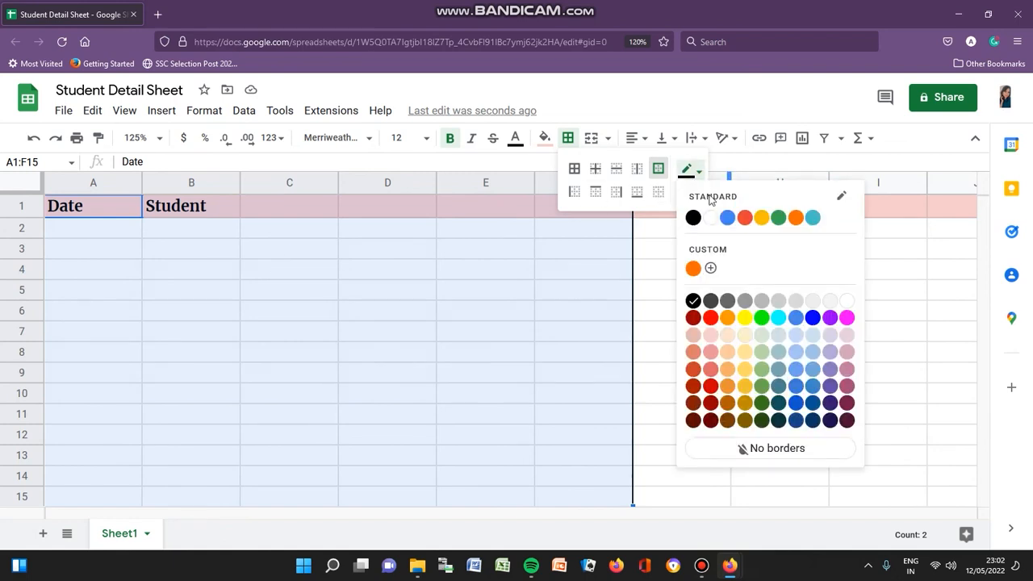
pyautogui.click(744, 218)
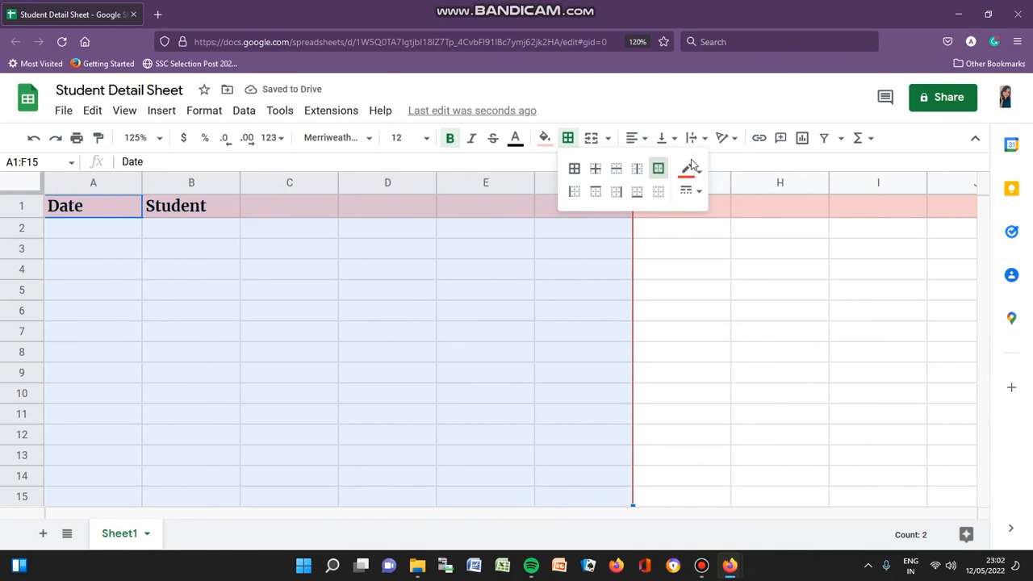
pyautogui.click(694, 192)
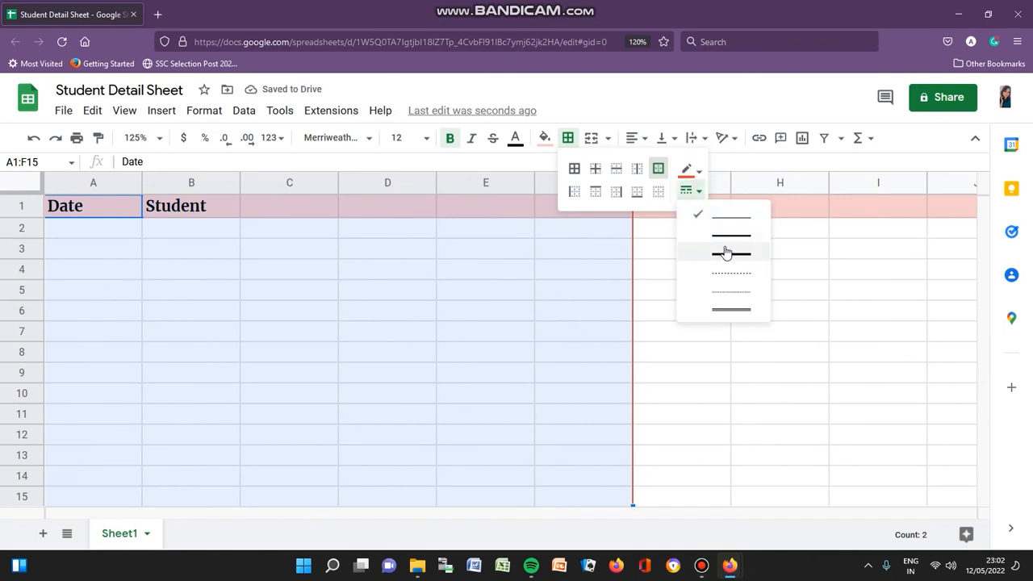
pyautogui.click(725, 253)
pyautogui.click(698, 197)
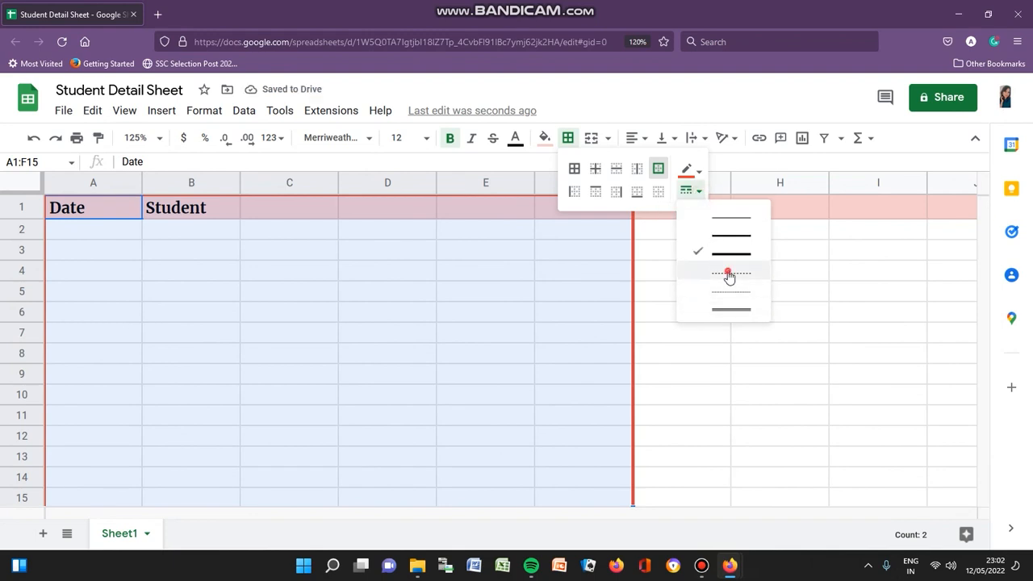
pyautogui.click(728, 274)
pyautogui.click(694, 204)
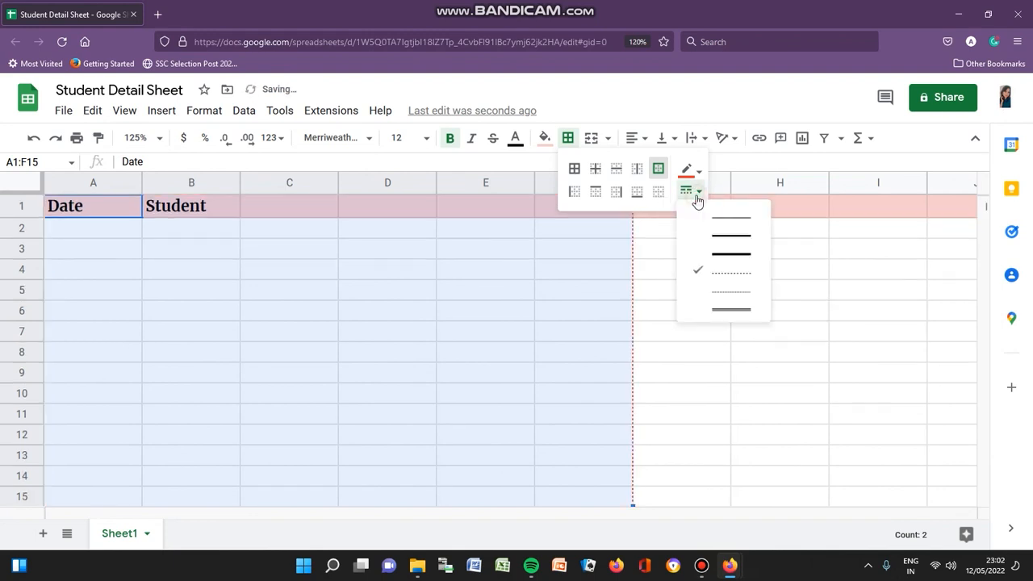
pyautogui.click(711, 293)
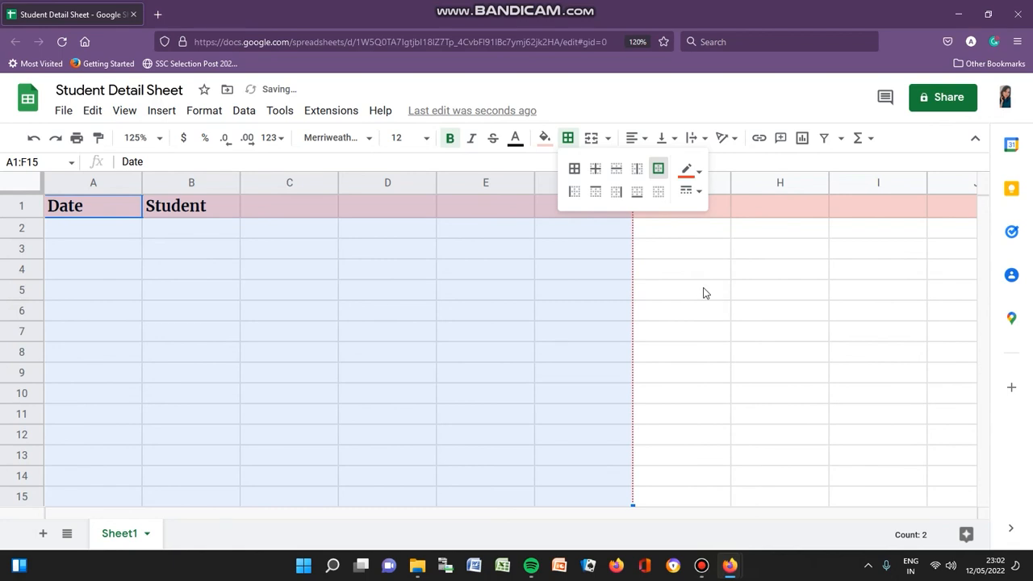
pyautogui.click(703, 292)
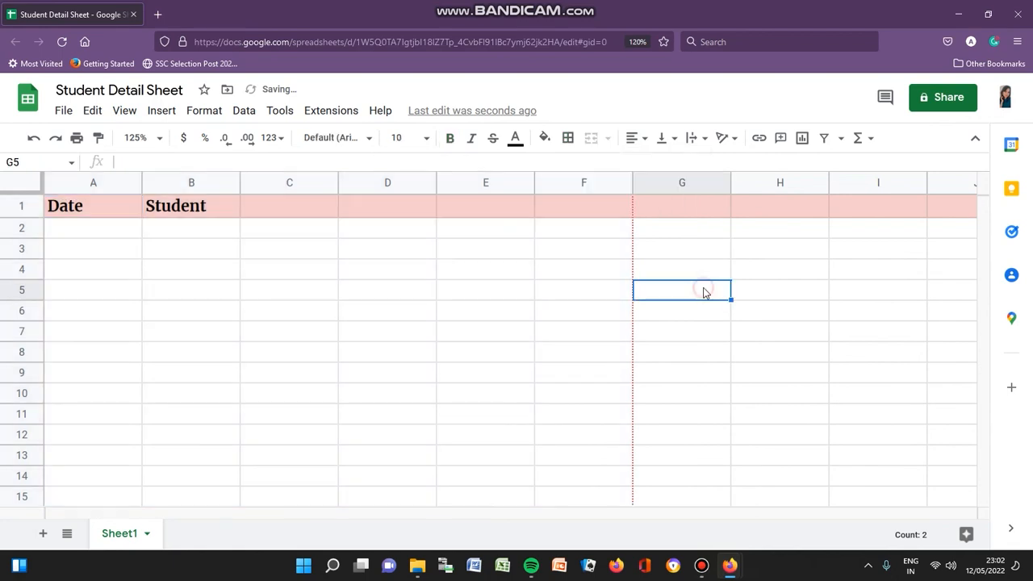
# Step: Undo the border line styles, the red color and the borders on the range A1:F15
pyautogui.click(33, 138)
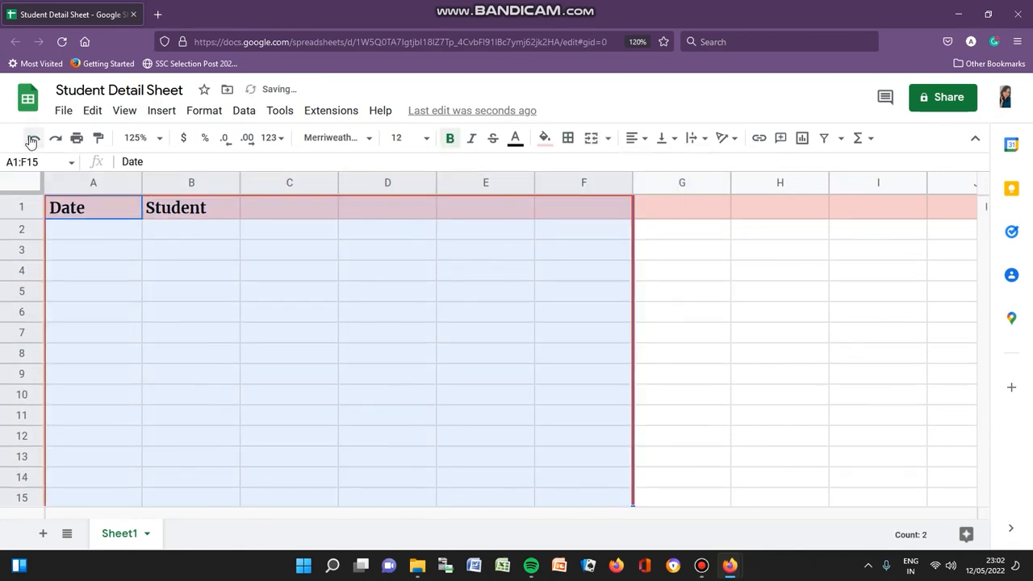
pyautogui.click(696, 346)
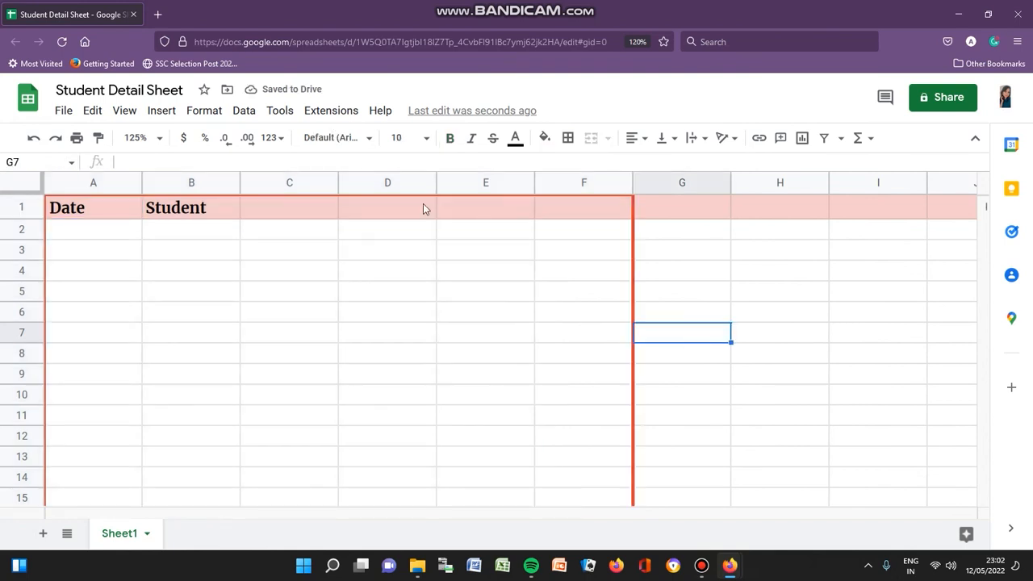
pyautogui.click(31, 139)
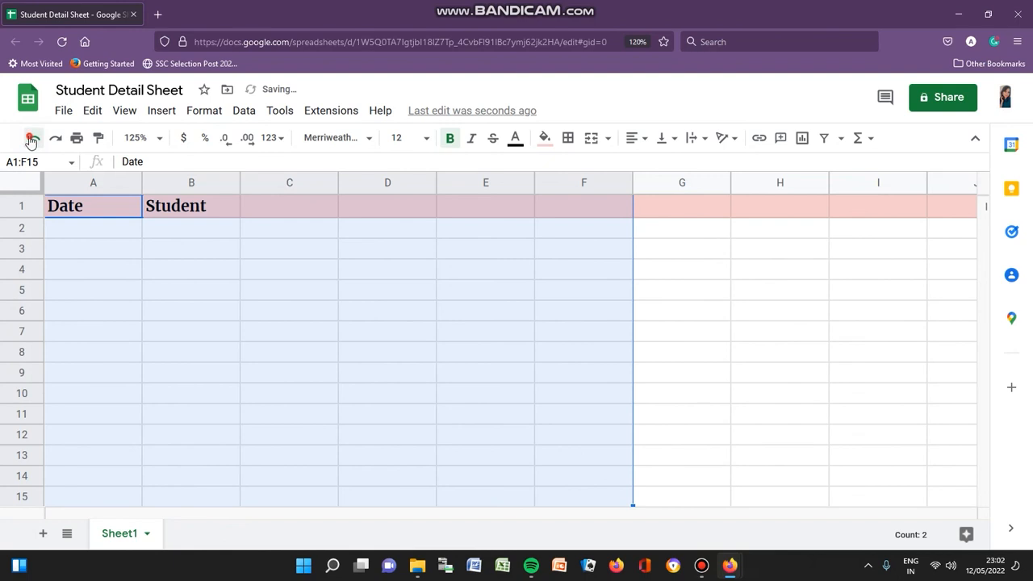
pyautogui.click(762, 329)
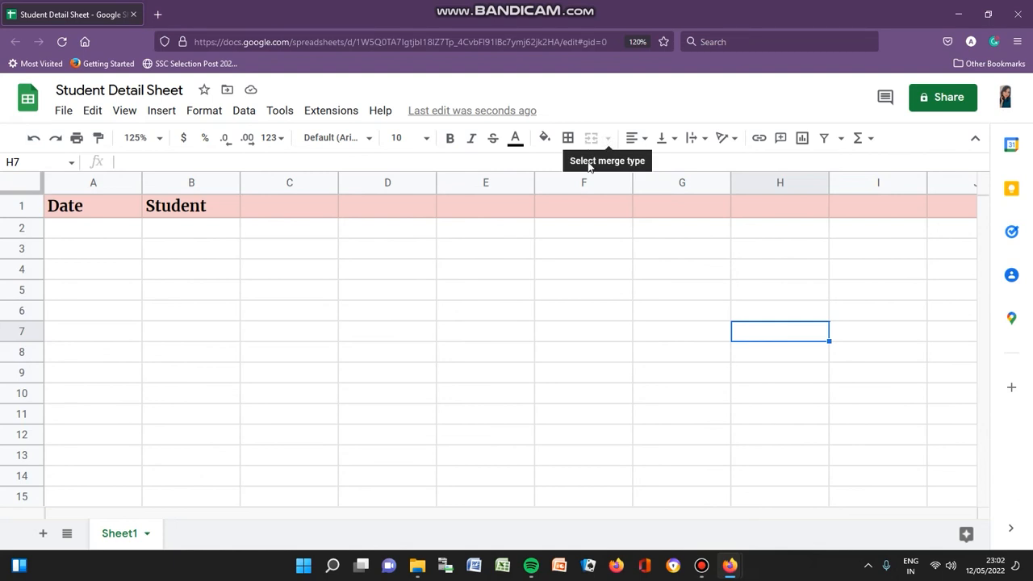
# Step: Select the entire row 2 and the entire column C in turn, clearing each selection
pyautogui.click(30, 228)
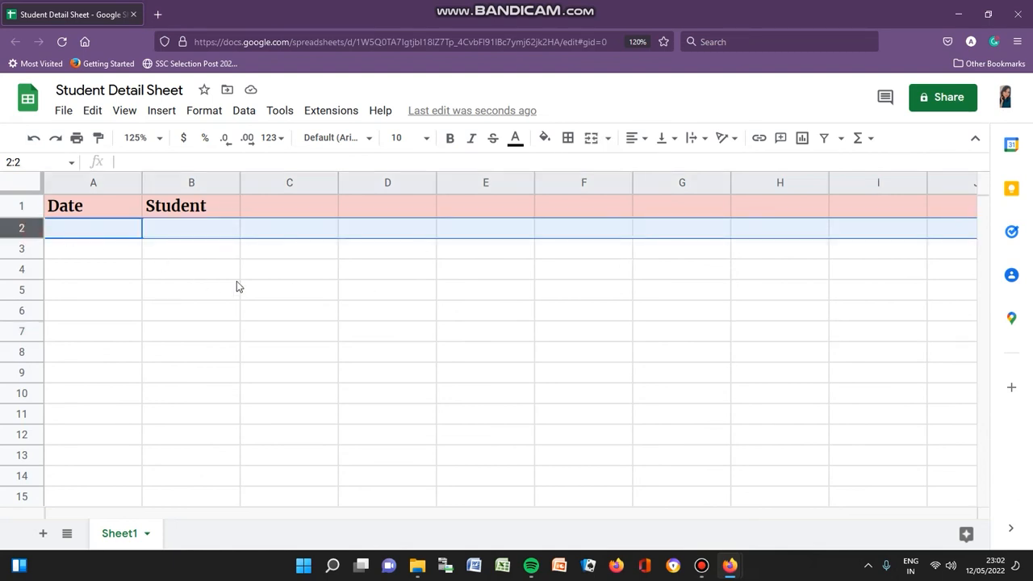
pyautogui.click(234, 310)
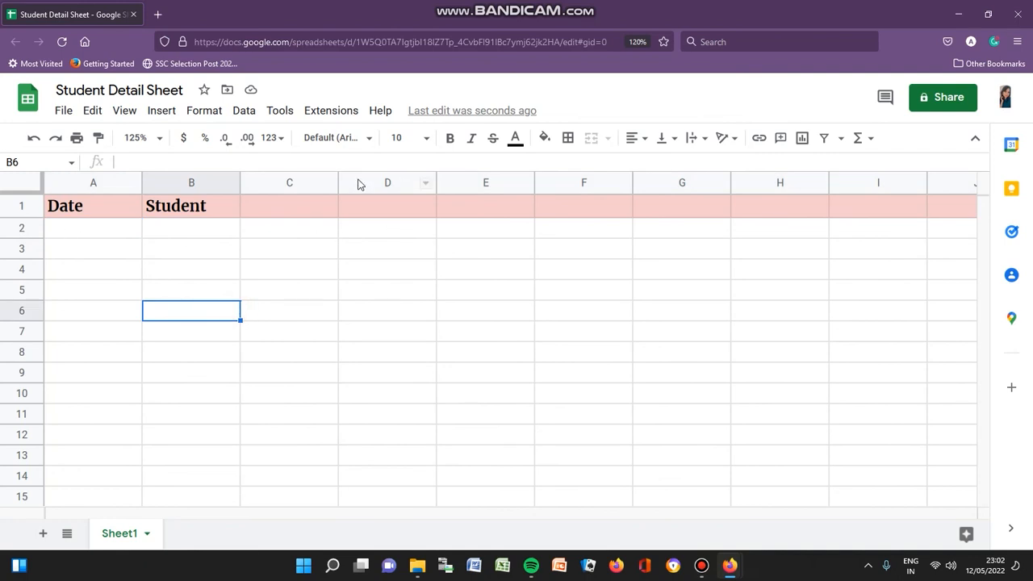
pyautogui.click(311, 187)
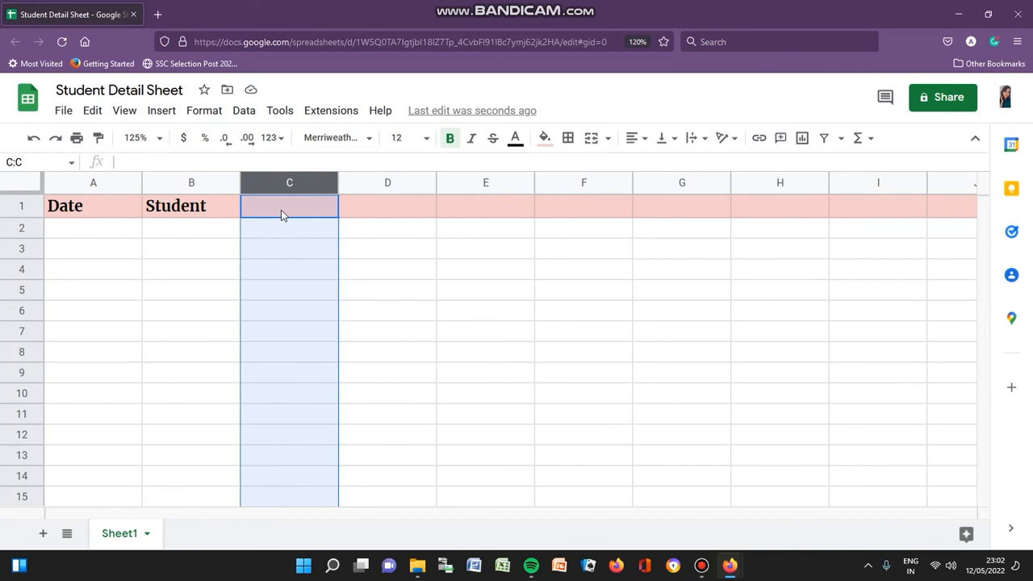
pyautogui.click(641, 376)
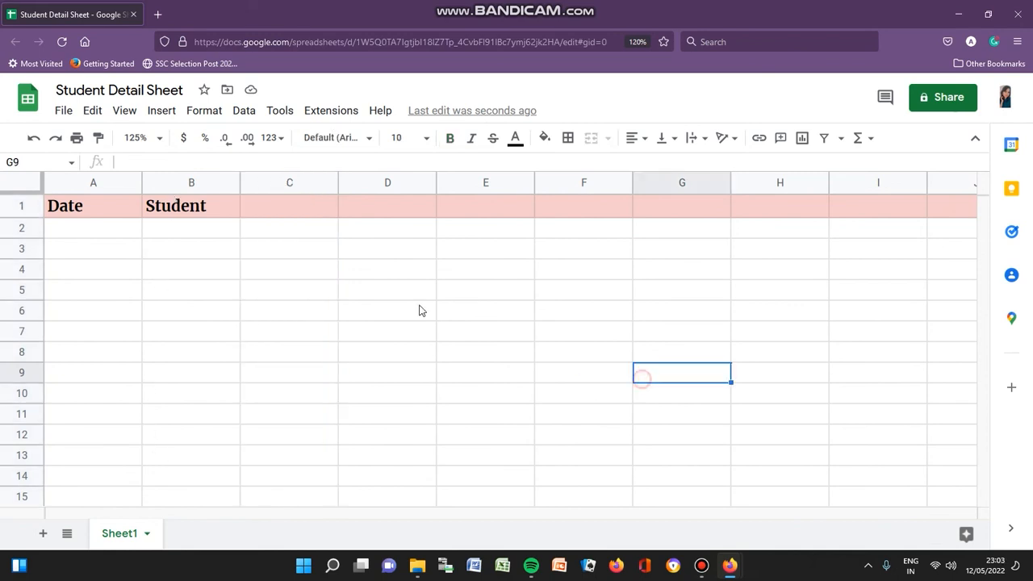
# Step: Enter the header "School Name" in cell C1 and widen column C to fit it
pyautogui.click(317, 208)
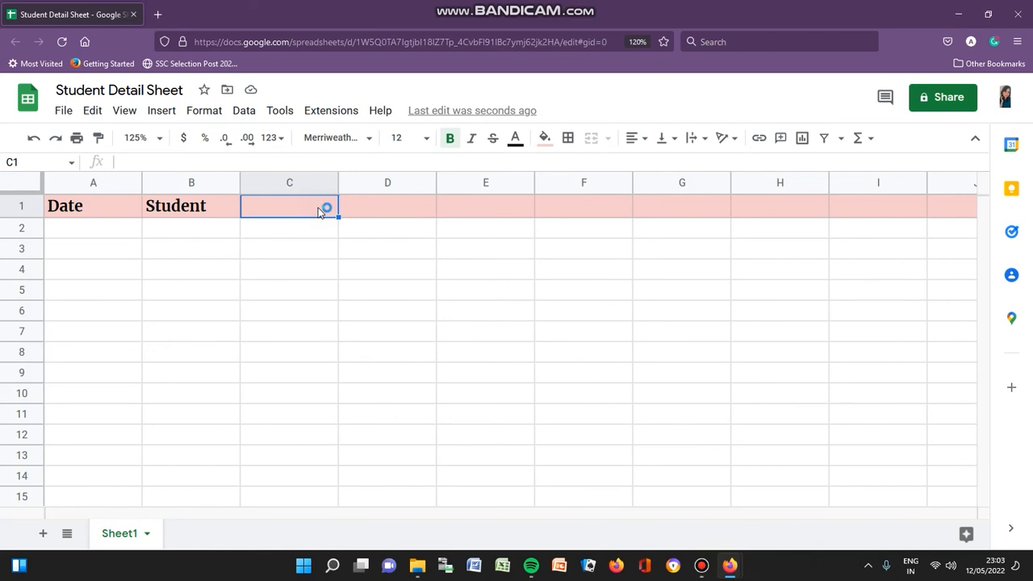
pyautogui.write('School Name')
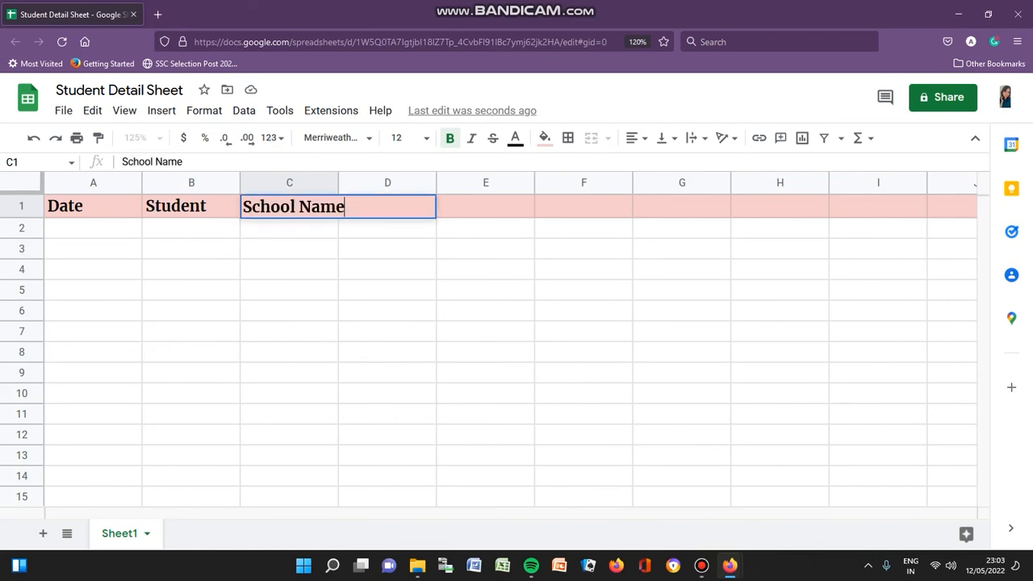
pyautogui.click(300, 271)
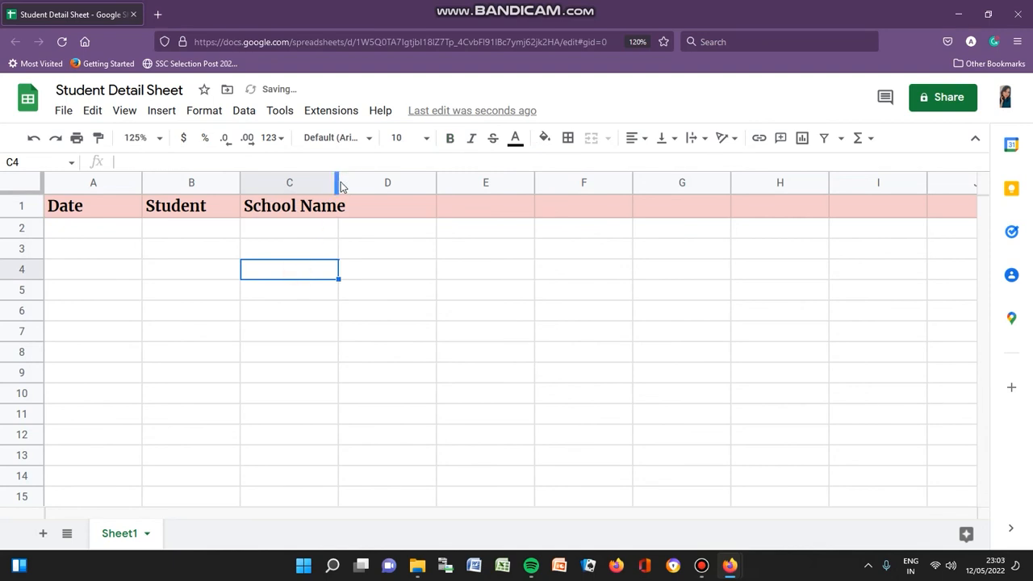
pyautogui.moveTo(338, 183); pyautogui.dragTo(378, 183)
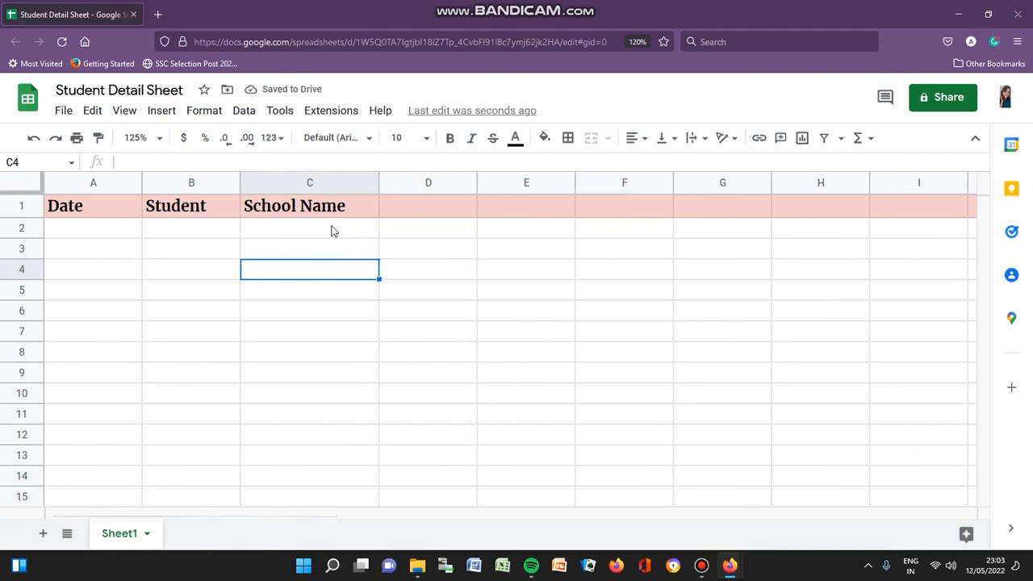
# Step: Merge the cells C2:C15 below the School Name header into one cell
pyautogui.moveTo(331, 228); pyautogui.dragTo(311, 498)
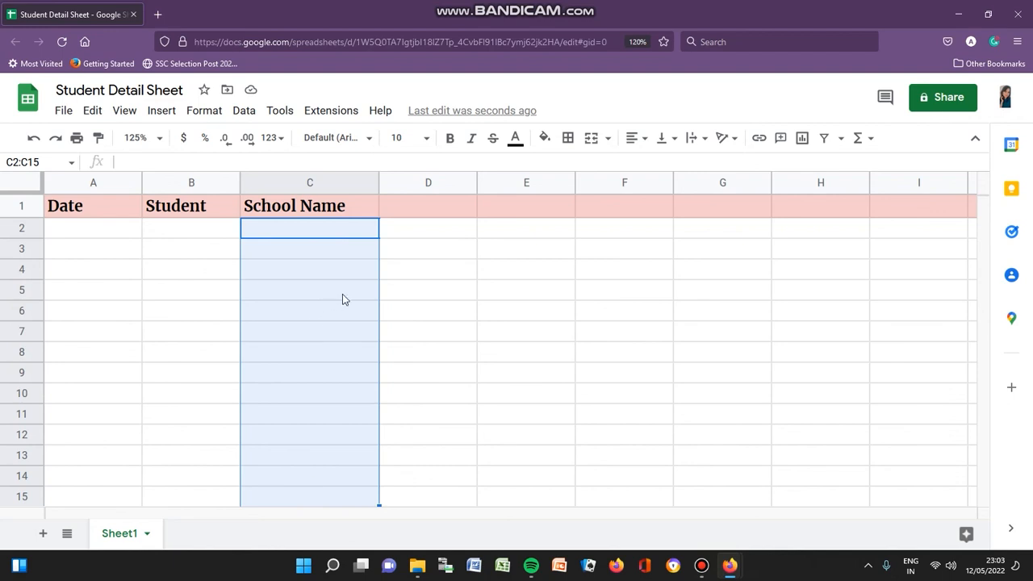
pyautogui.click(600, 143)
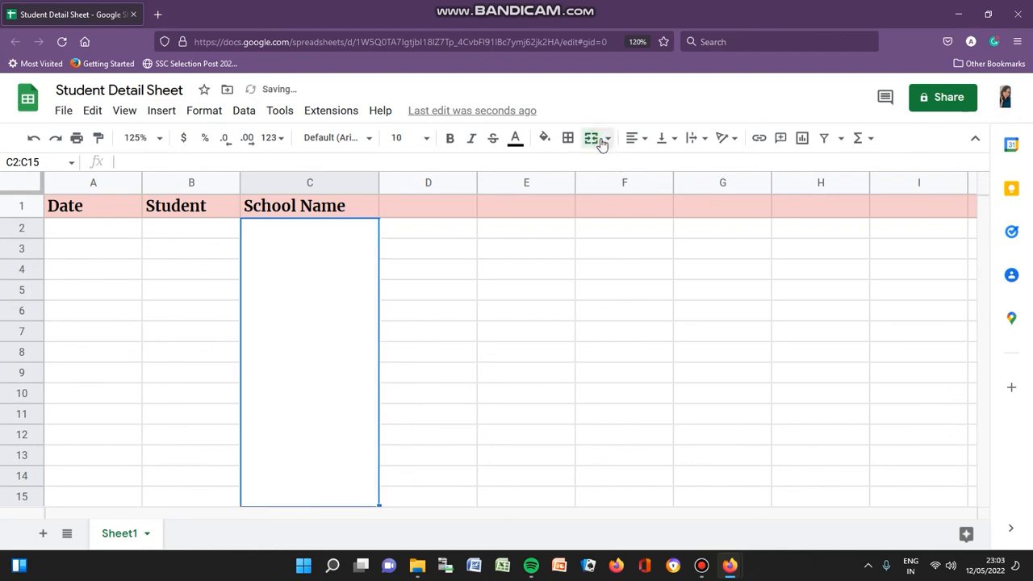
pyautogui.click(564, 286)
pyautogui.scroll(-2, 486, 284)
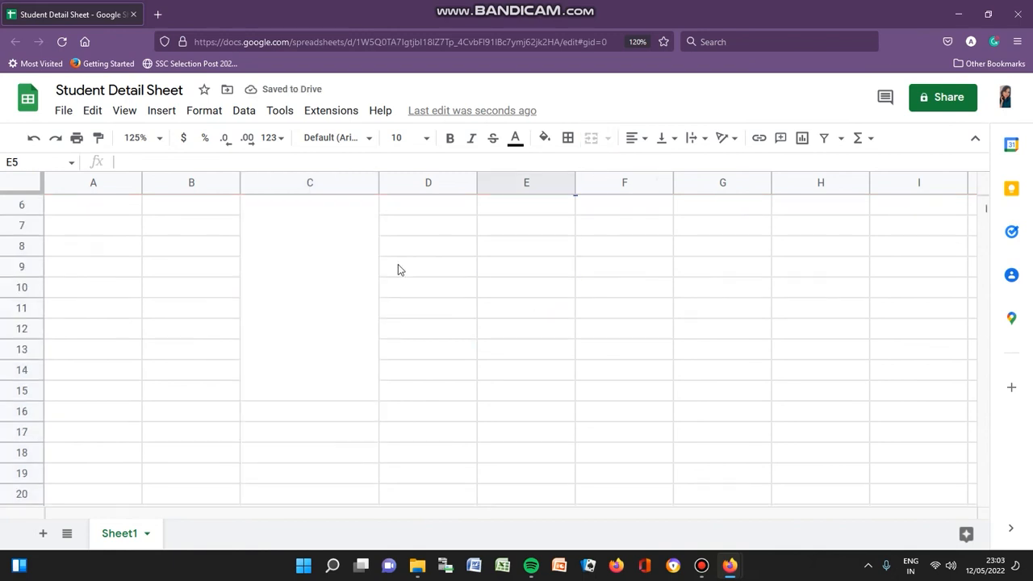
pyautogui.scroll(2, 266, 337)
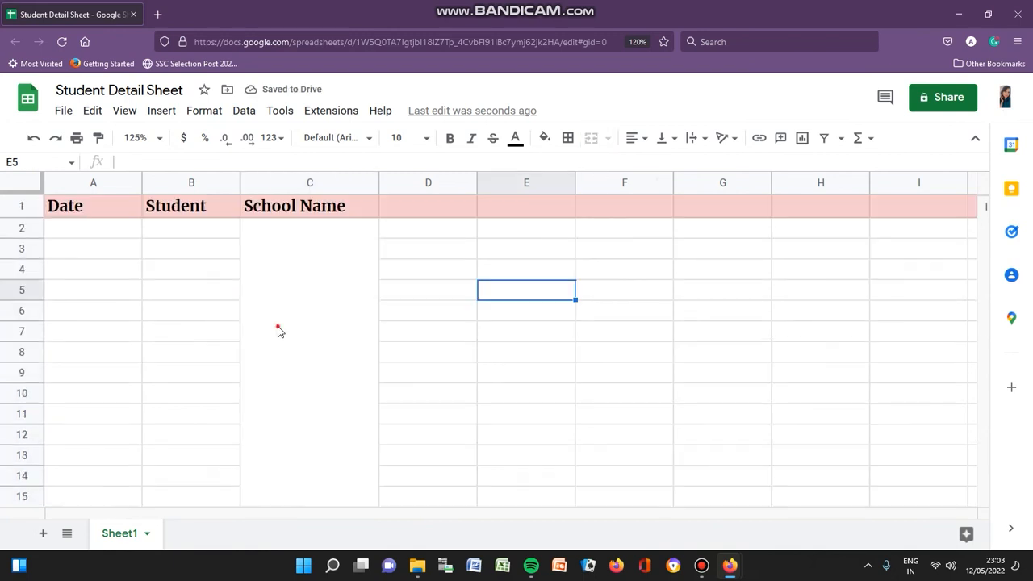
# Step: Try entering the sample text "dhfxfdg" in the merged cell C2:C15
pyautogui.click(278, 331)
pyautogui.write('dhfxfdg')
pyautogui.click(479, 352)
pyautogui.scroll(-2, 482, 357)
pyautogui.scroll(2, 398, 330)
# Step: Replace the content of the merged cell C2:C15 with the school name "MTM"
pyautogui.click(310, 373)
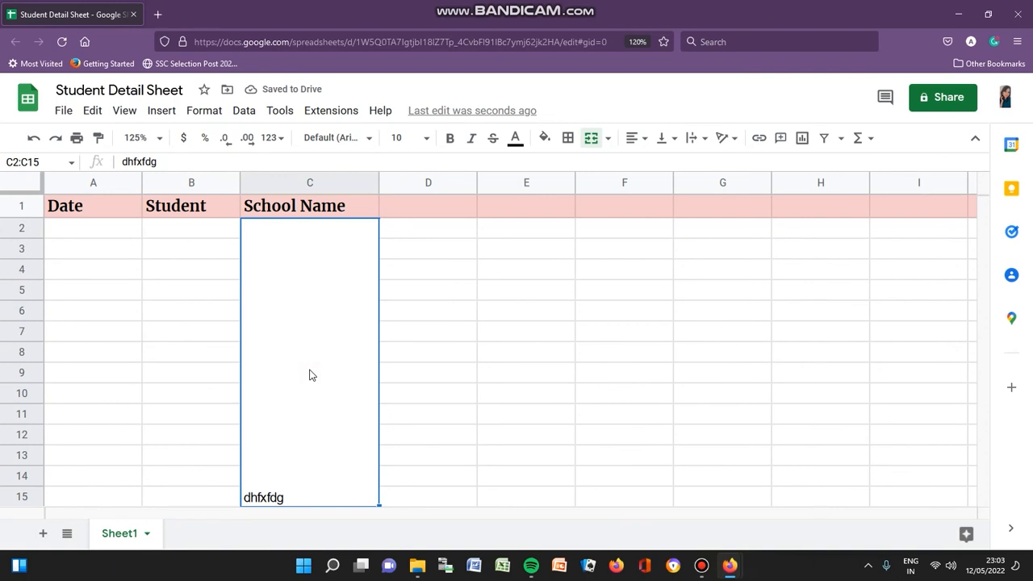
pyautogui.press('Delete')
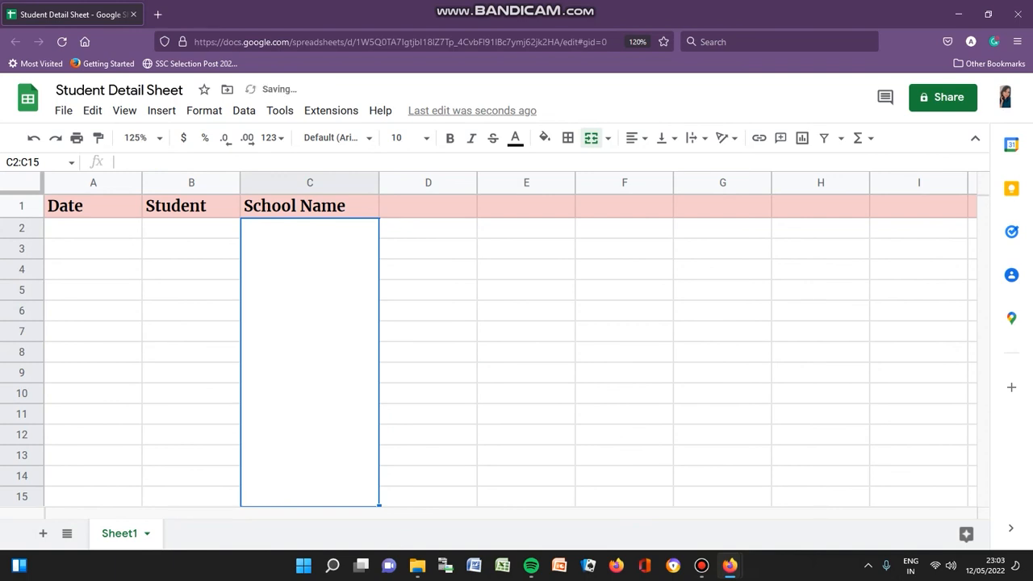
pyautogui.write('MTM')
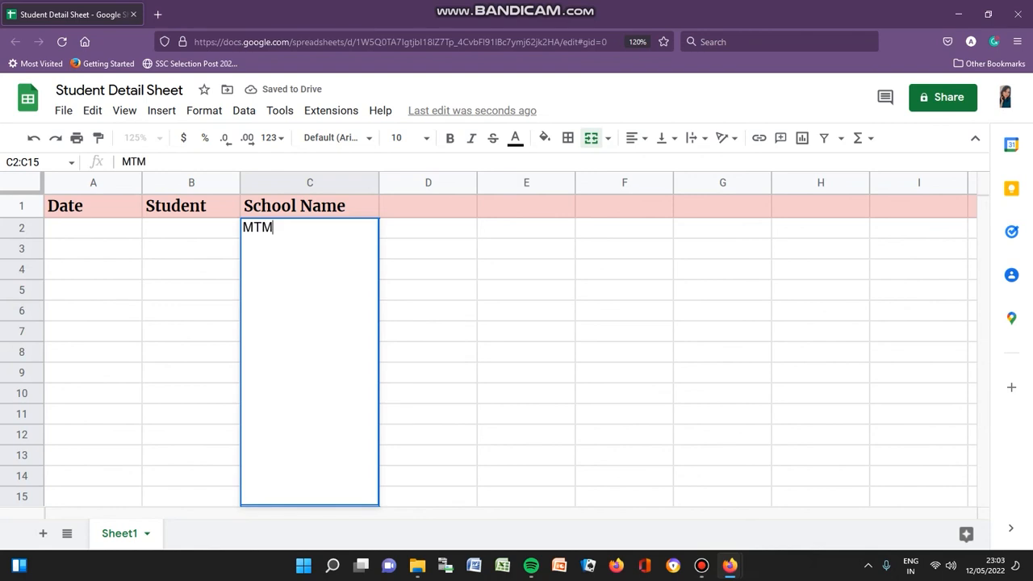
pyautogui.click(404, 330)
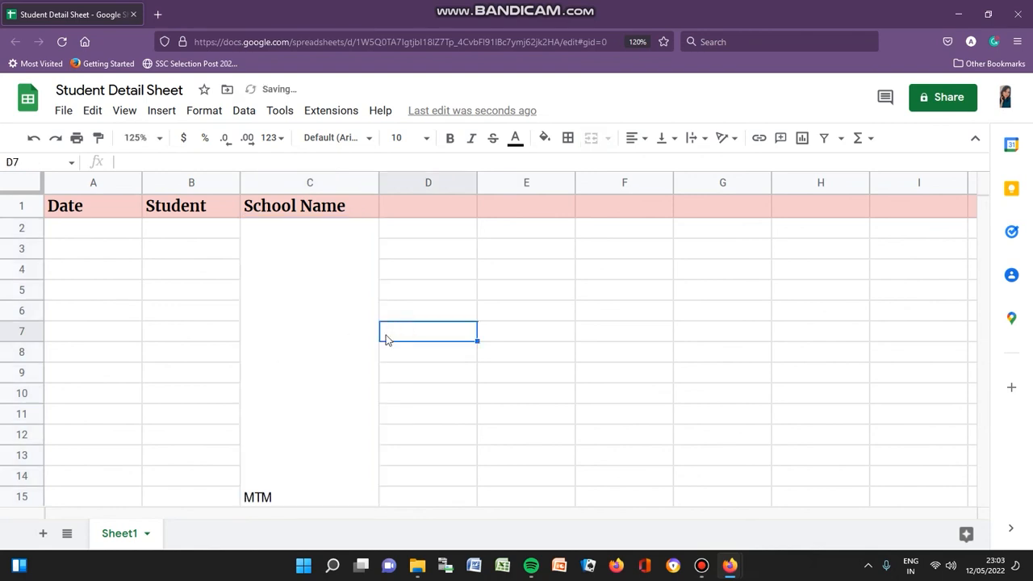
pyautogui.scroll(-2, 369, 378)
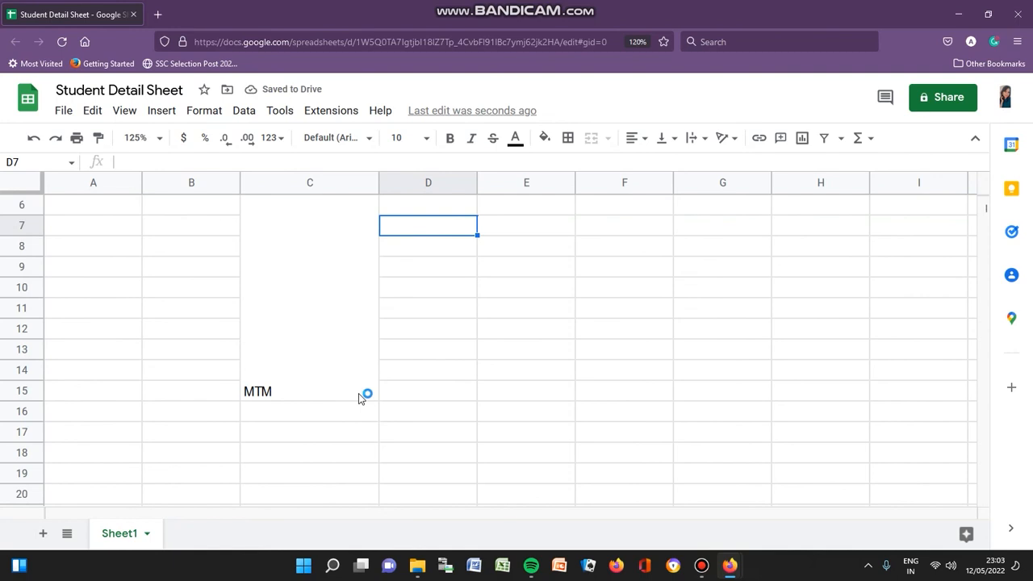
pyautogui.scroll(2, 303, 332)
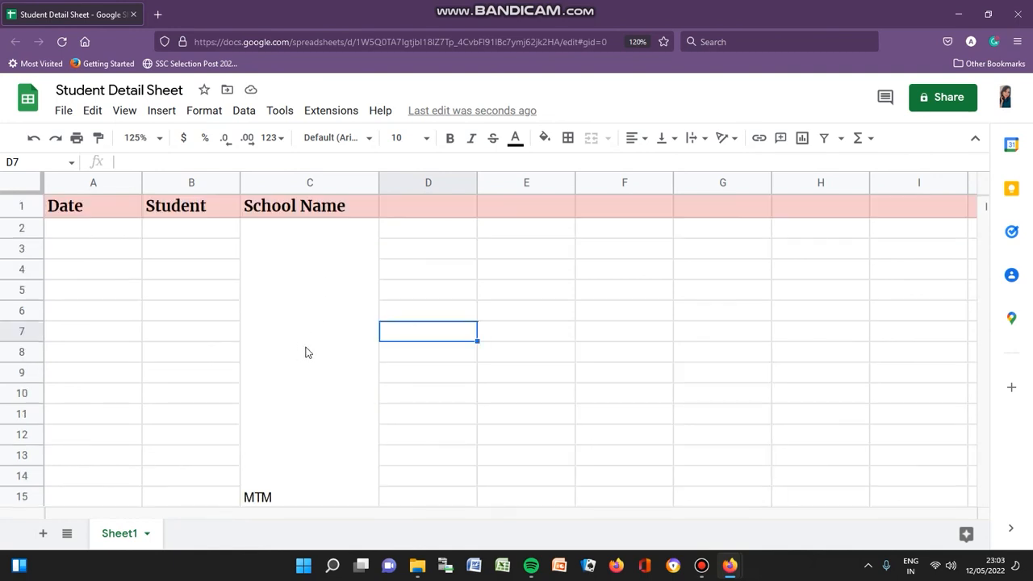
# Step: Center the school name horizontally in the merged cell C2:C15, also trying right alignment before returning to center
pyautogui.click(306, 351)
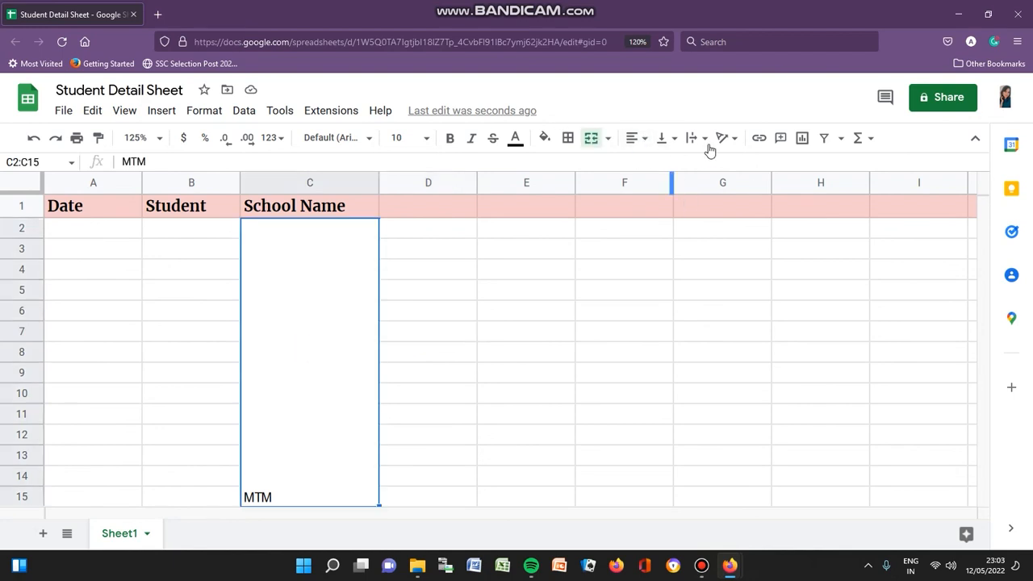
pyautogui.click(646, 141)
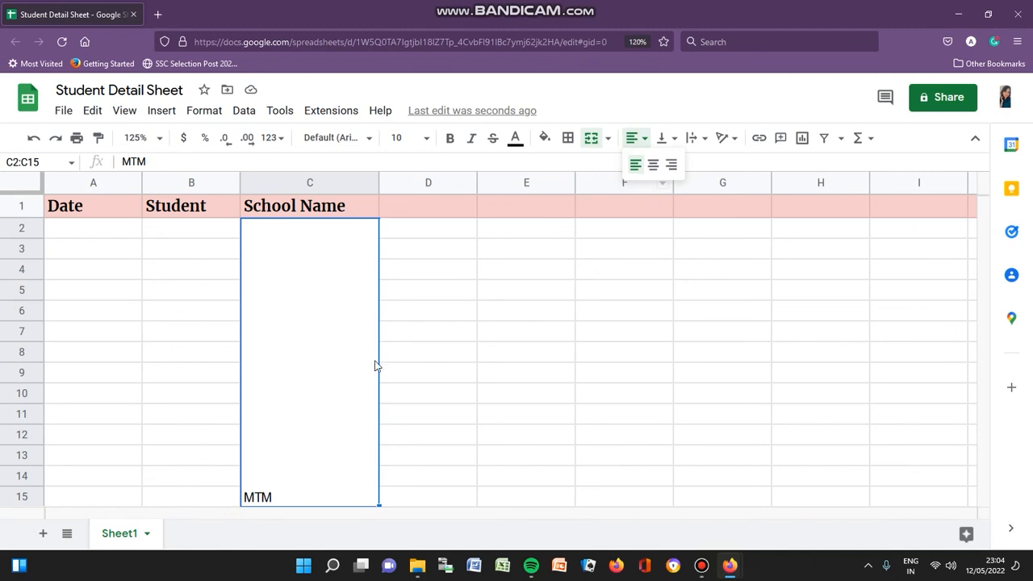
pyautogui.click(653, 165)
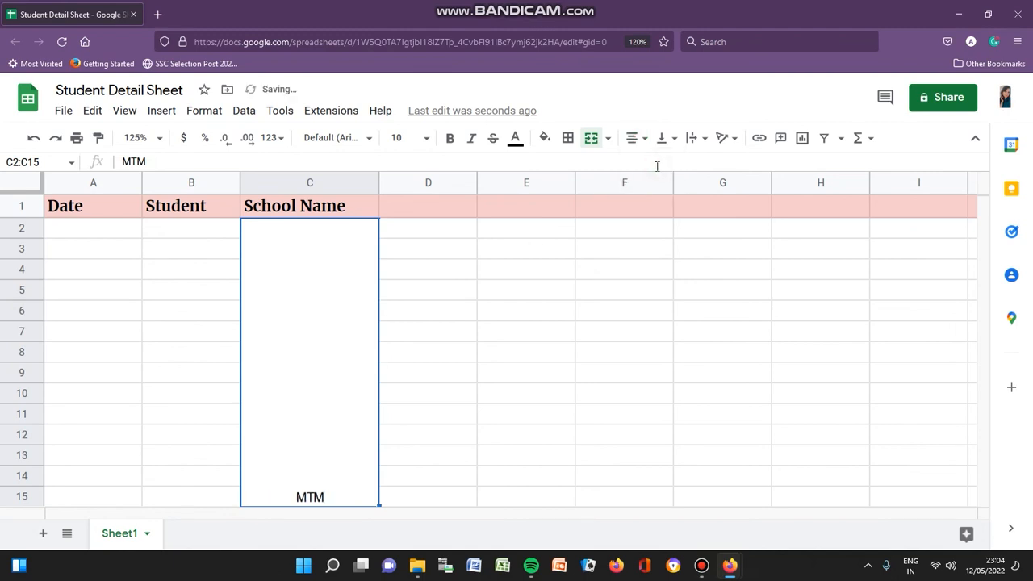
pyautogui.click(644, 139)
pyautogui.click(671, 165)
pyautogui.click(650, 140)
pyautogui.click(652, 163)
# Step: Try bottom and top vertical alignment on the merged cell C2:C15, and settle on middle alignment
pyautogui.click(674, 142)
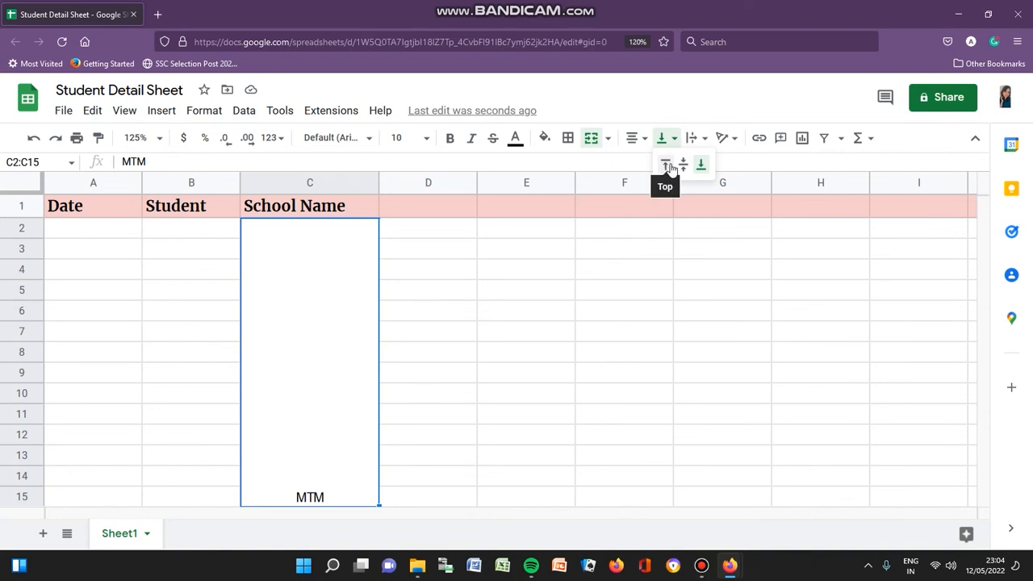
pyautogui.click(701, 167)
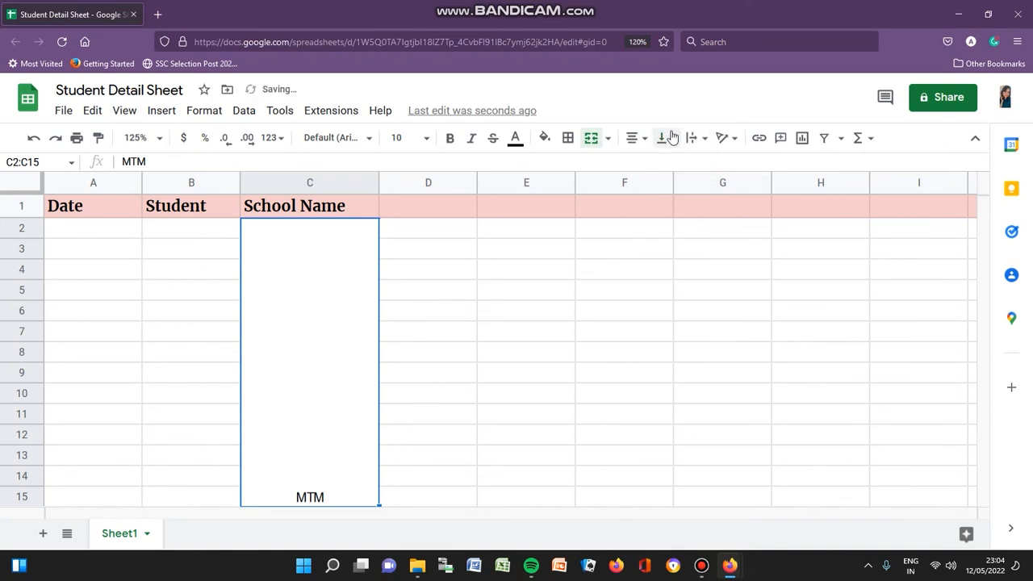
pyautogui.click(671, 135)
pyautogui.click(667, 163)
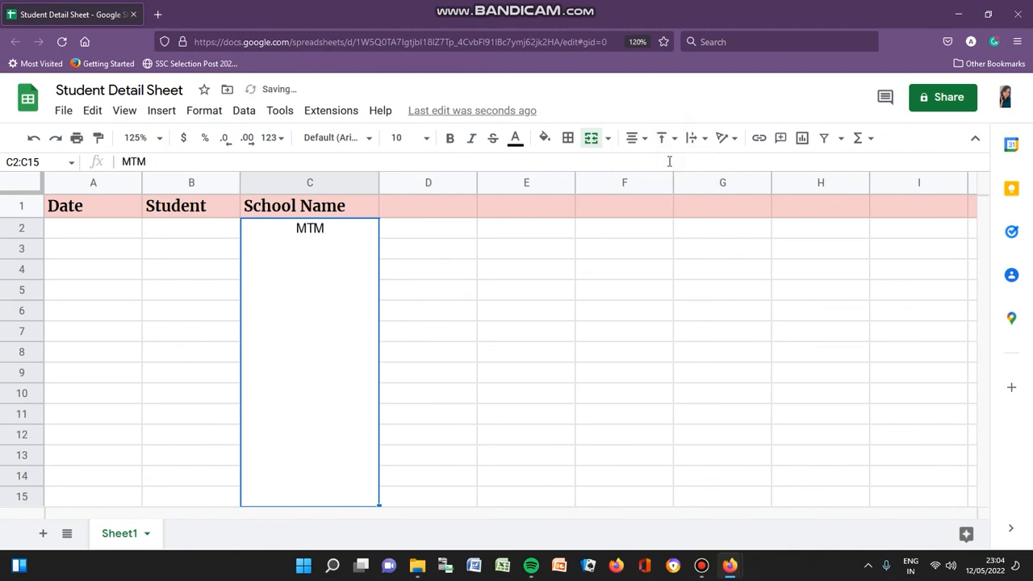
pyautogui.click(672, 139)
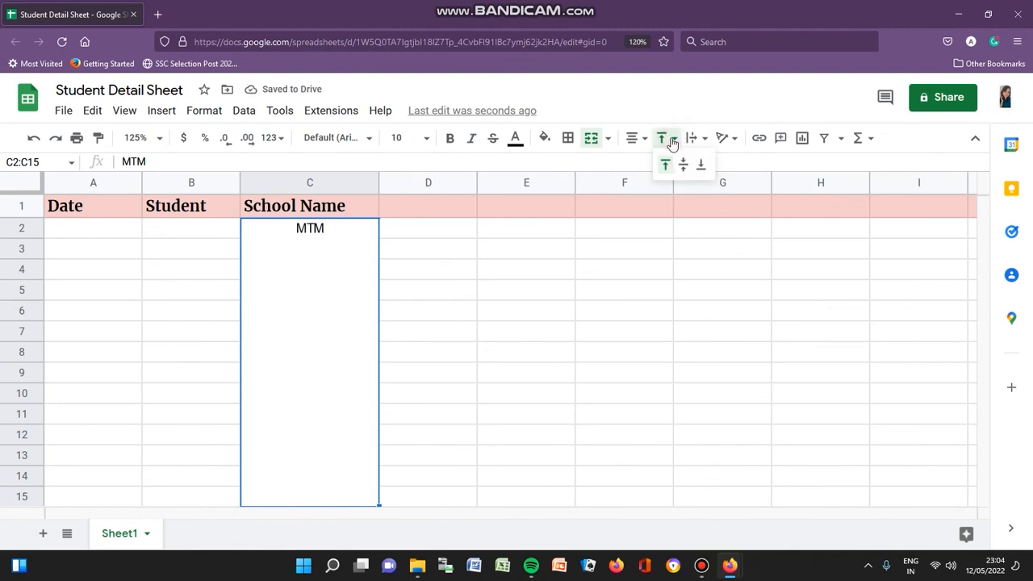
pyautogui.click(682, 164)
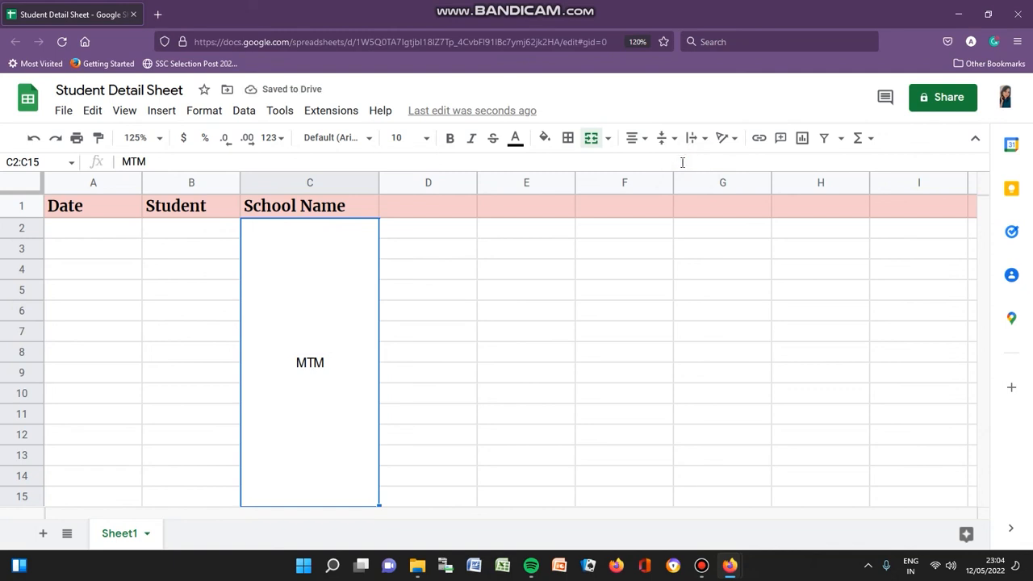
# Step: Enter the long sample text ",hdVSHgvuds.fgjzkxbnzxbcvnfjbjskdz" in cell D4
pyautogui.click(421, 275)
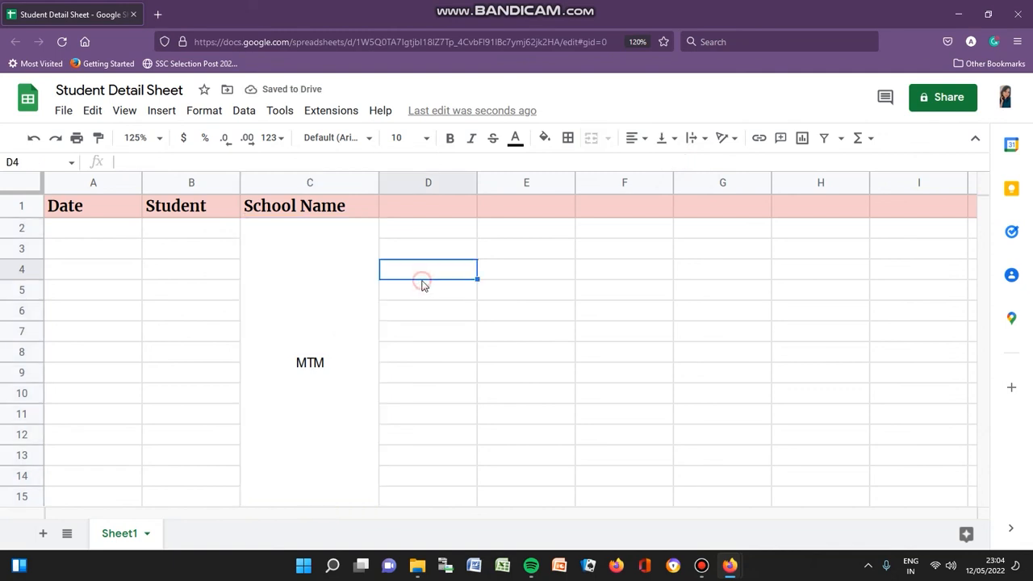
pyautogui.write(',hdVSHgvu')
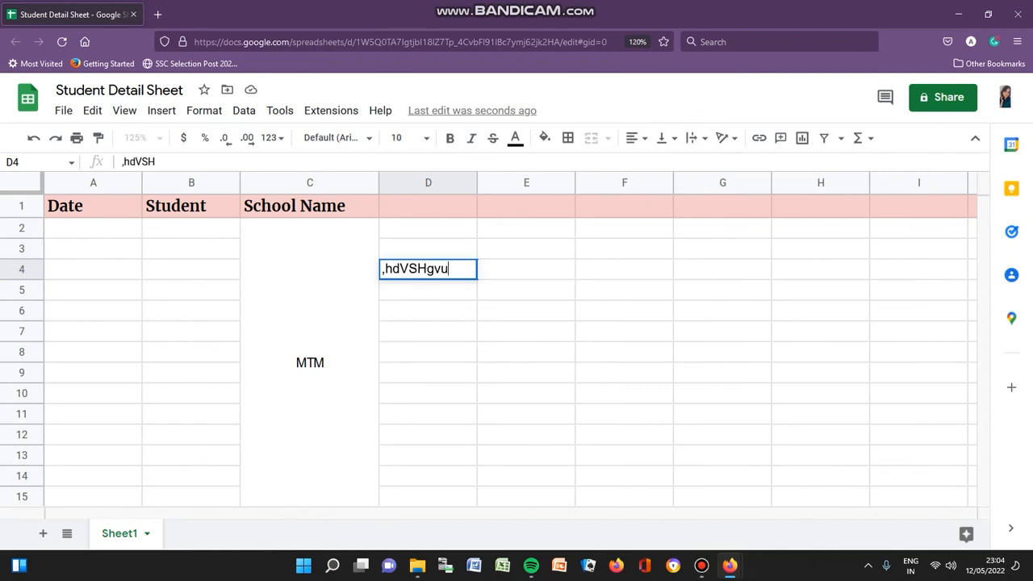
pyautogui.write('ds.fgjzkxbnzxbcvnfjbjskdz')
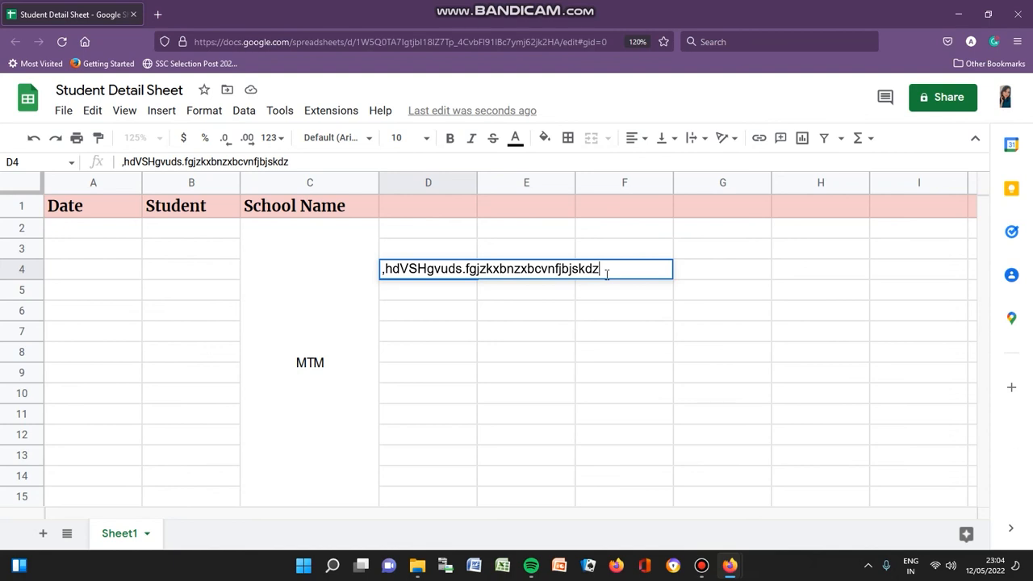
# Step: Wrap the long text in cell D4, trying the clip option before returning to wrap
pyautogui.click(697, 140)
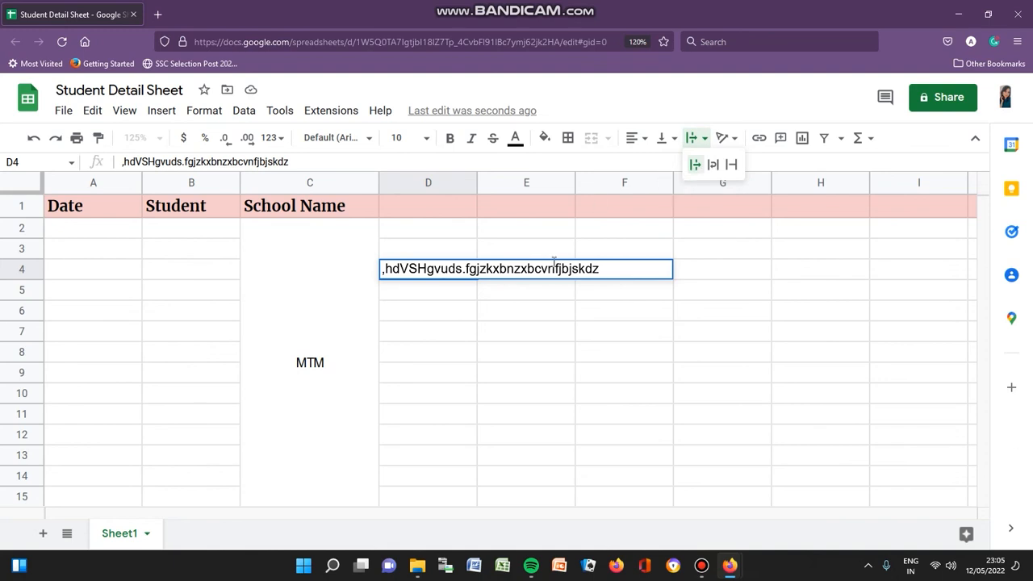
pyautogui.click(715, 166)
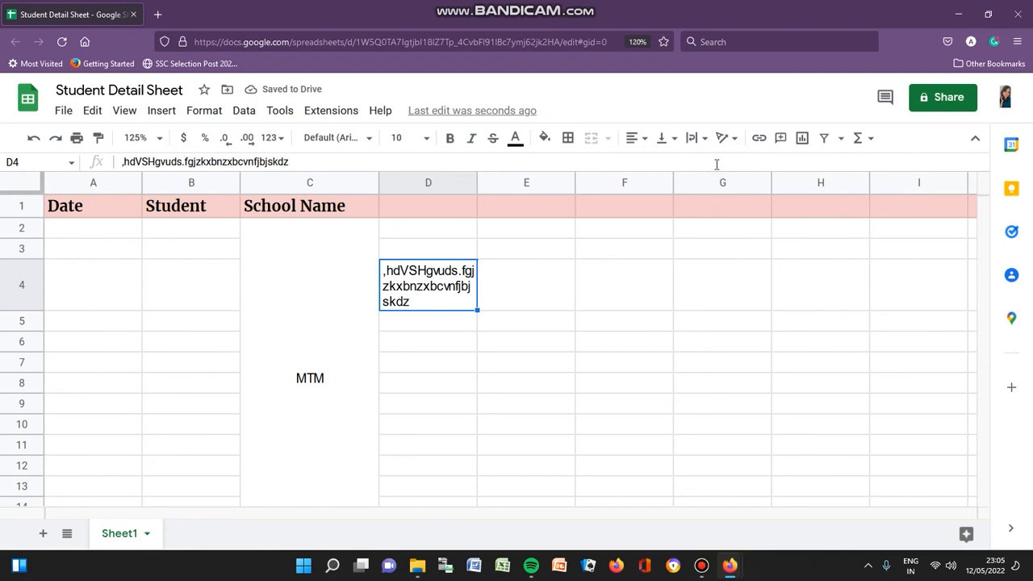
pyautogui.click(702, 142)
pyautogui.click(732, 166)
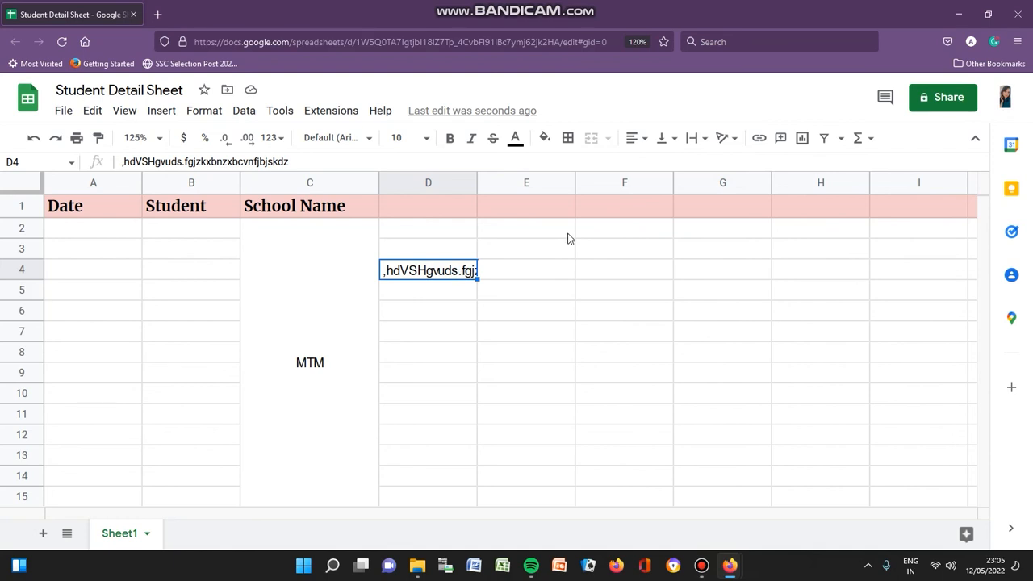
pyautogui.click(706, 138)
pyautogui.click(712, 162)
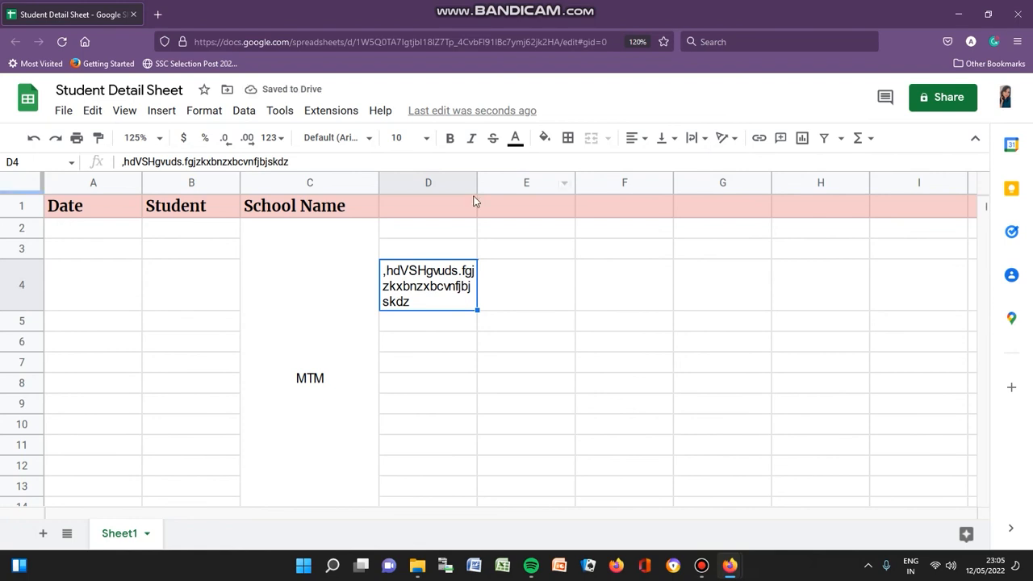
# Step: Set the font size of the school name in the merged cell C2:C15 to 11
pyautogui.click(300, 266)
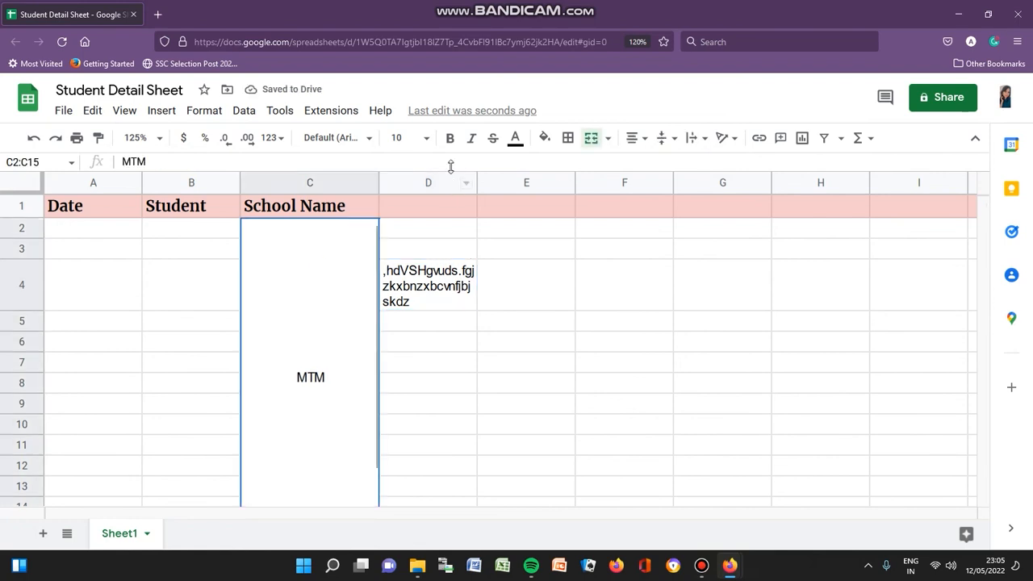
pyautogui.click(425, 138)
pyautogui.click(398, 291)
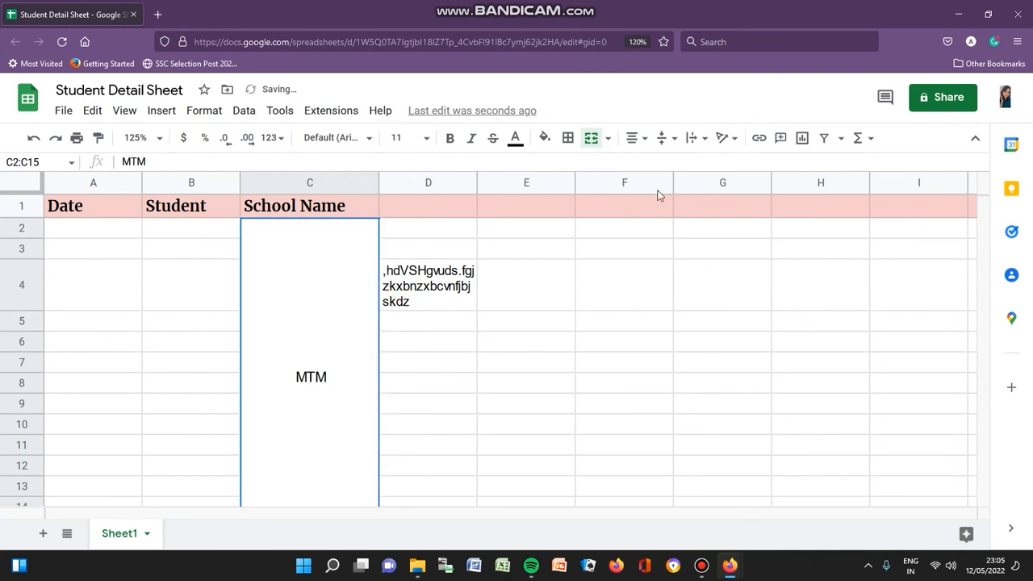
# Step: Try the tilt up, tilt down, stack vertically, rotate up and rotate down text rotations on the merged cell C2:C15
pyautogui.click(734, 138)
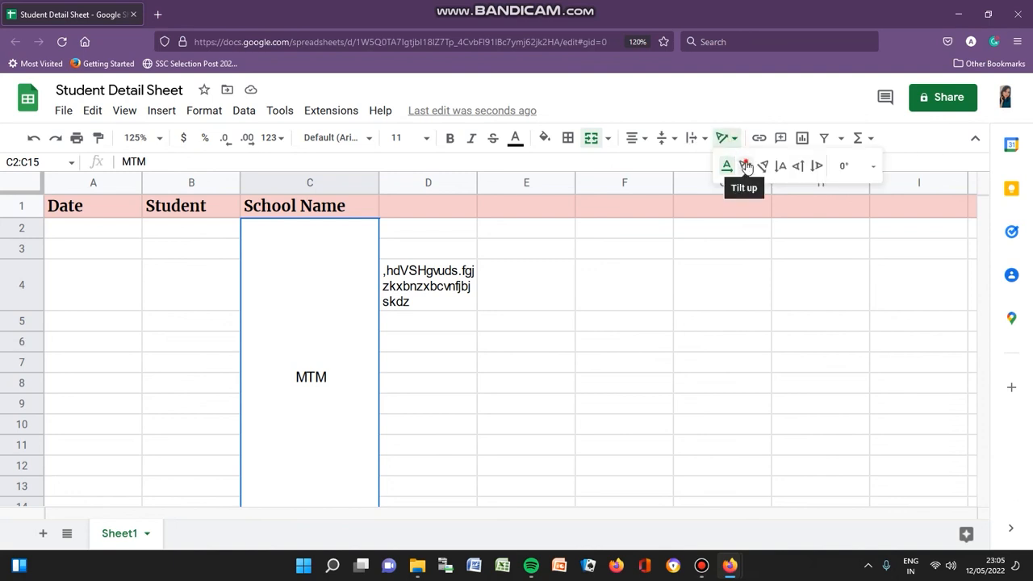
pyautogui.click(746, 166)
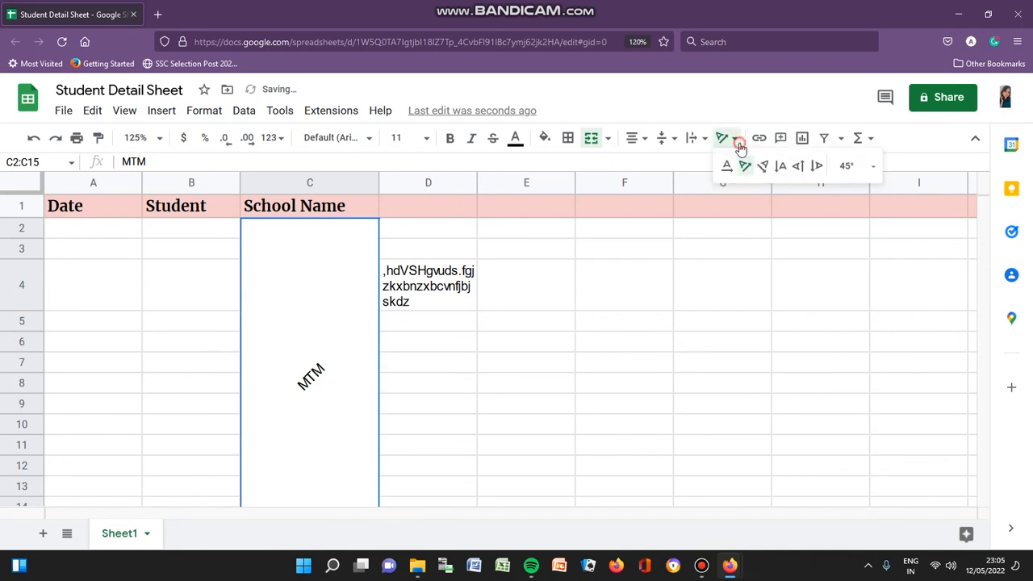
pyautogui.click(762, 166)
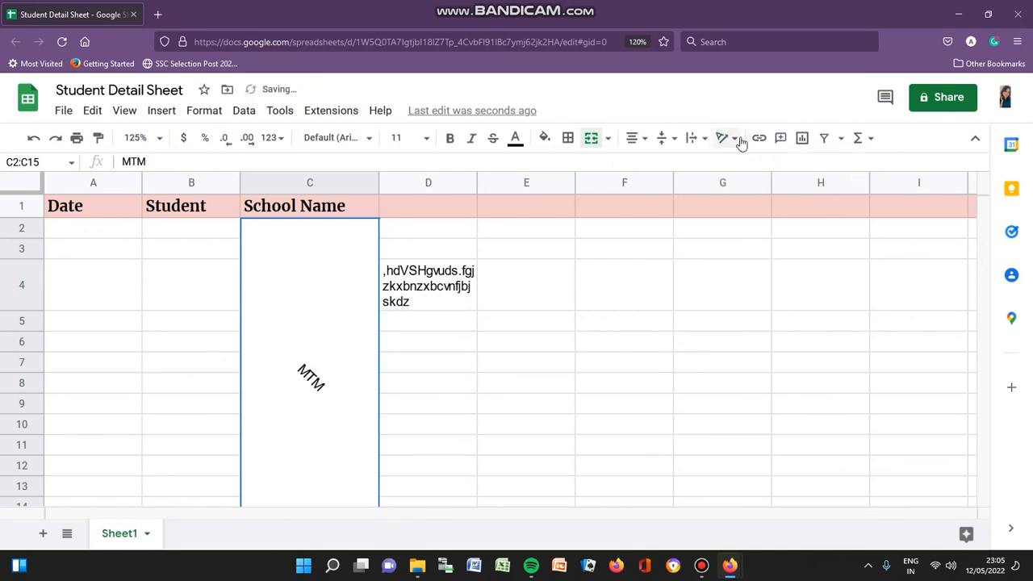
pyautogui.click(739, 139)
pyautogui.click(776, 166)
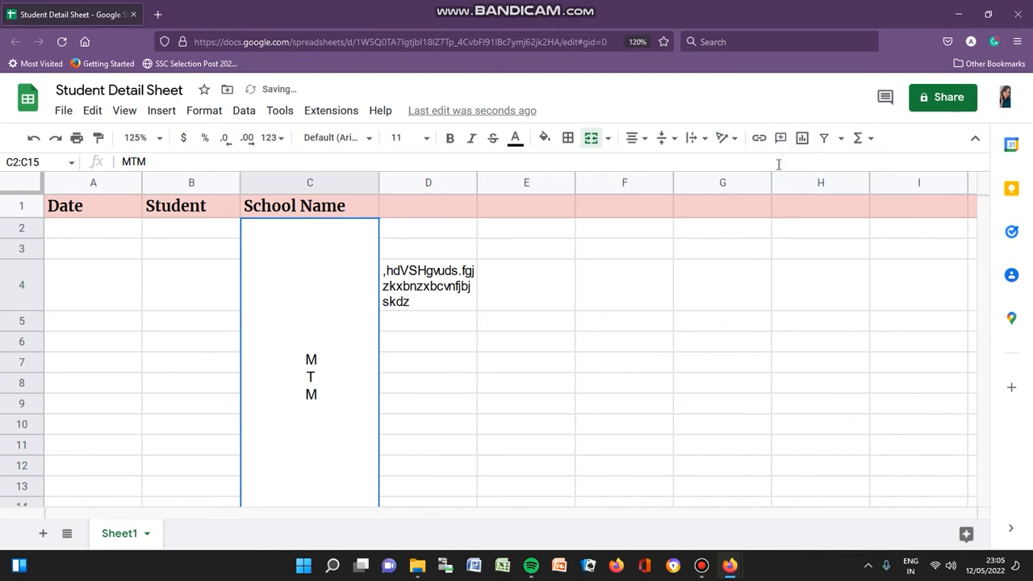
pyautogui.click(734, 138)
pyautogui.click(804, 166)
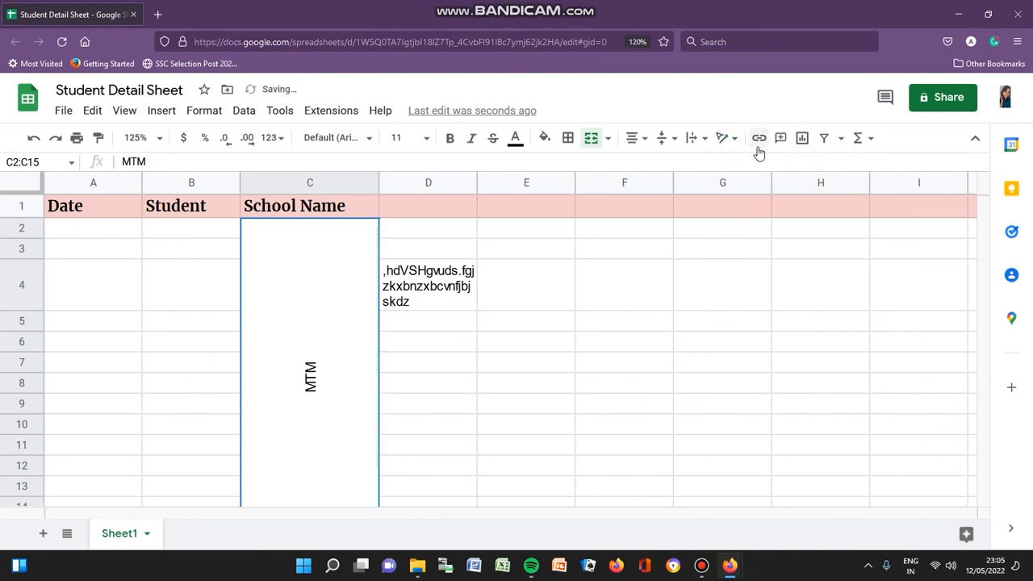
pyautogui.click(734, 138)
pyautogui.click(816, 166)
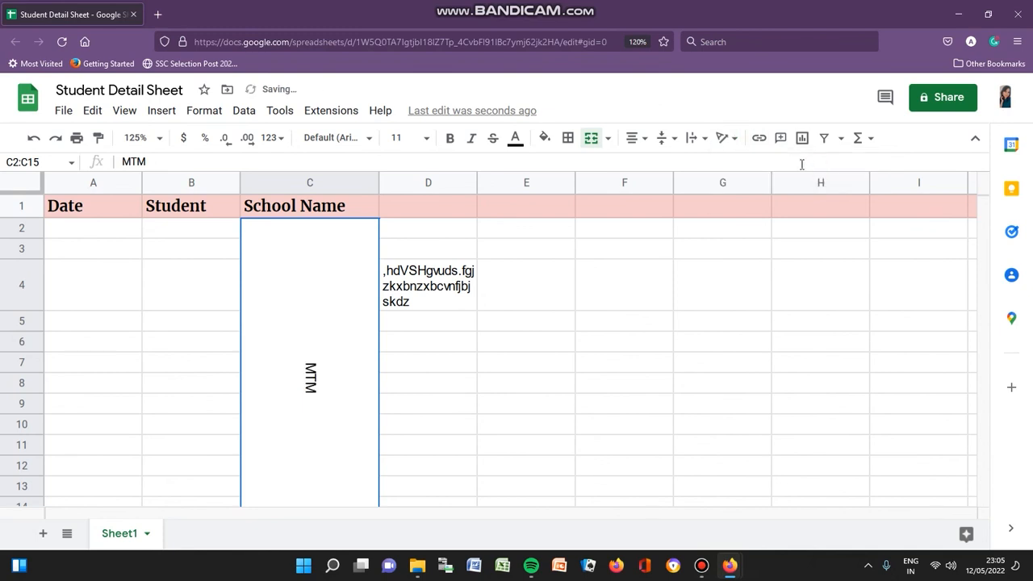
# Step: Set a custom text rotation angle of -30° for the school name in the merged cell C2:C15
pyautogui.click(736, 141)
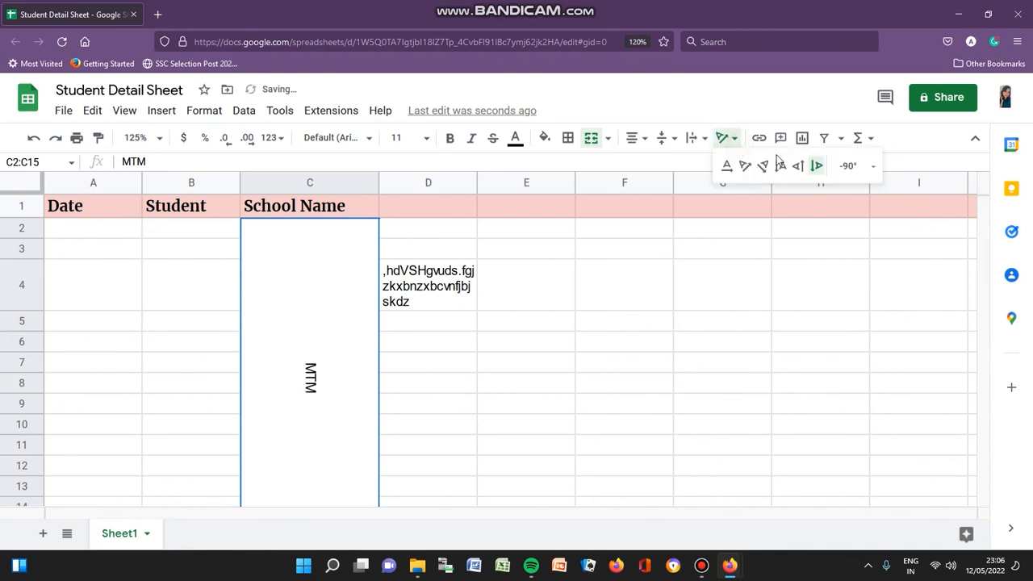
pyautogui.click(873, 167)
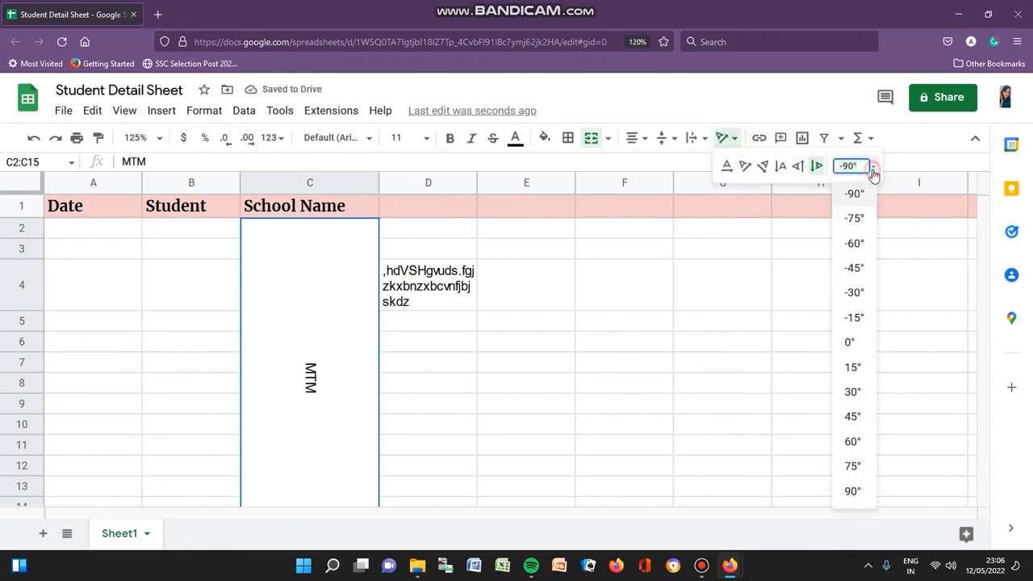
pyautogui.click(855, 292)
pyautogui.click(736, 141)
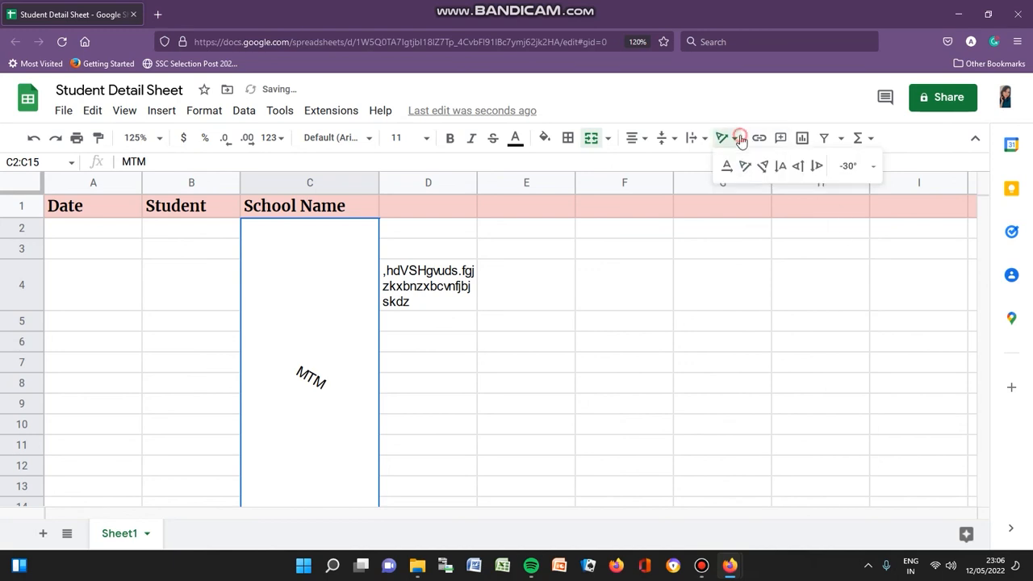
pyautogui.click(700, 330)
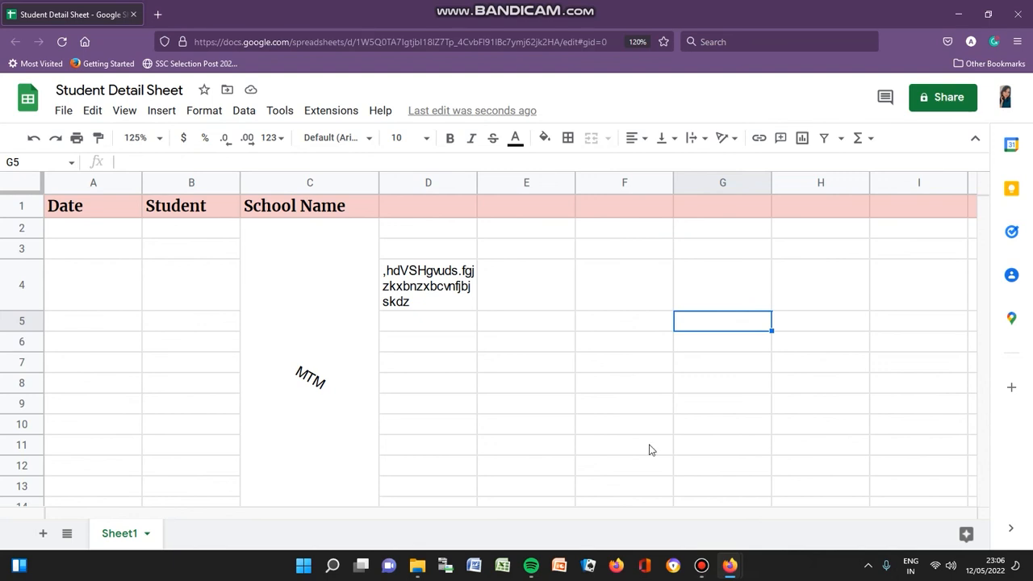
pyautogui.click(701, 565)
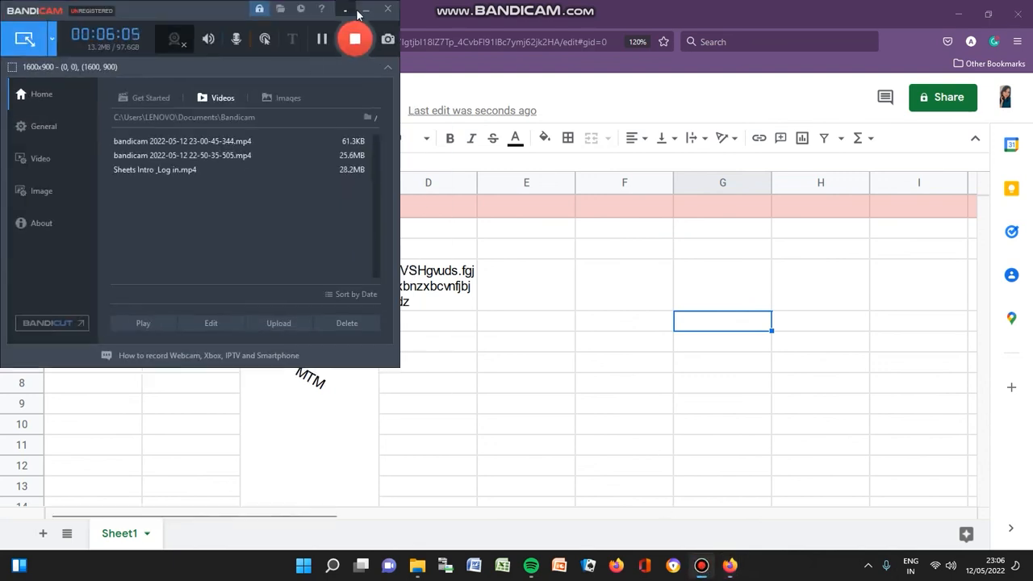